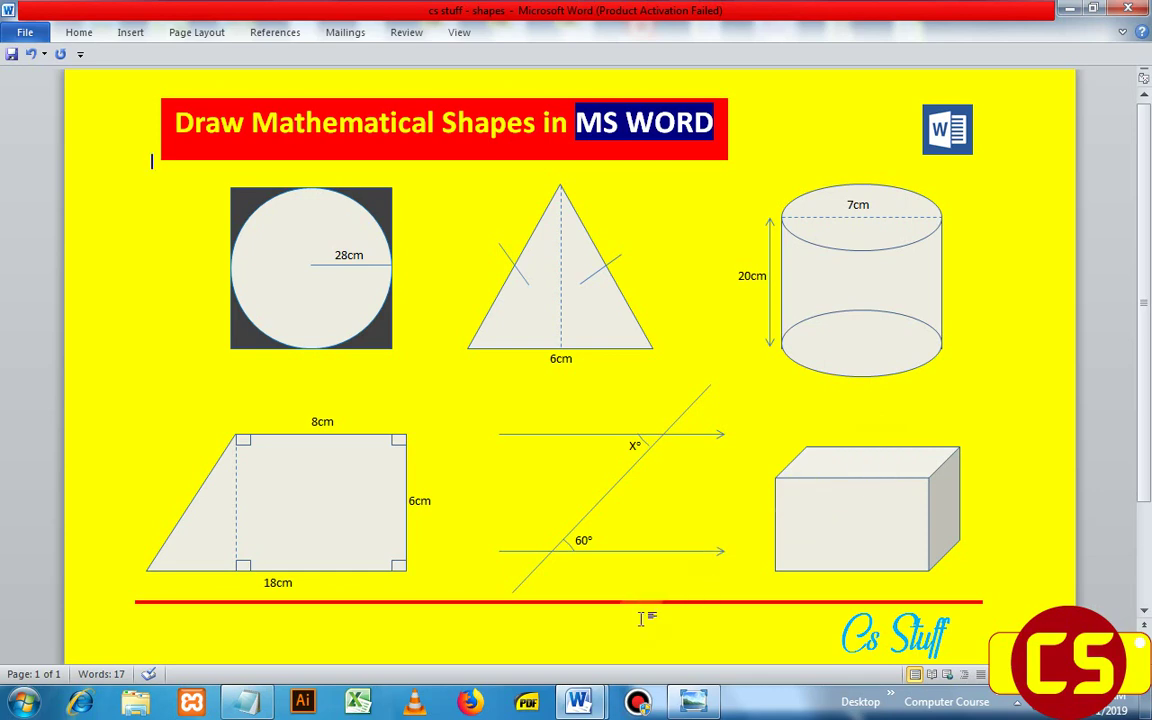
# Step: Switch to the blank Document5 and open the gallery of available shapes
pyautogui.moveTo(579, 704)
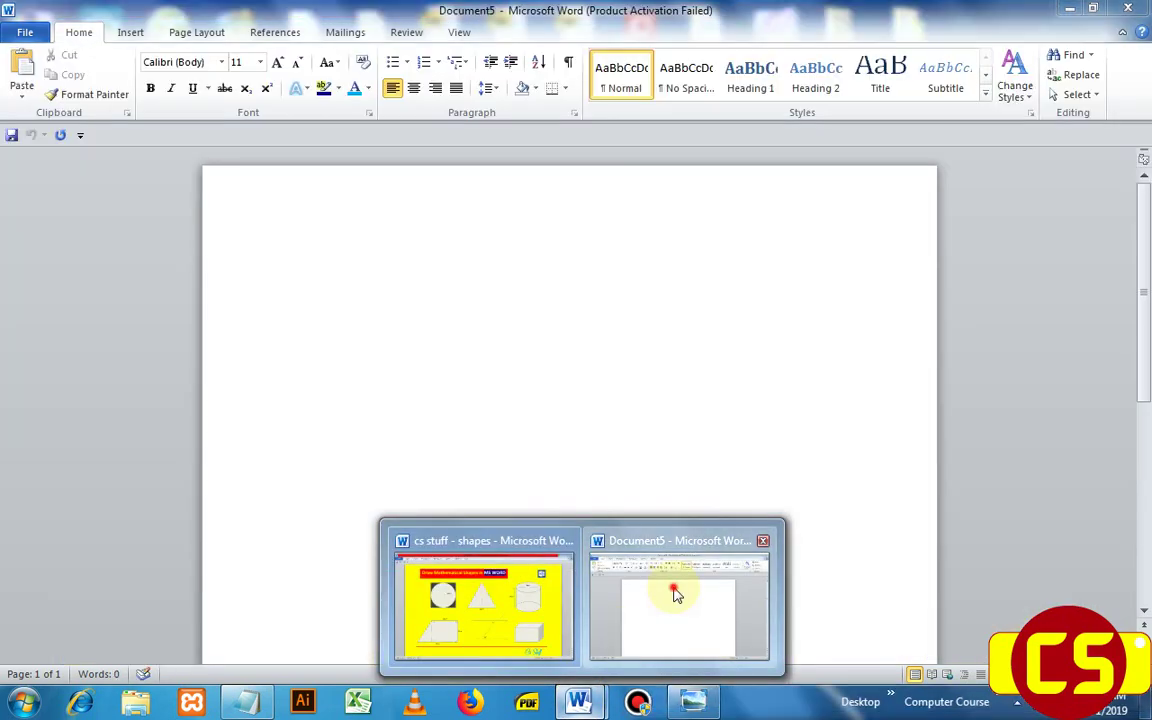
pyautogui.click(674, 592)
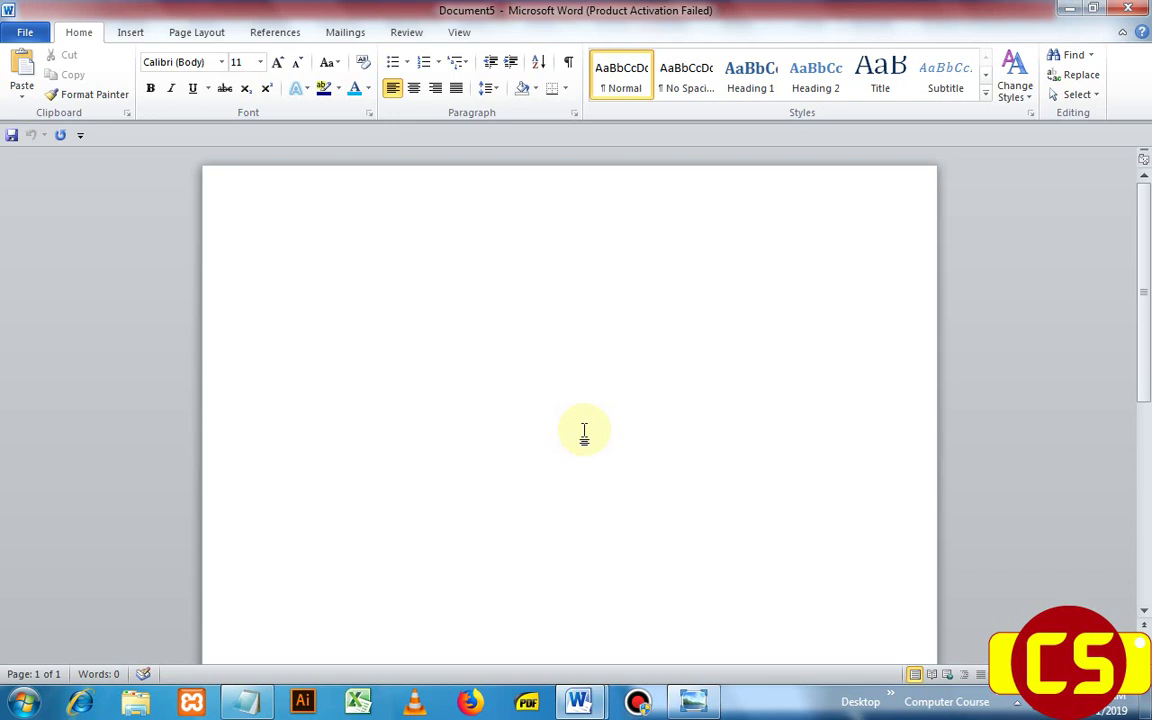
pyautogui.click(131, 34)
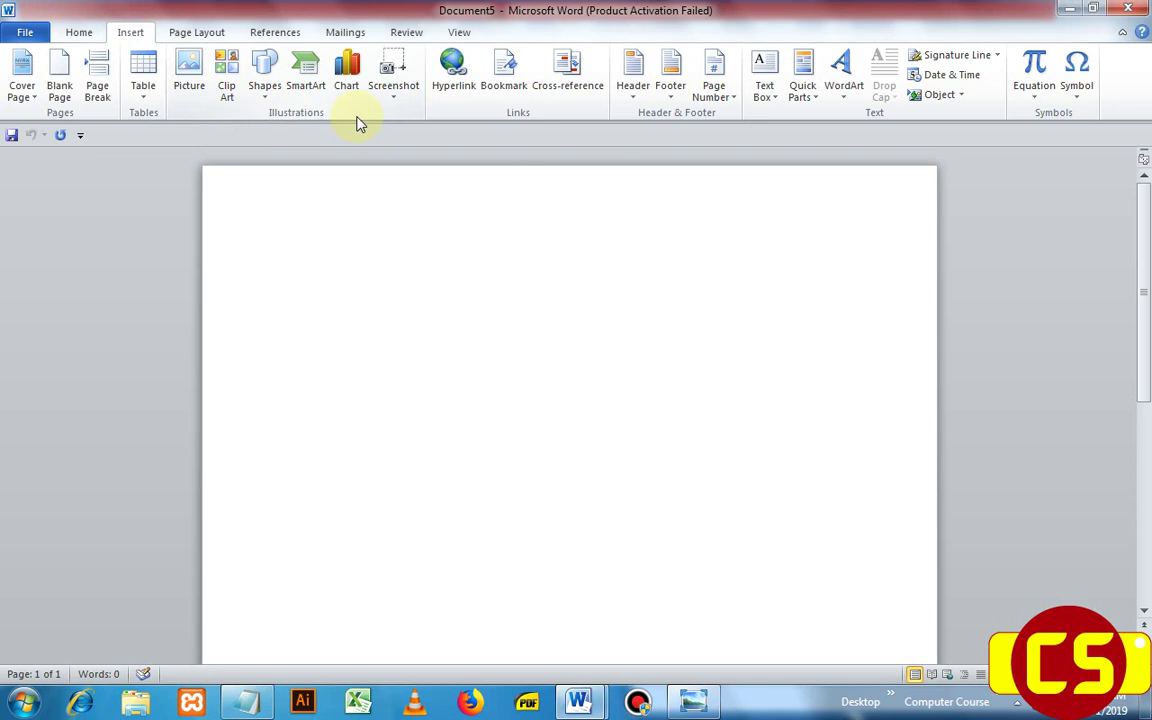
pyautogui.click(262, 85)
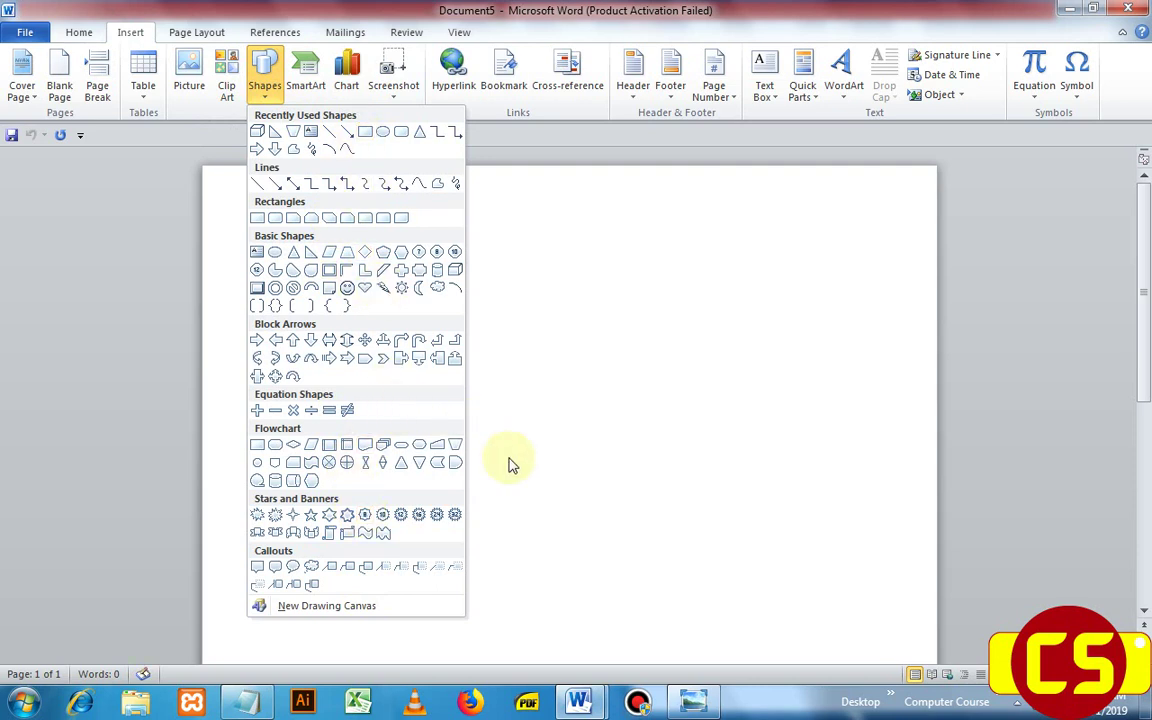
# Step: Switch to the "cs stuff - shapes" document and examine the parts of the circle-in-square figure with its 28cm radius label
pyautogui.click(585, 705)
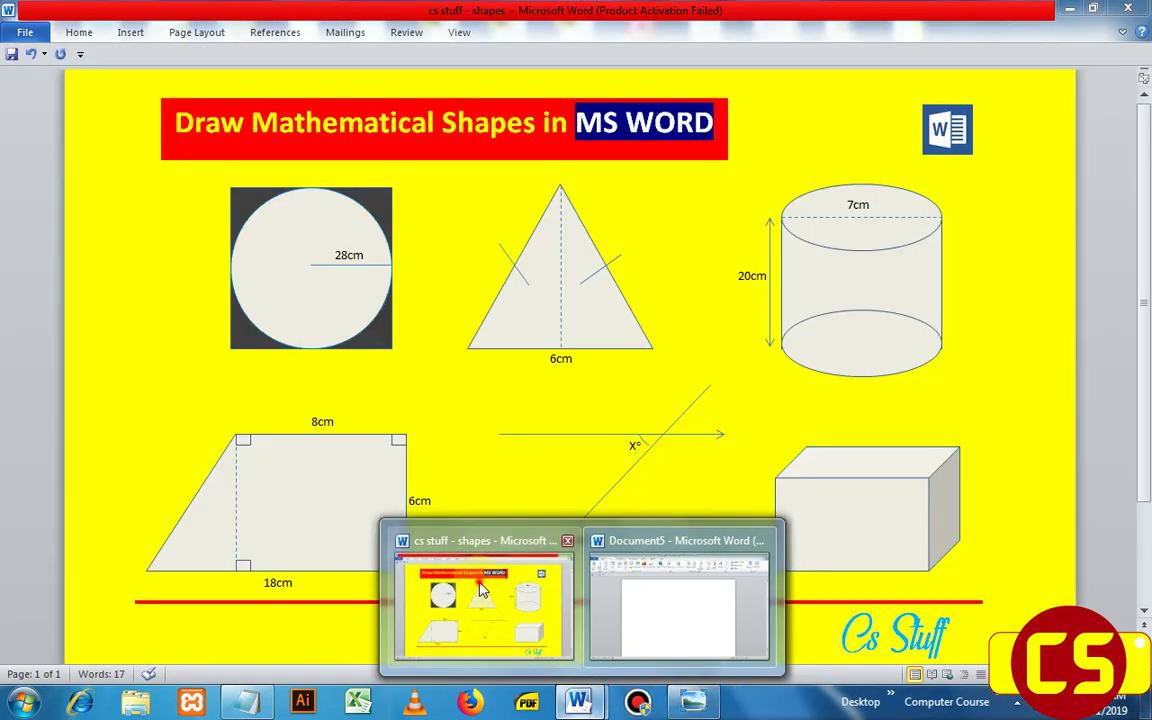
pyautogui.click(481, 584)
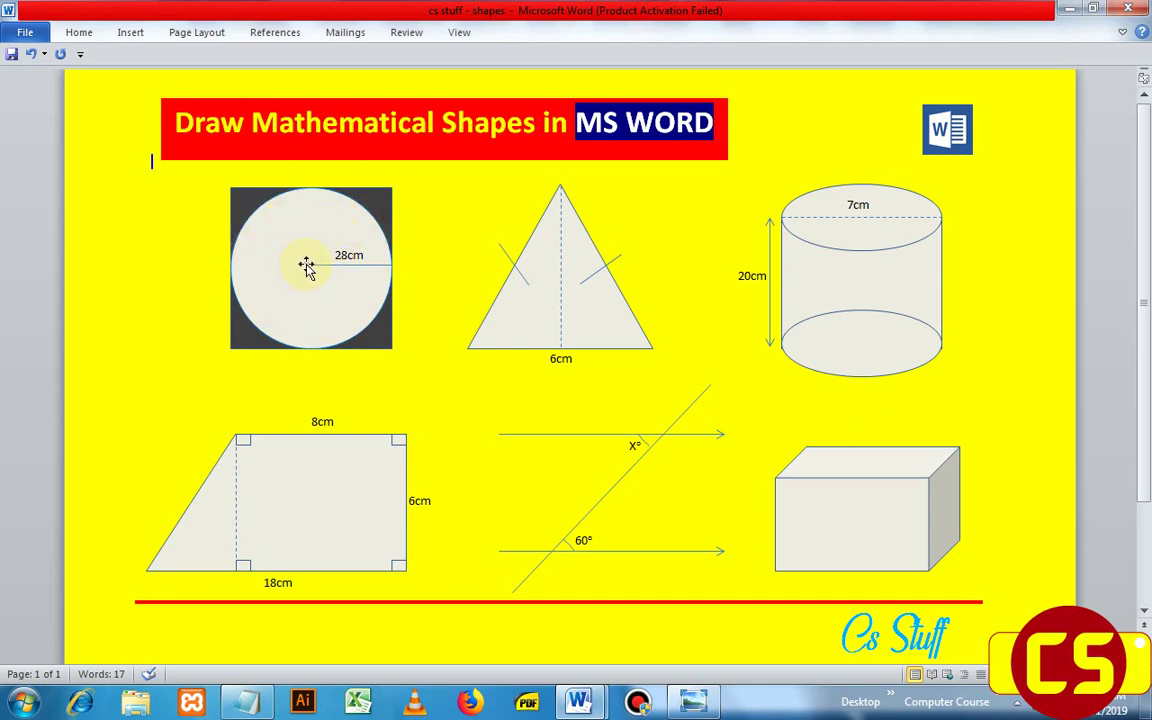
pyautogui.click(347, 255)
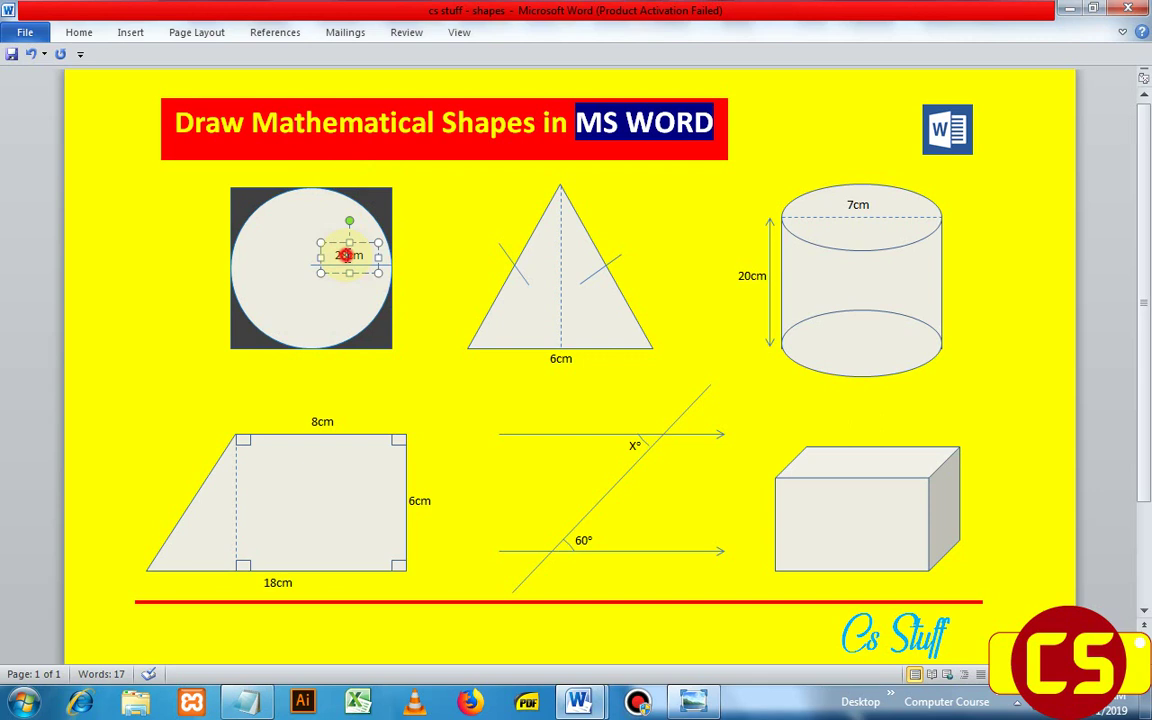
pyautogui.click(344, 308)
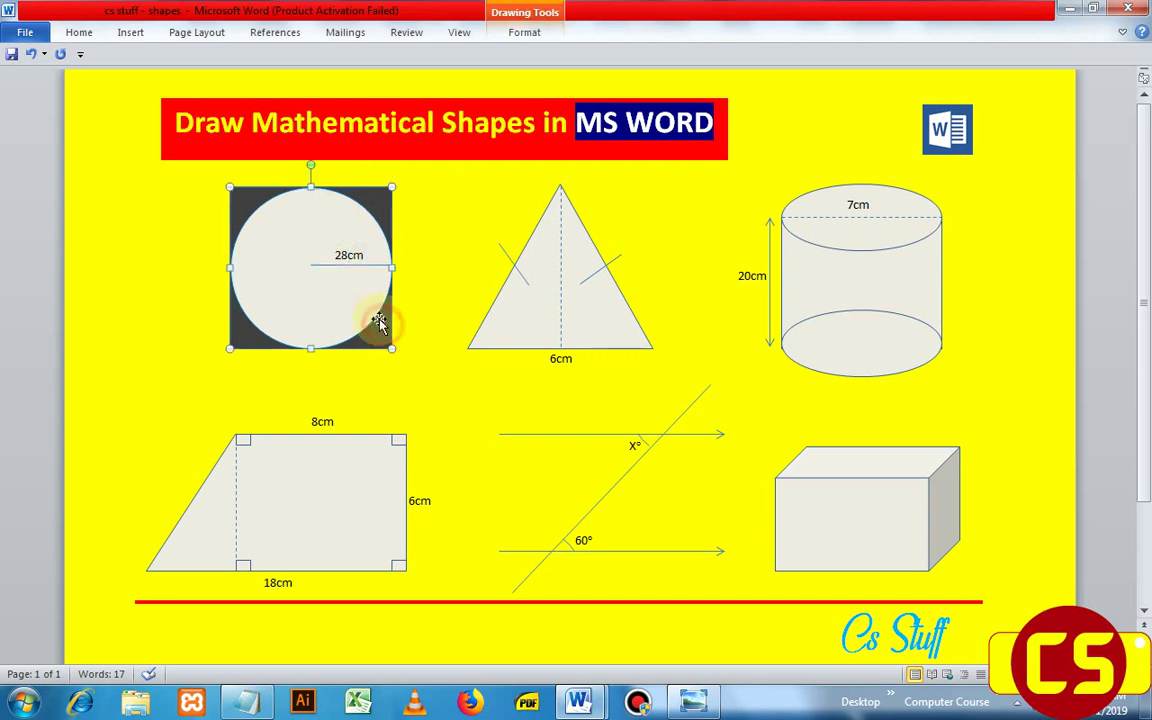
pyautogui.click(336, 257)
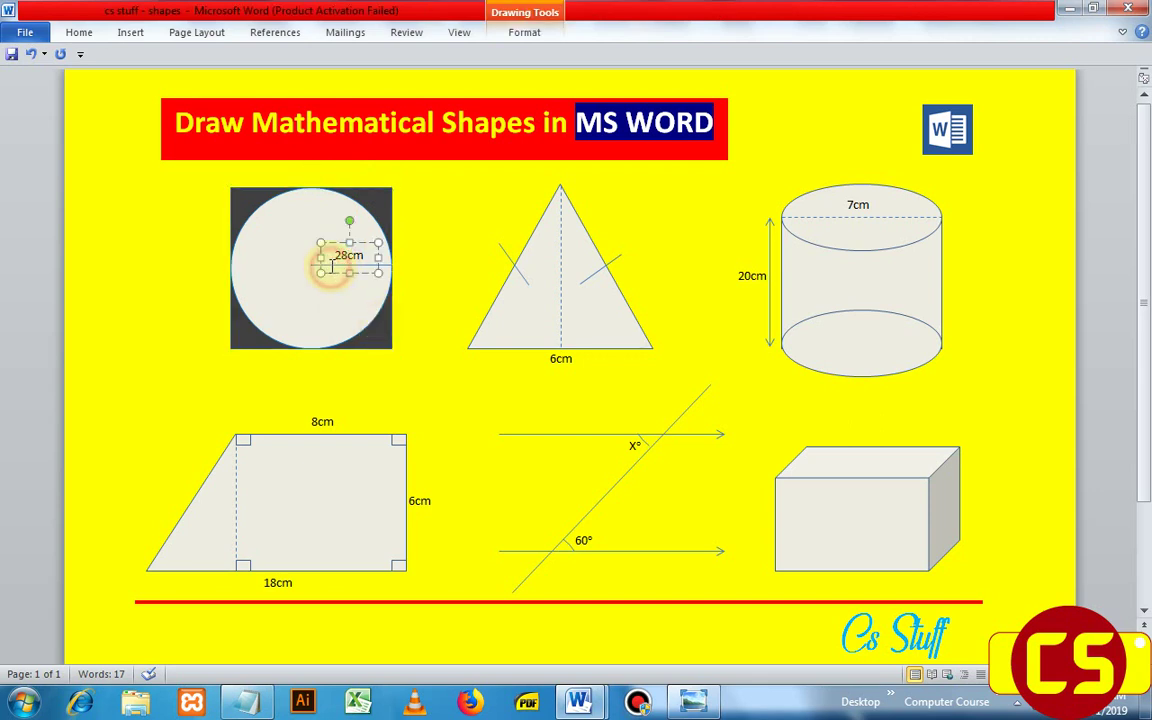
pyautogui.click(424, 265)
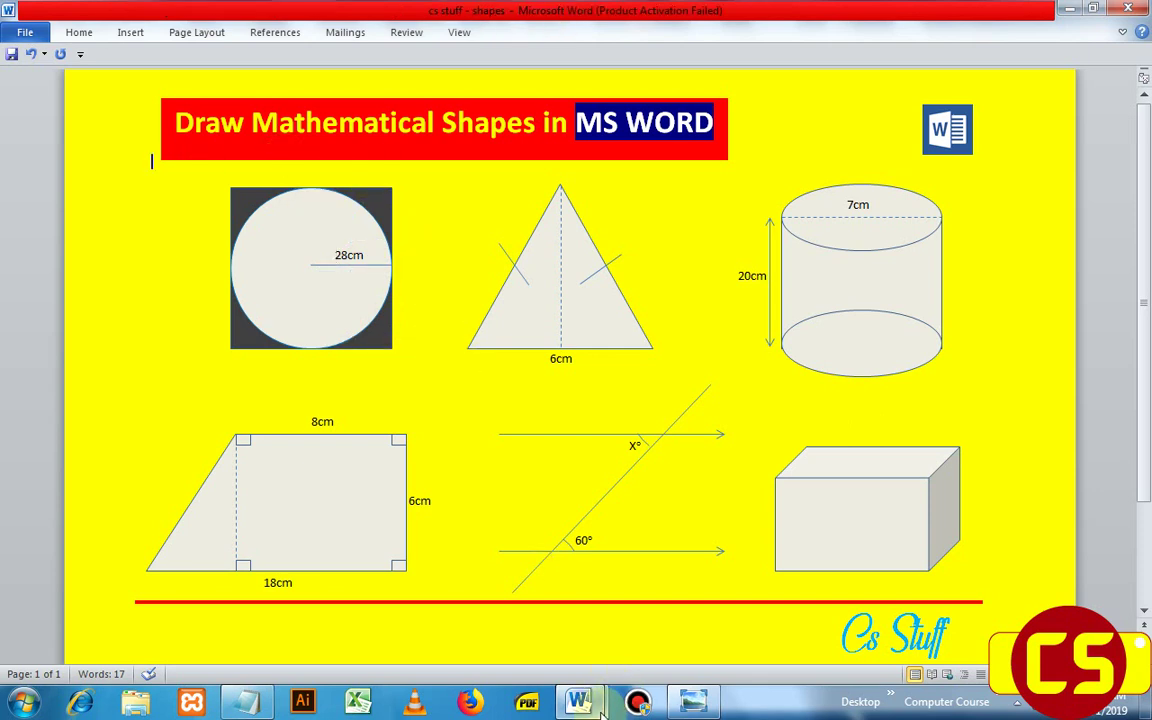
# Step: Return to the blank Document5 and draw a circle about 1.67" in diameter in the upper middle of the page
pyautogui.moveTo(598, 705)
pyautogui.click(664, 632)
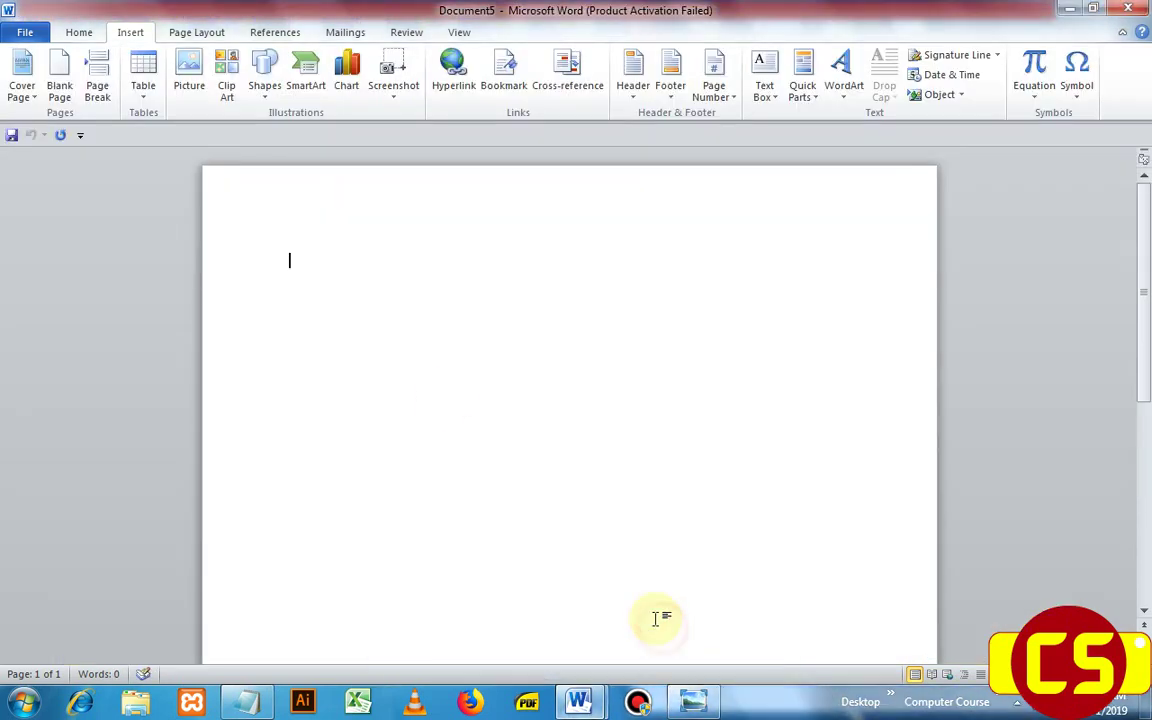
pyautogui.click(262, 88)
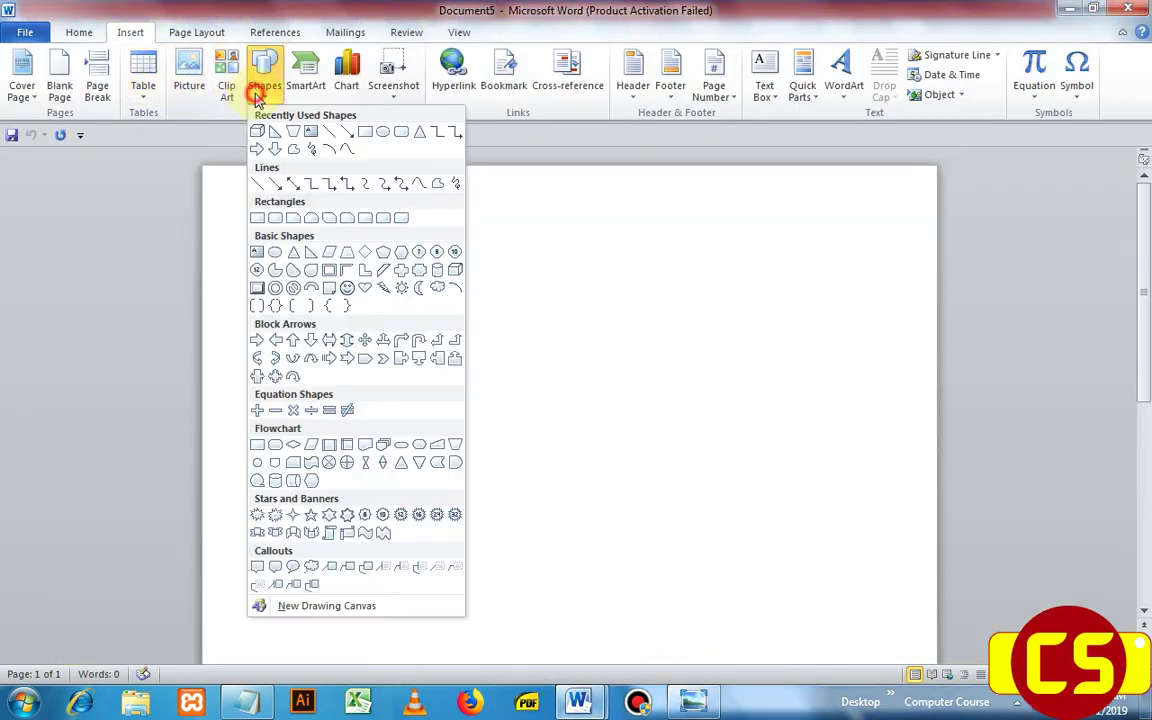
pyautogui.click(384, 136)
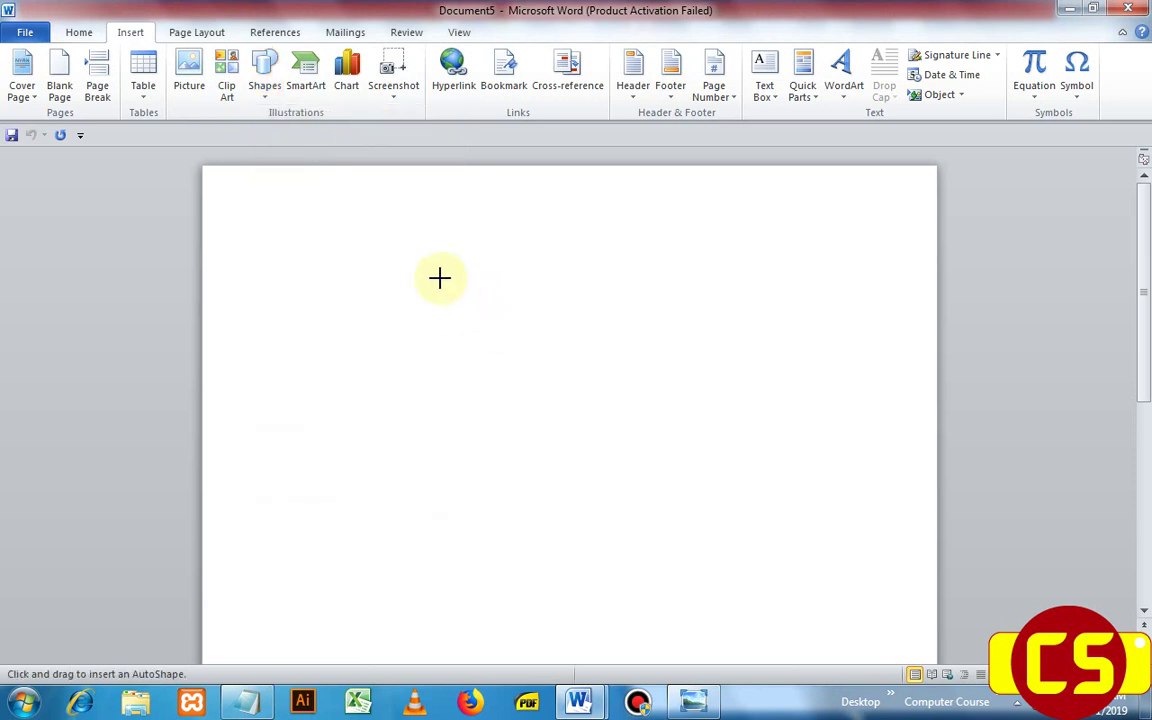
pyautogui.moveTo(440, 277)
pyautogui.mouseDown()
pyautogui.moveTo(601, 430)
pyautogui.moveTo(581, 421)
pyautogui.mouseUp()
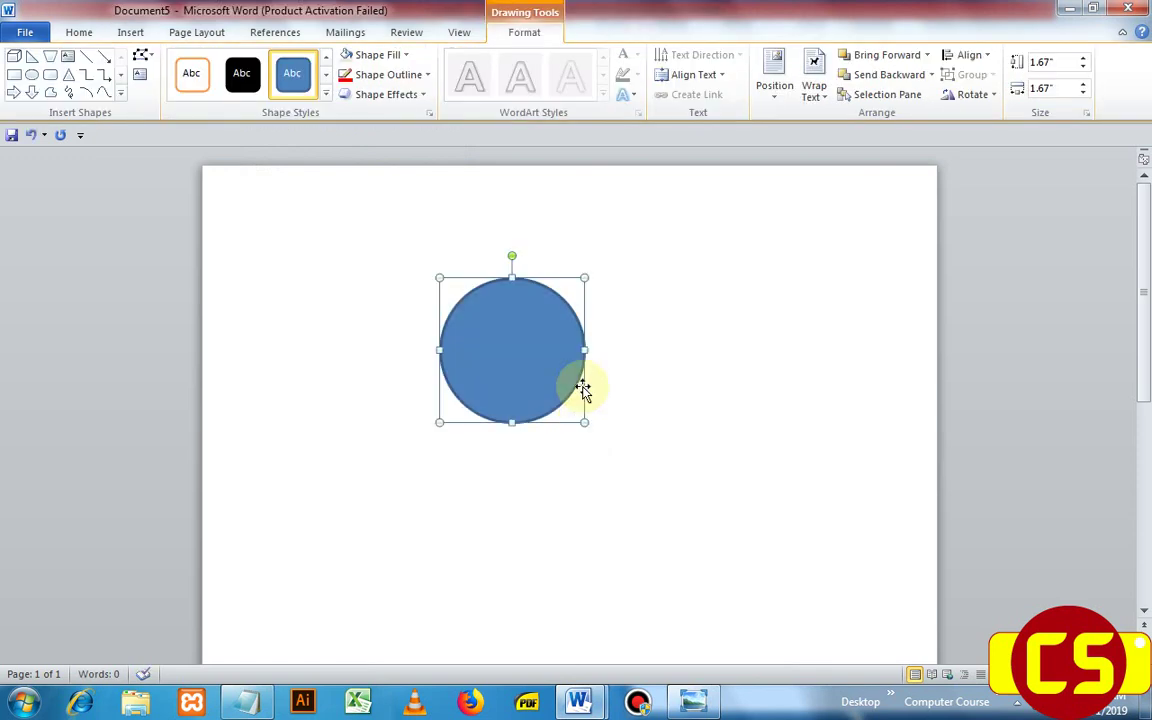
# Step: Give the circle a light beige fill and a 1 pt outline
pyautogui.click(390, 55)
pyautogui.click(379, 93)
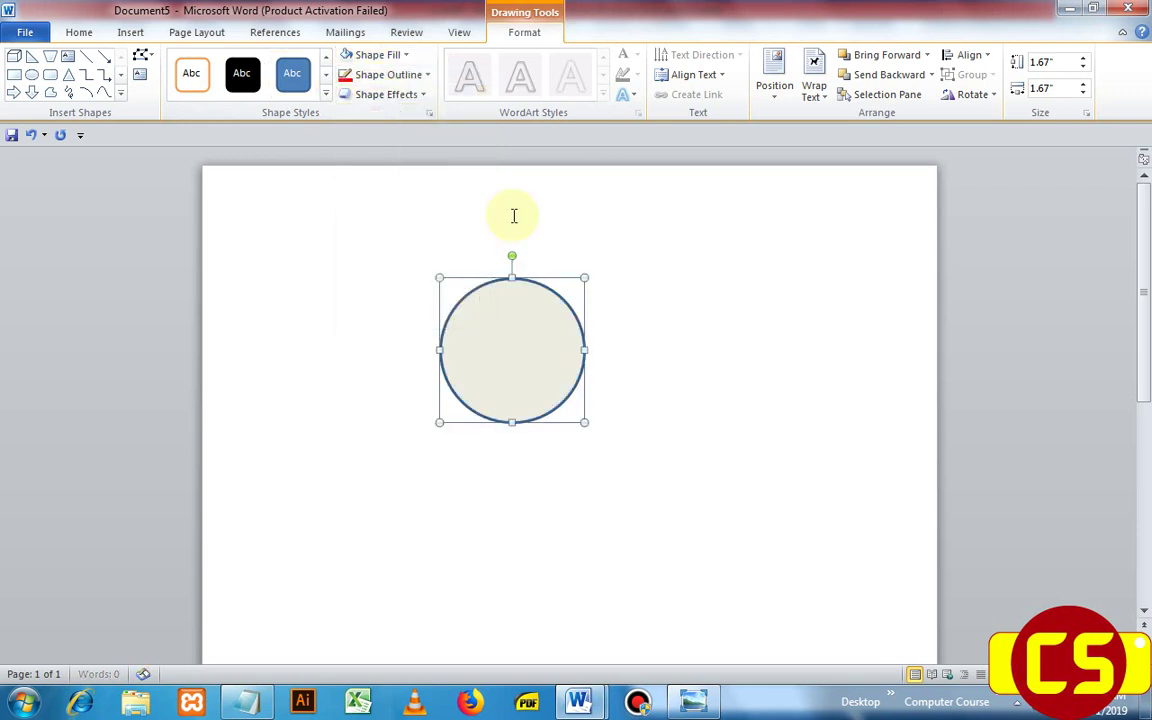
pyautogui.click(416, 84)
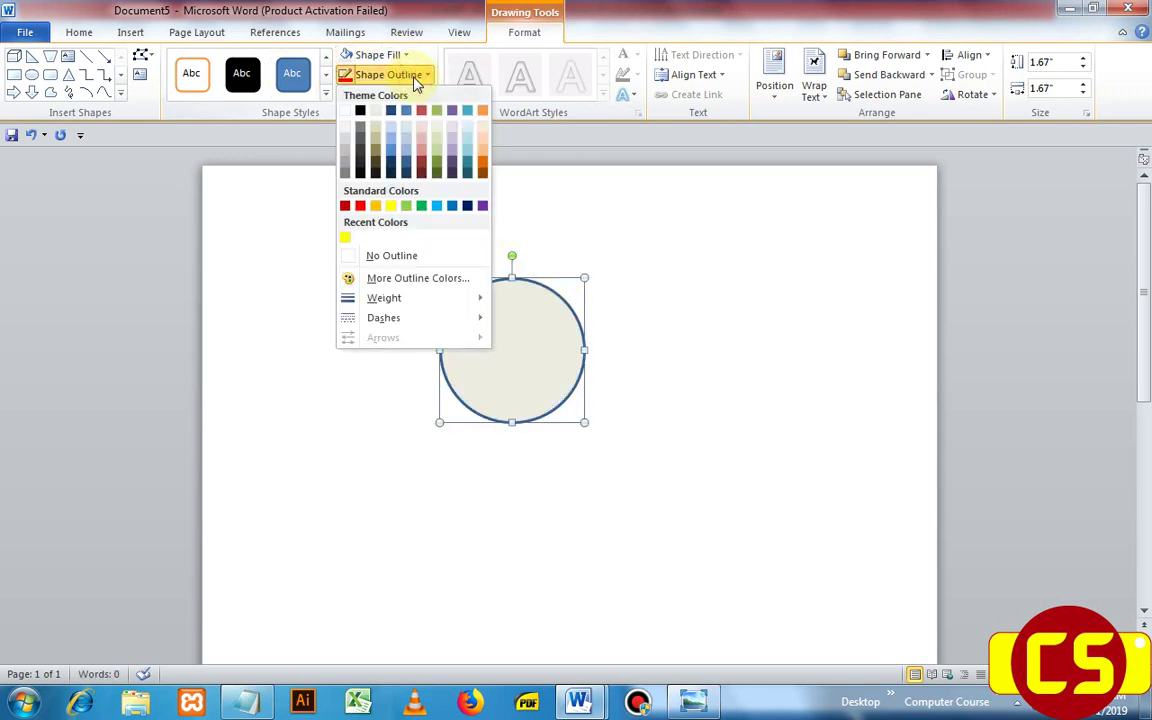
pyautogui.moveTo(413, 306)
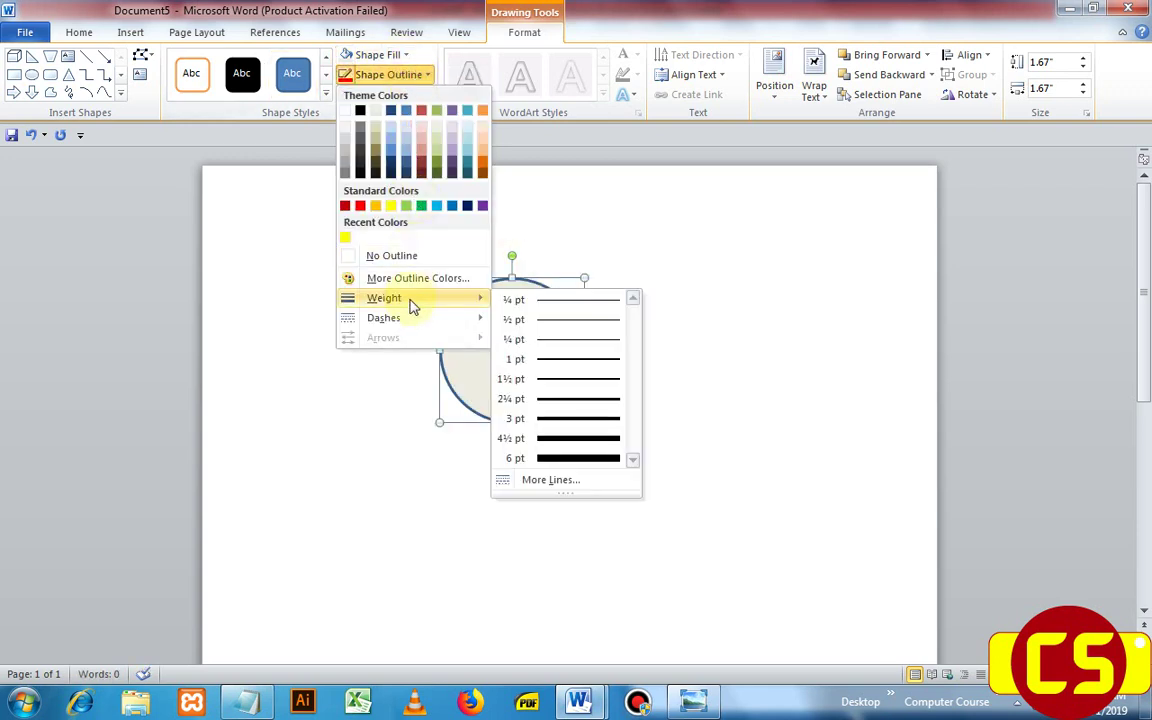
pyautogui.click(577, 362)
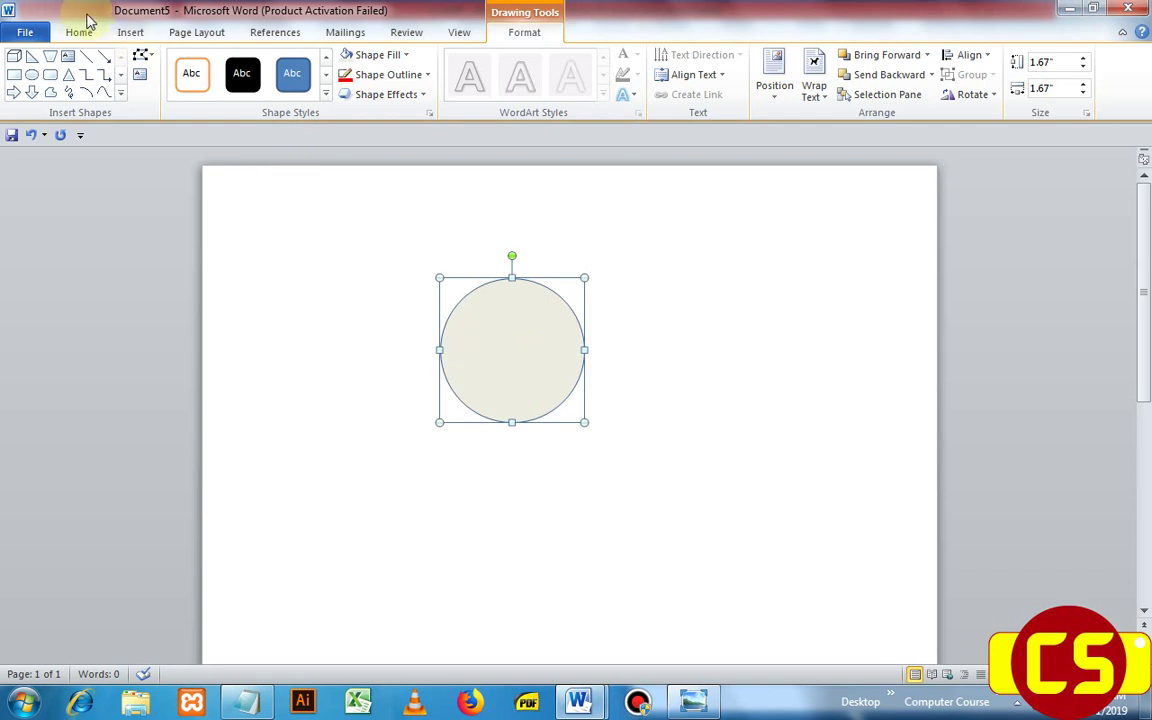
# Step: Draw a square about 1.67" wide exactly enclosing the circle and send it backward behind the circle
pyautogui.click(132, 34)
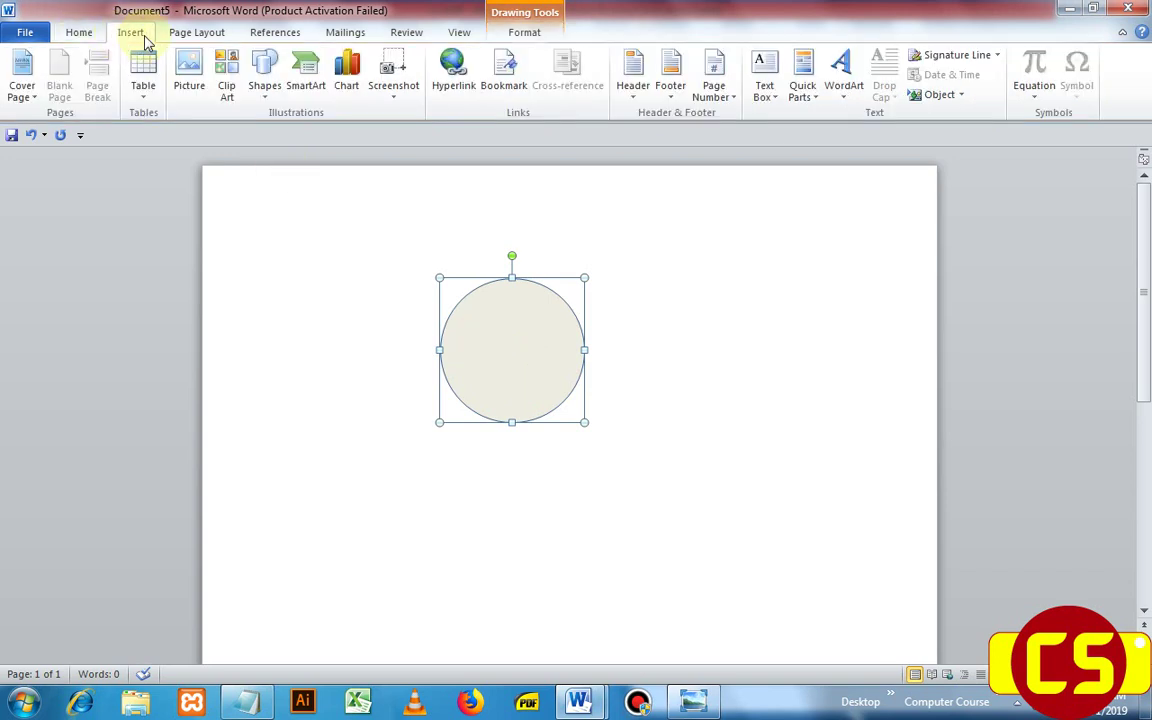
pyautogui.click(267, 96)
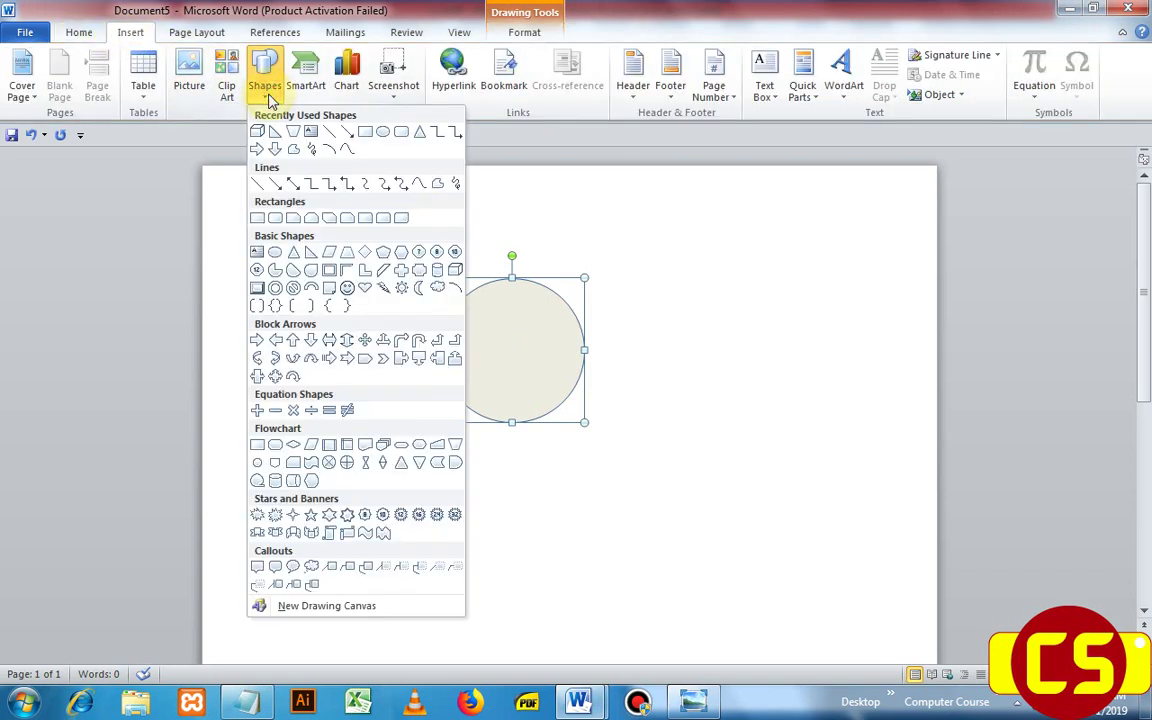
pyautogui.click(368, 137)
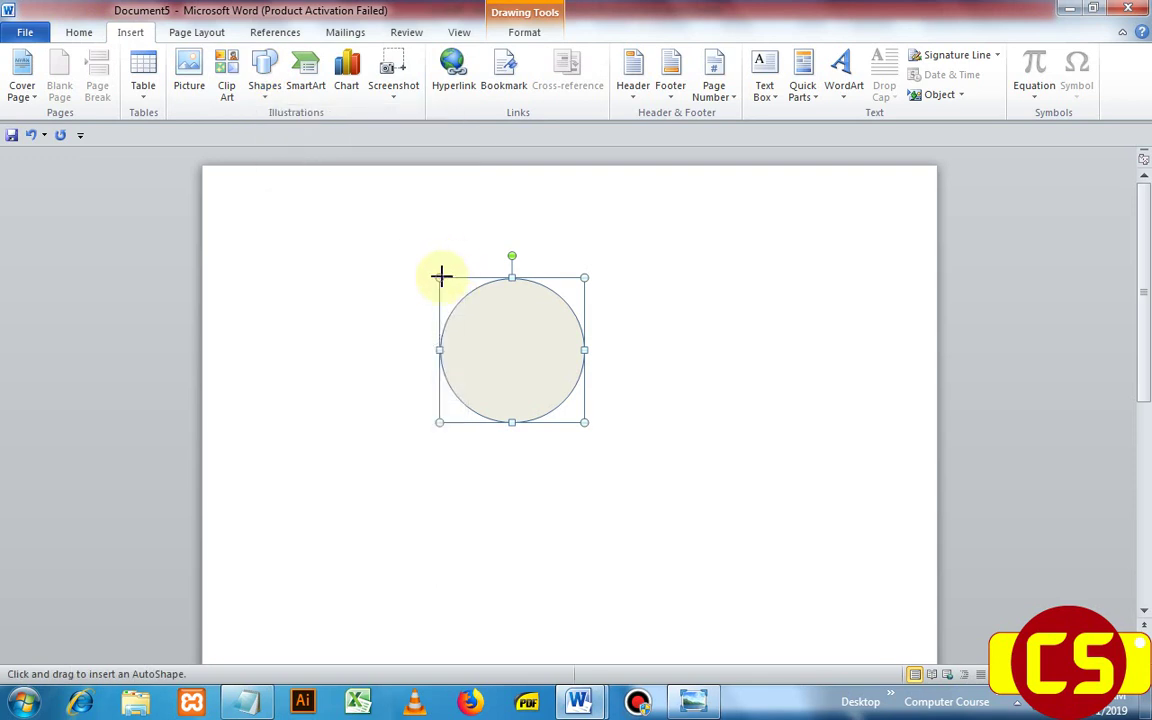
pyautogui.moveTo(440, 275)
pyautogui.mouseDown()
pyautogui.moveTo(560, 375)
pyautogui.moveTo(586, 418)
pyautogui.mouseUp()
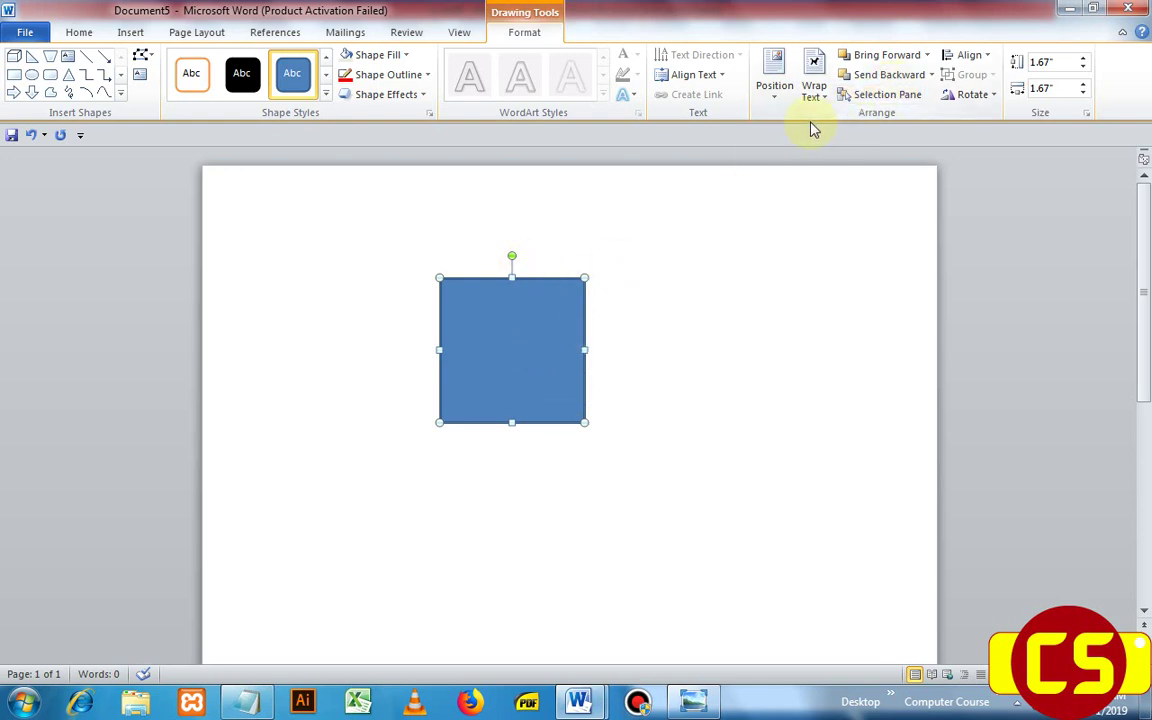
pyautogui.click(912, 80)
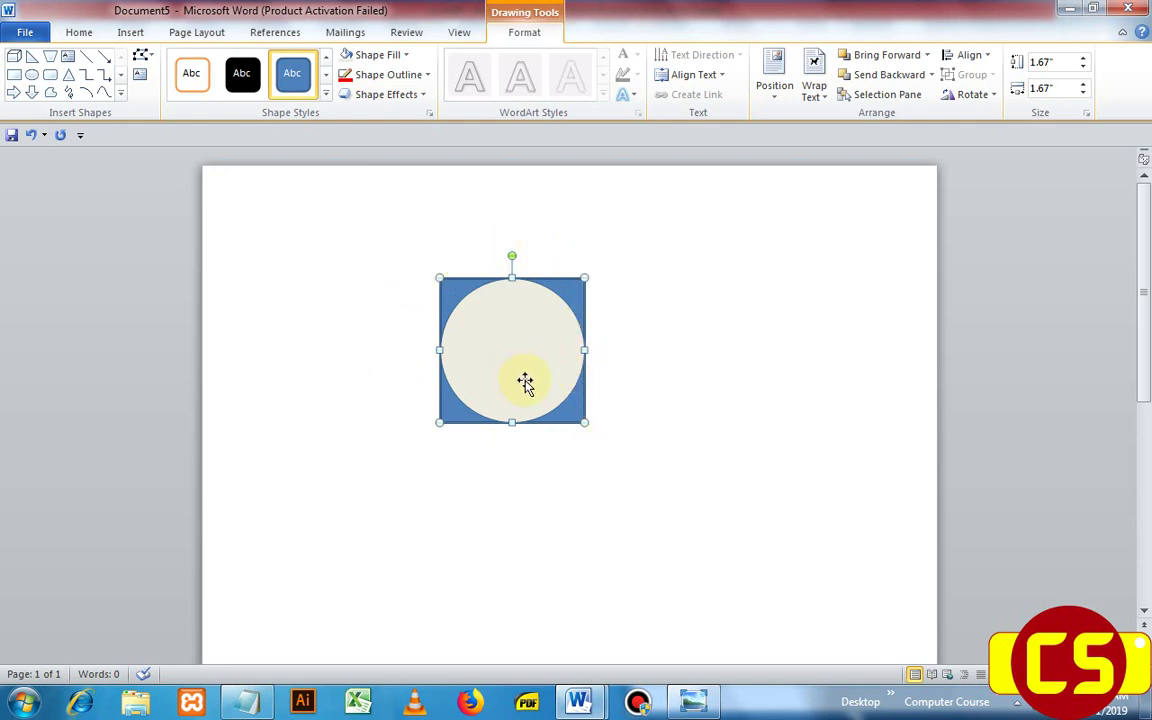
# Step: Fill the square behind the circle with medium gray
pyautogui.click(672, 399)
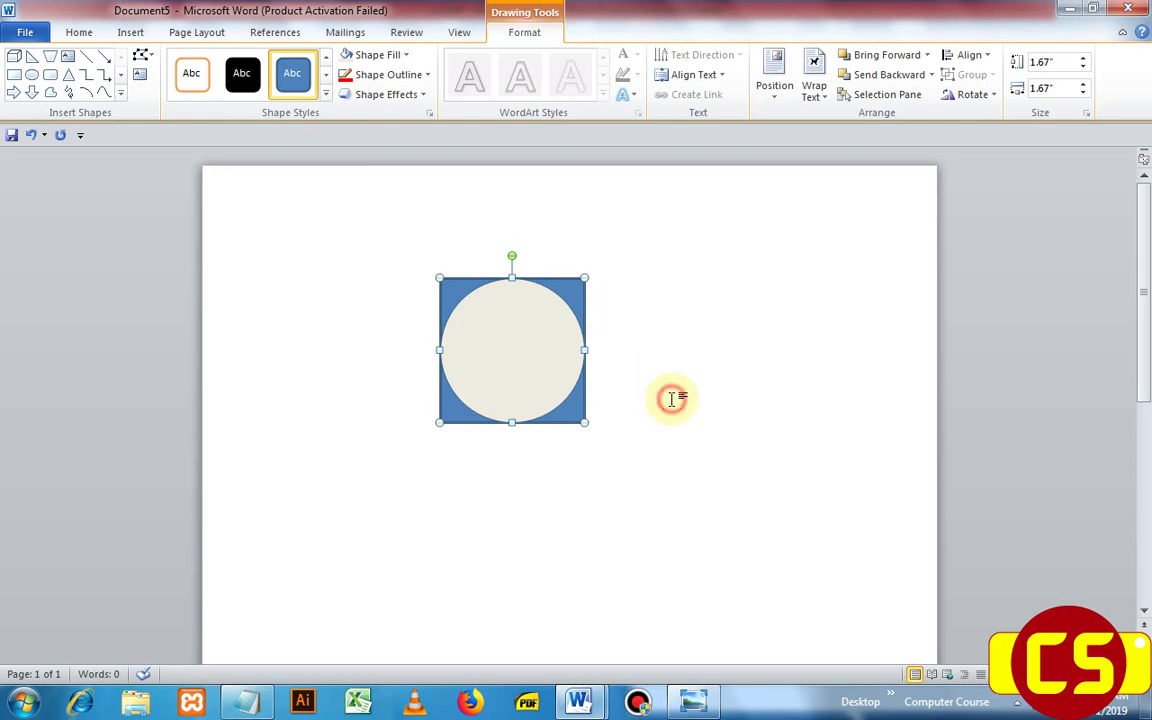
pyautogui.click(575, 408)
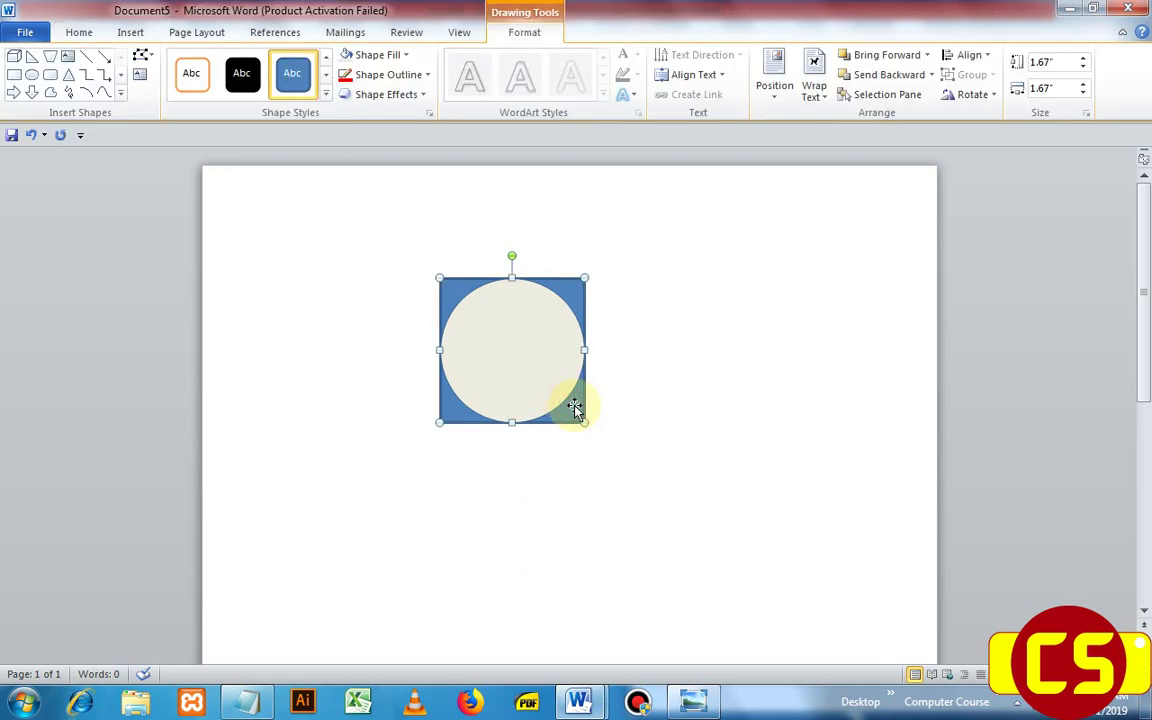
pyautogui.click(404, 56)
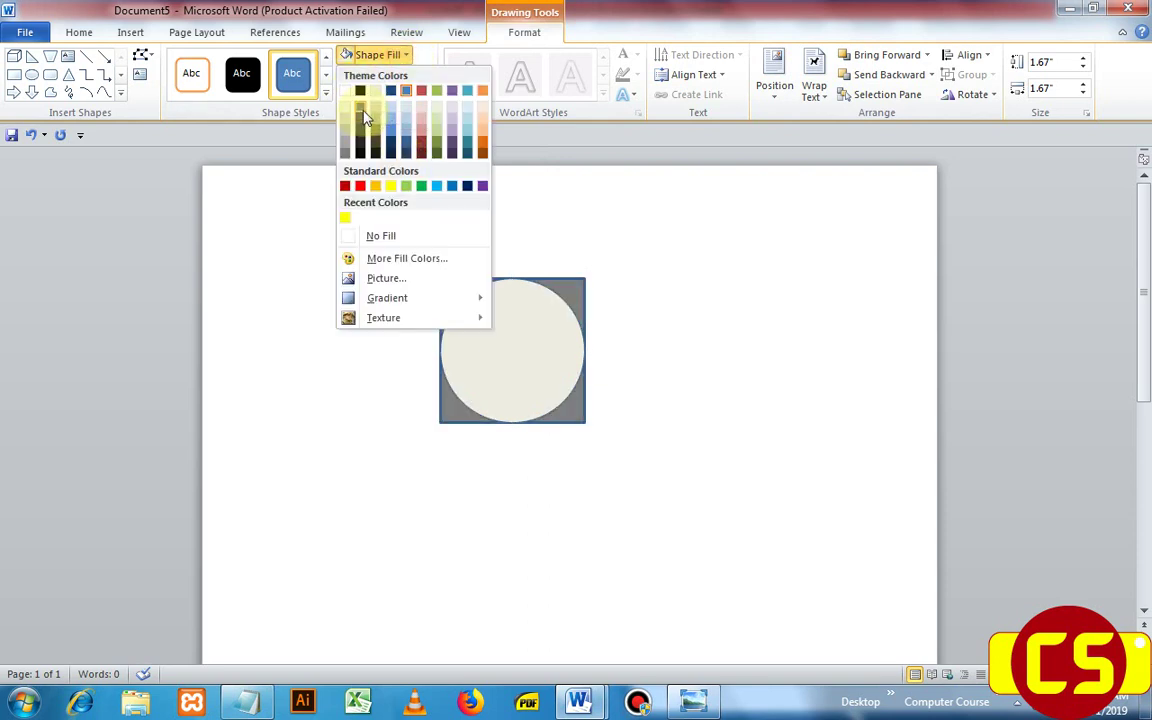
pyautogui.click(362, 118)
pyautogui.click(816, 468)
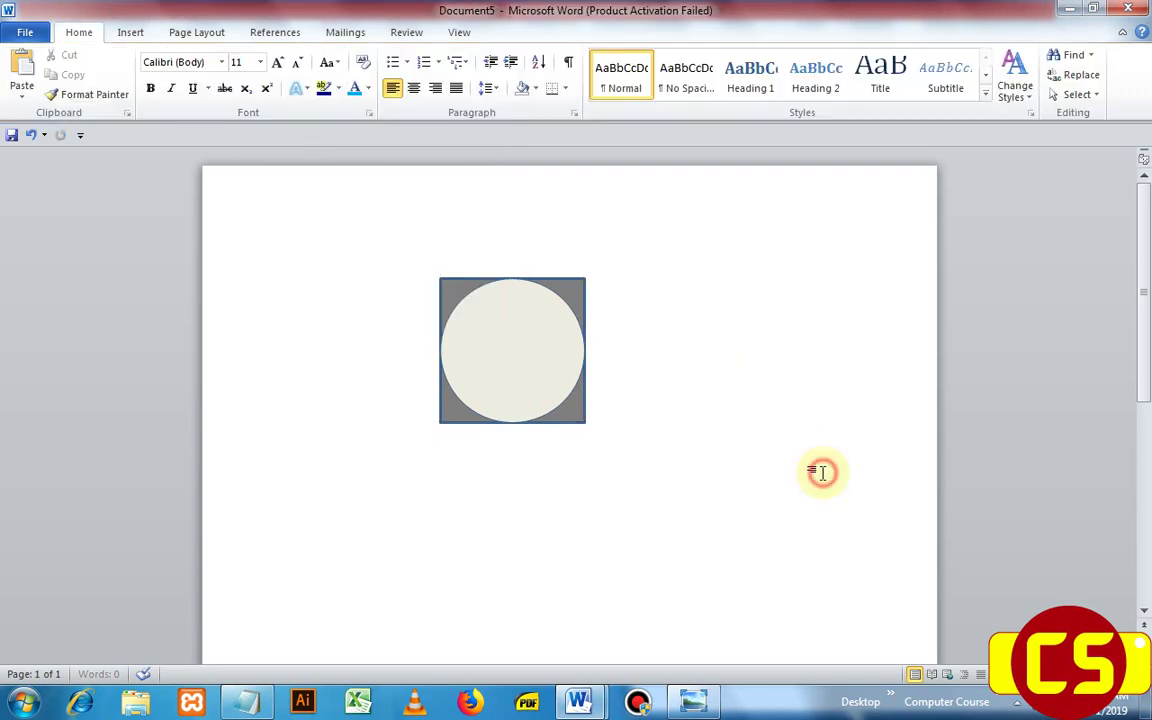
# Step: Draw a horizontal radius line about 0.82" long from the circle's centre to its right edge and nudge it slightly down
pyautogui.click(124, 34)
pyautogui.click(266, 80)
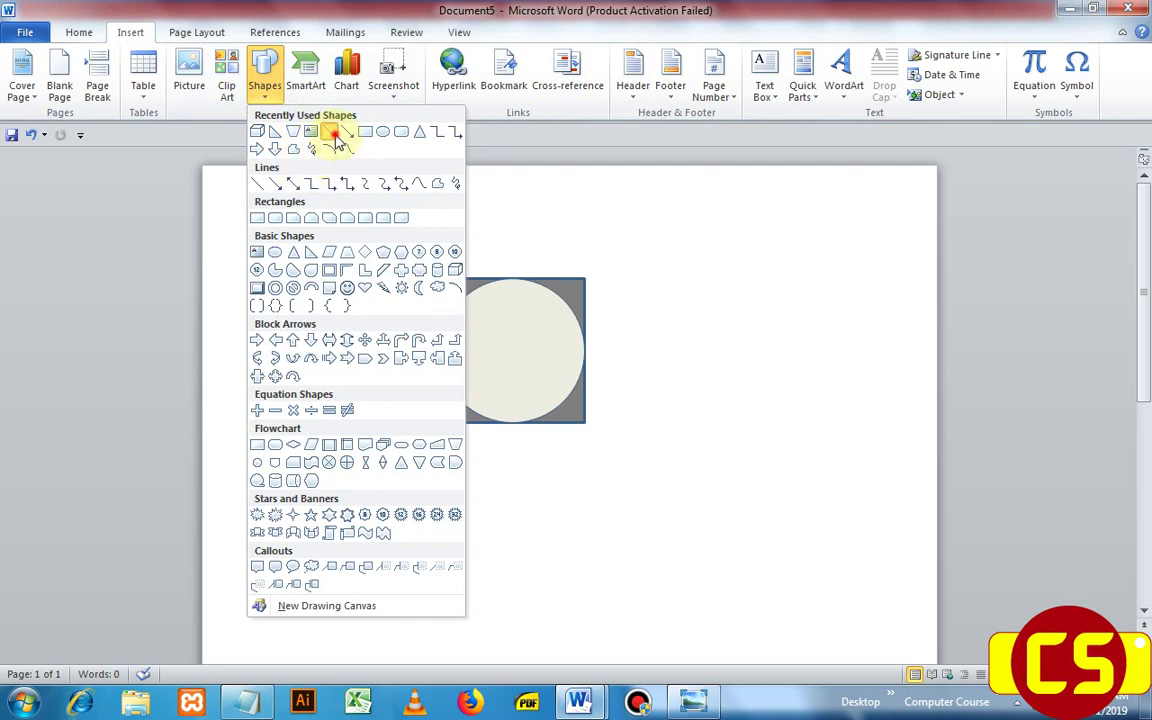
pyautogui.click(333, 136)
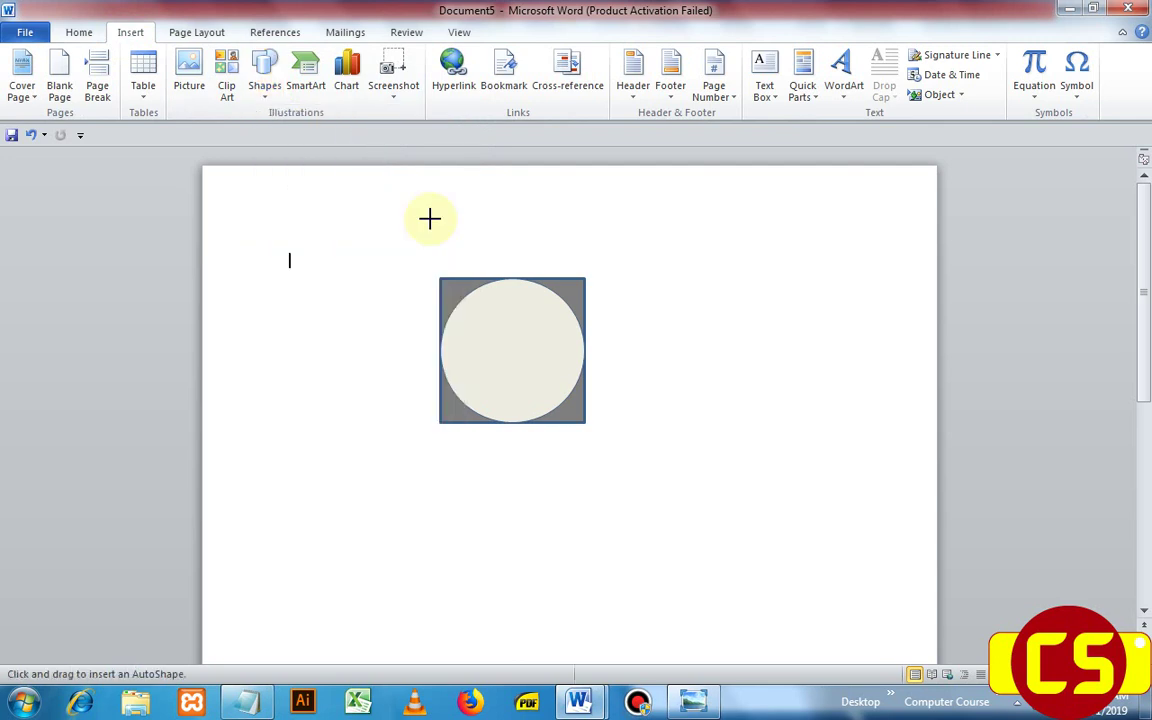
pyautogui.click(512, 343)
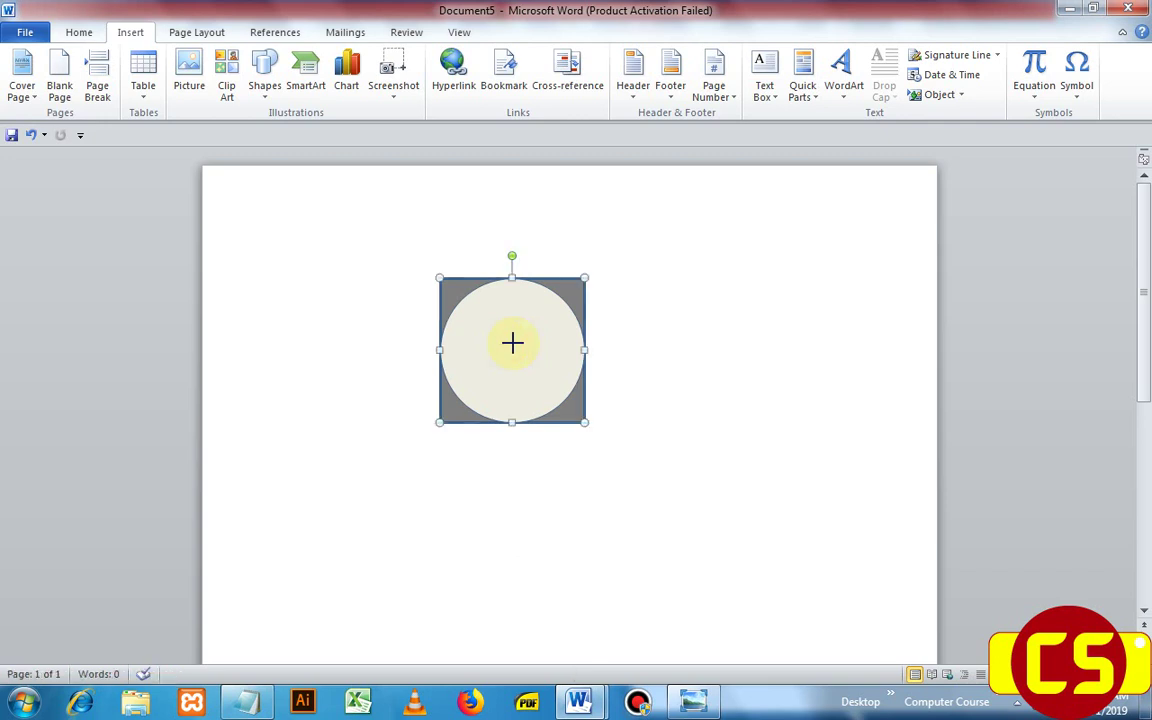
pyautogui.moveTo(542, 343); pyautogui.dragTo(585, 343)
pyautogui.press('Down')
pyautogui.press('Down')
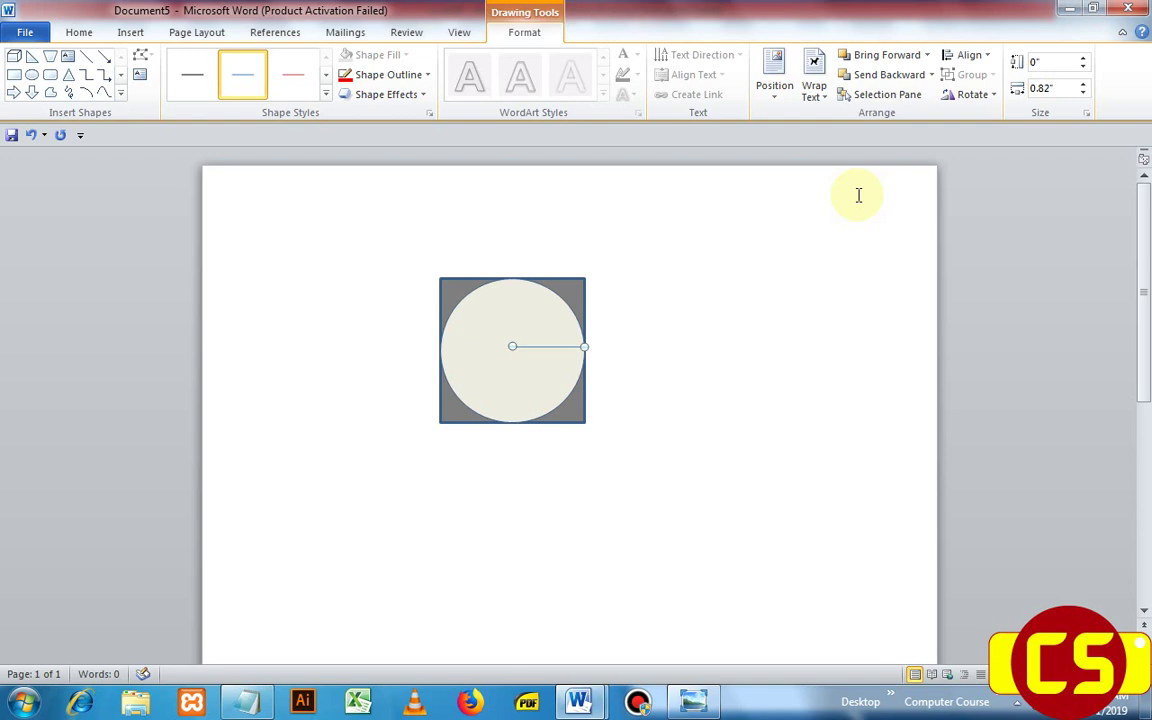
pyautogui.click(858, 195)
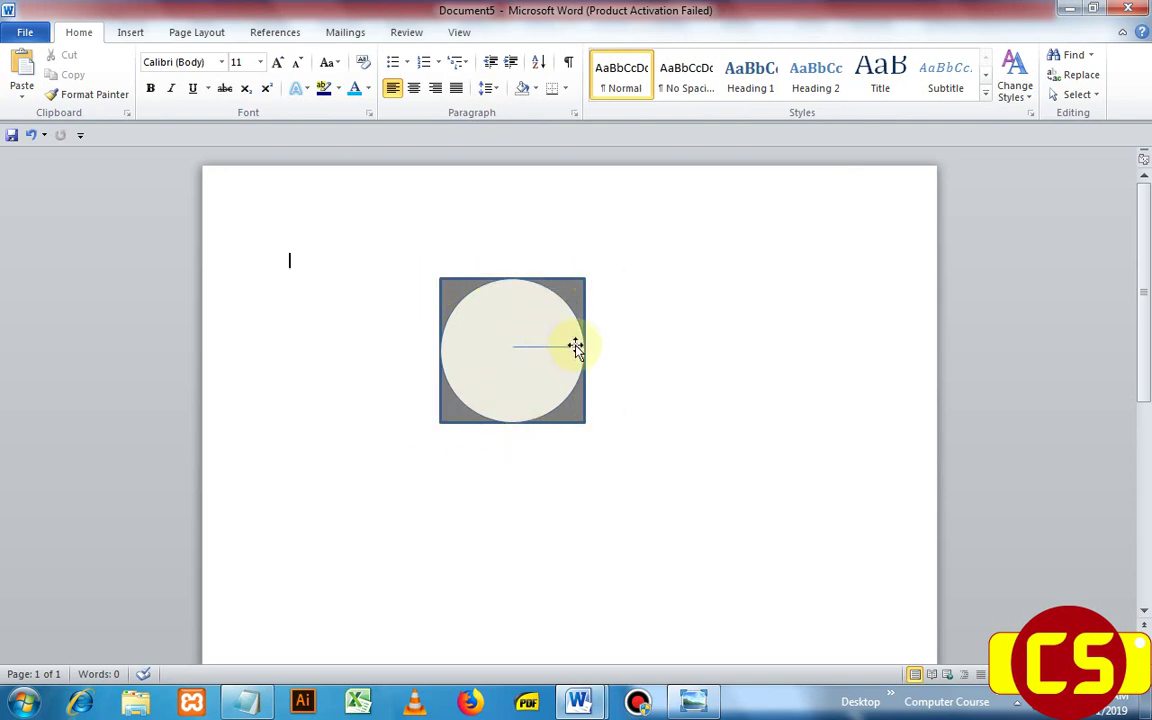
# Step: Draw a text box about 0.46" high and 0.73" wide on the empty page area right of the square
pyautogui.click(134, 36)
pyautogui.click(265, 92)
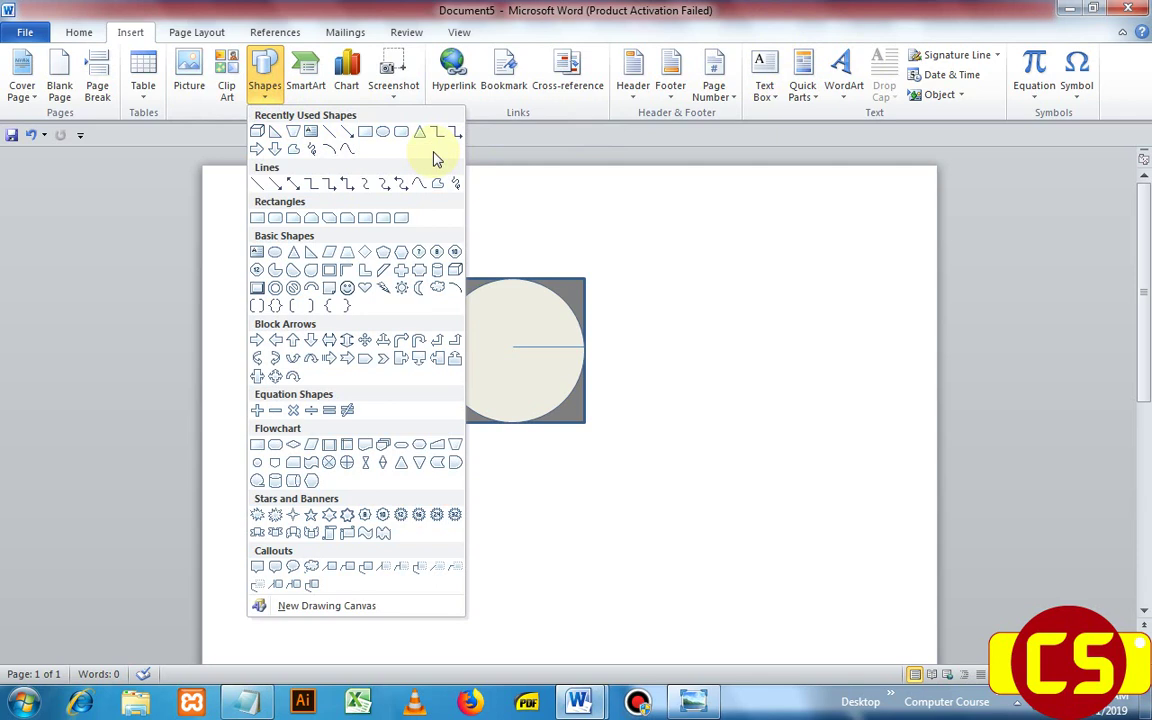
pyautogui.click(309, 130)
pyautogui.moveTo(728, 275); pyautogui.dragTo(788, 318)
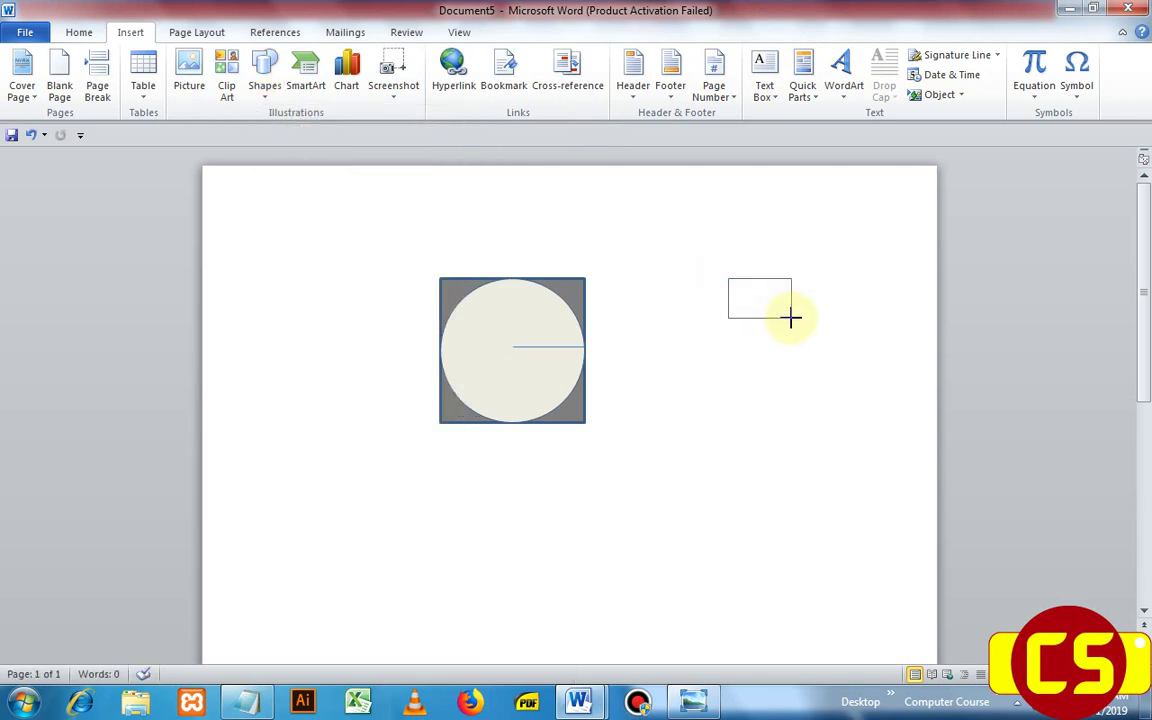
pyautogui.moveTo(790, 318); pyautogui.dragTo(791, 318)
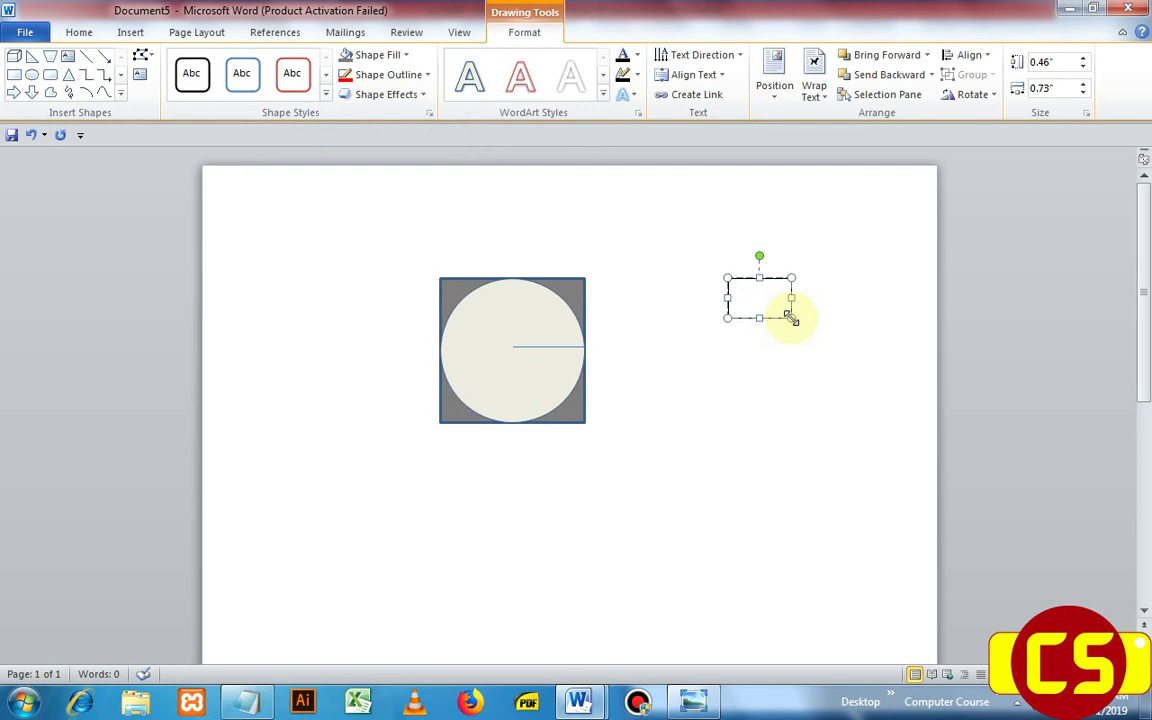
# Step: Align the text box's content to the middle, centre it horizontally, and enter the label 28cm
pyautogui.click(693, 75)
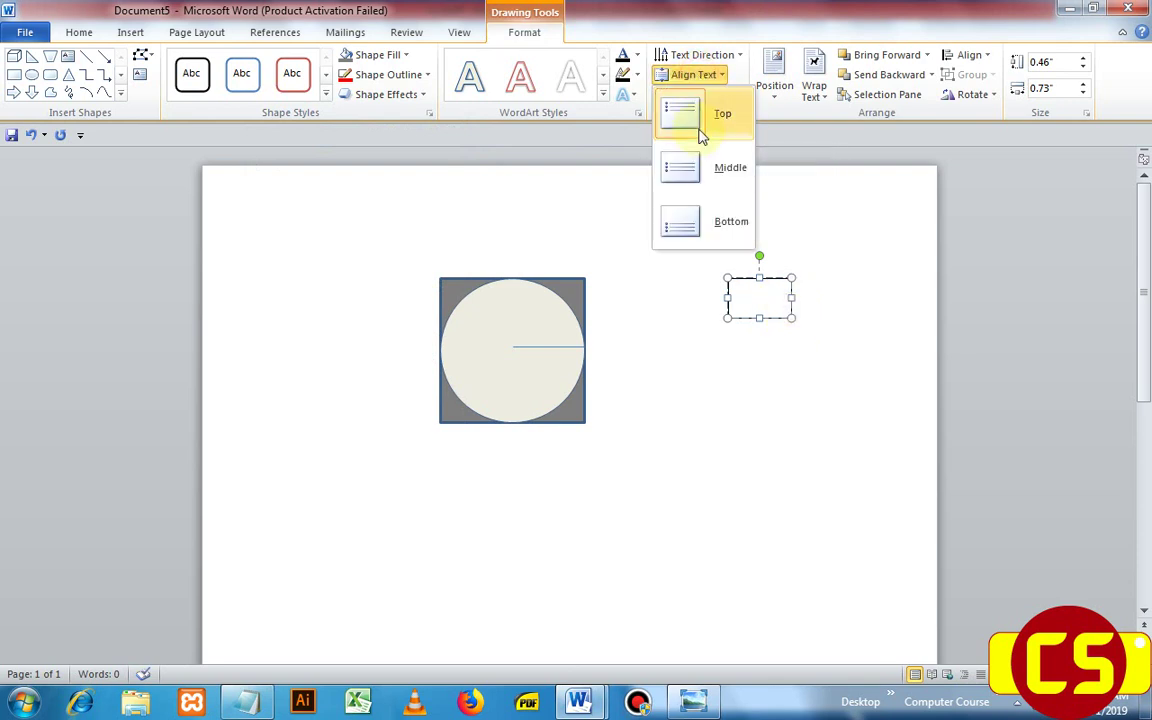
pyautogui.click(700, 168)
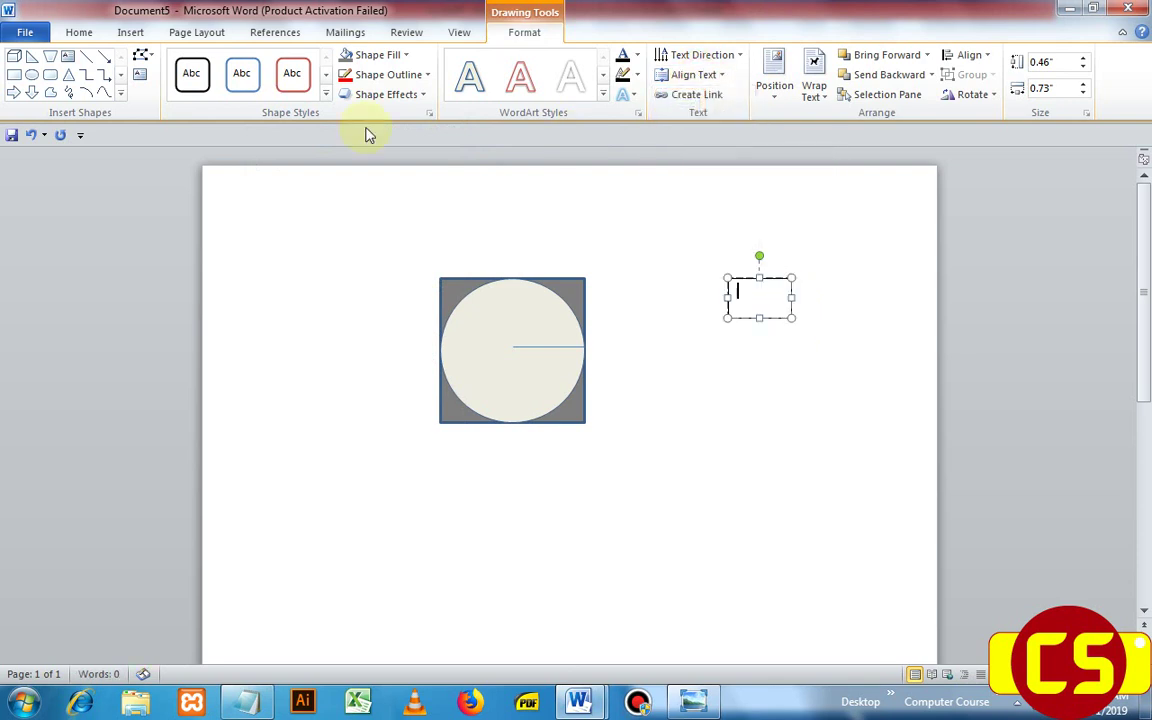
pyautogui.click(70, 33)
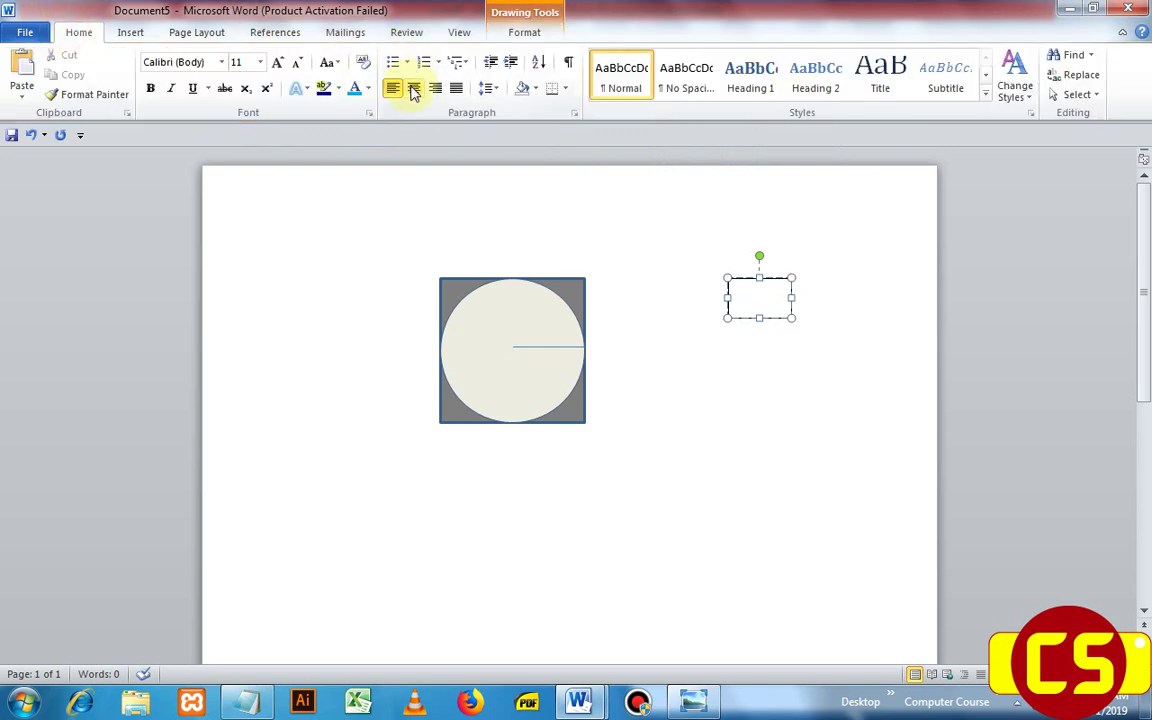
pyautogui.click(413, 89)
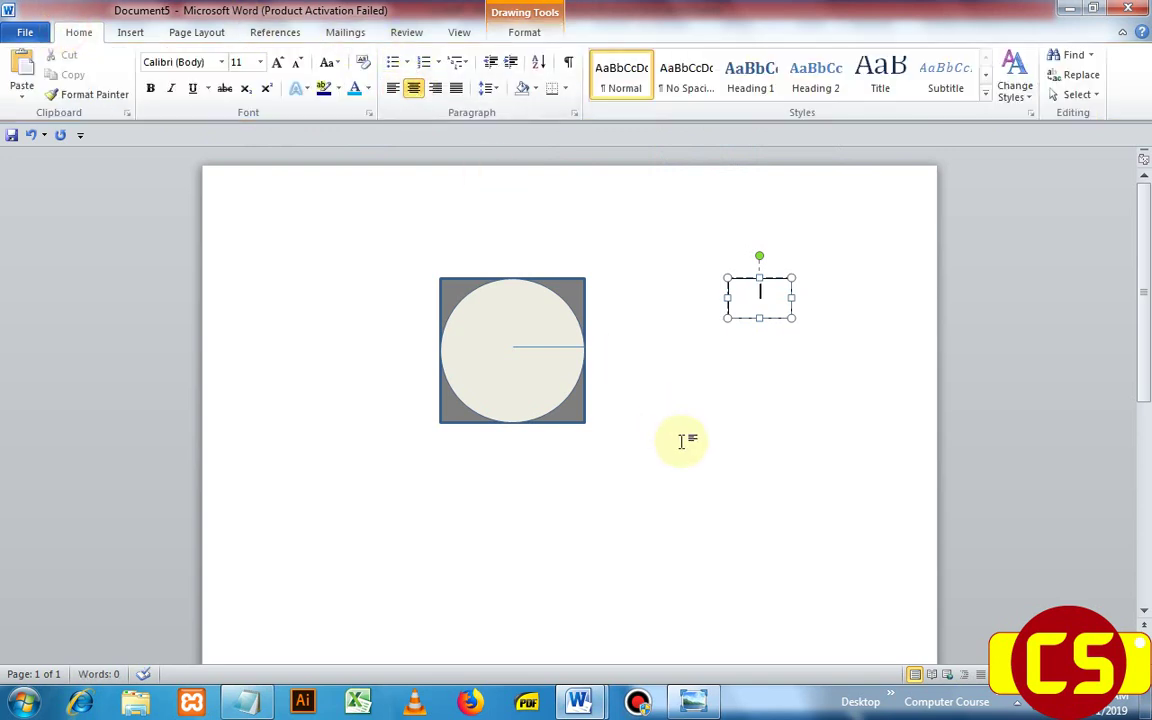
pyautogui.write('28cm')
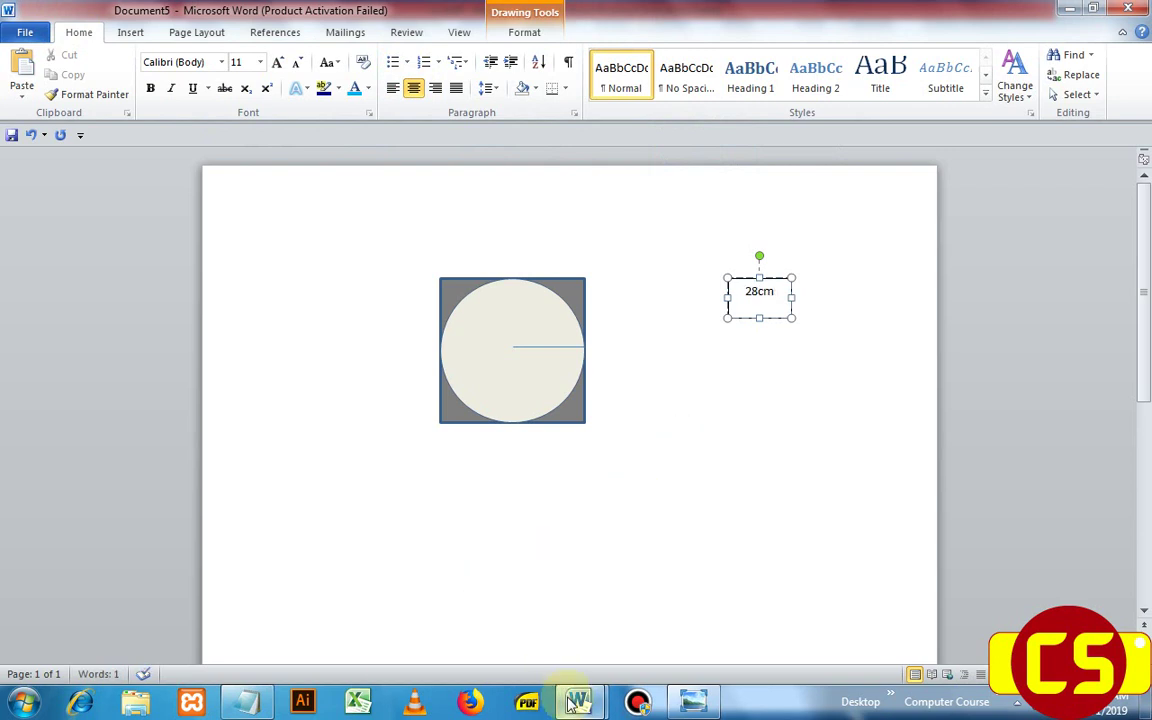
# Step: Move the 28cm text box onto the right half of the circle so its text sits just above the radius line
pyautogui.moveTo(575, 702)
pyautogui.moveTo(489, 609)
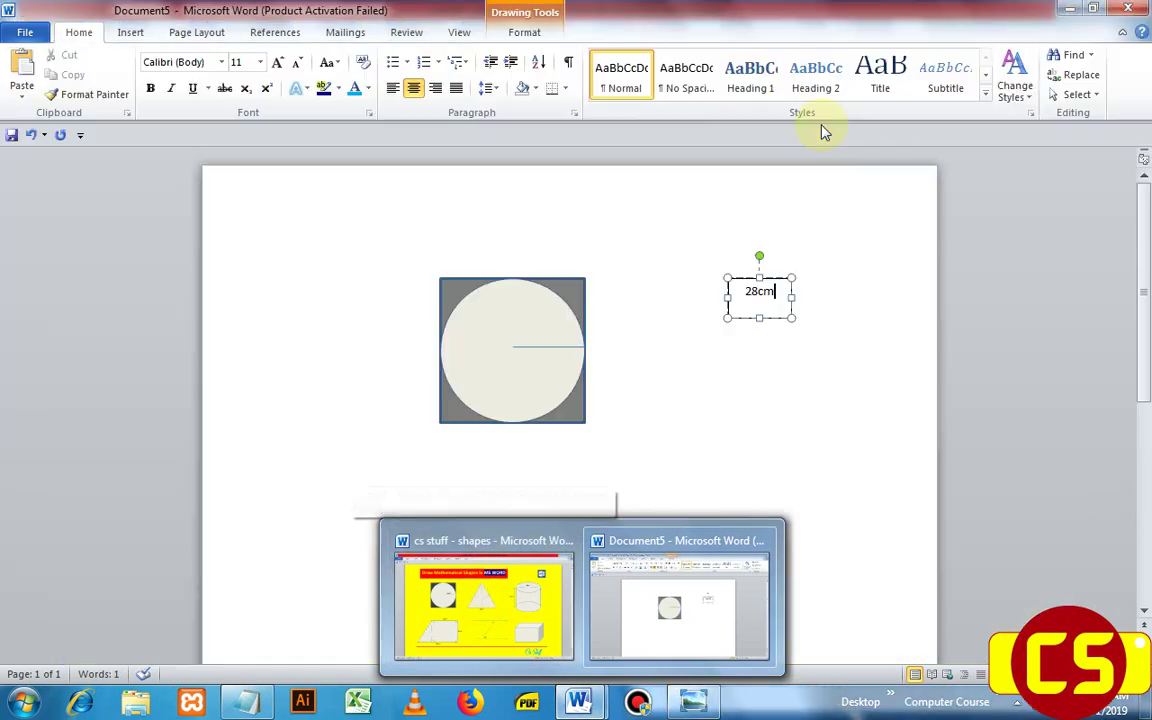
pyautogui.click(790, 290)
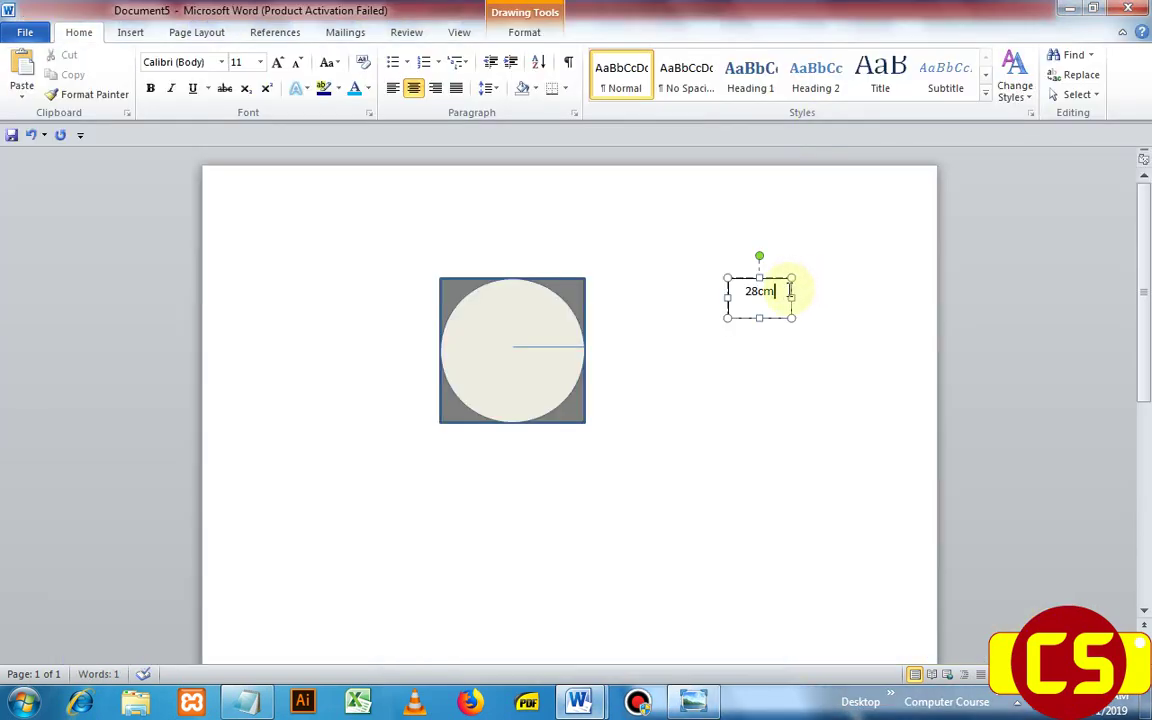
pyautogui.click(779, 368)
pyautogui.click(779, 294)
pyautogui.click(779, 392)
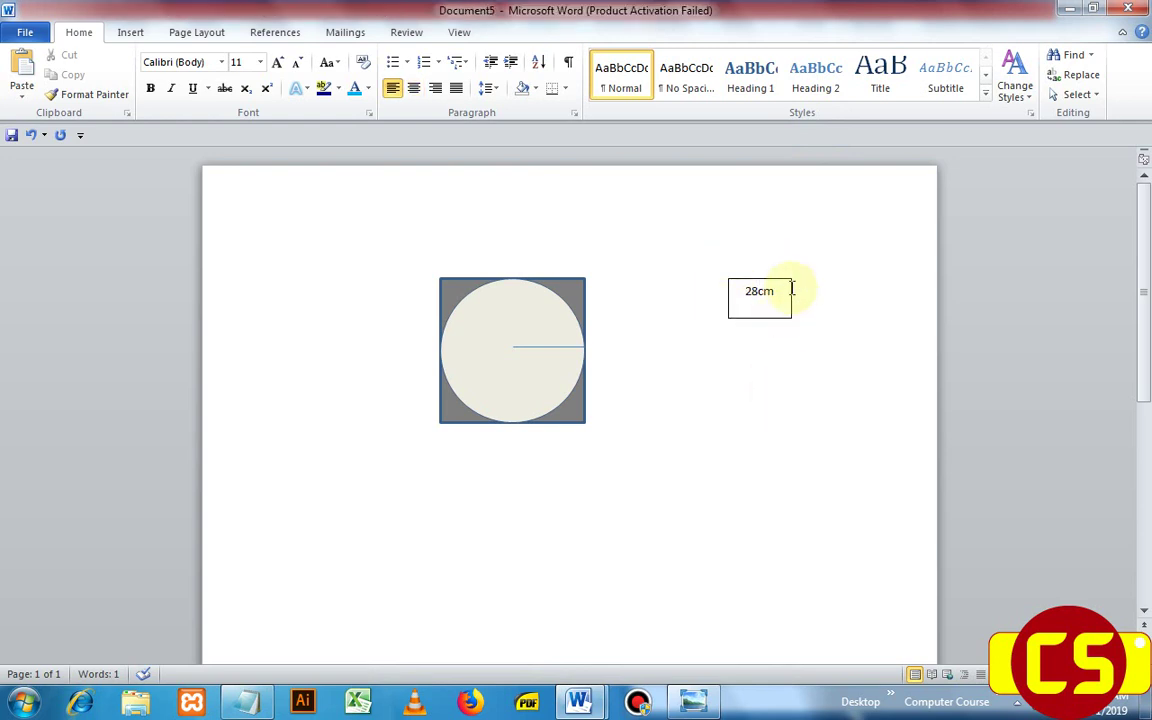
pyautogui.click(779, 292)
pyautogui.moveTo(771, 283); pyautogui.dragTo(558, 320)
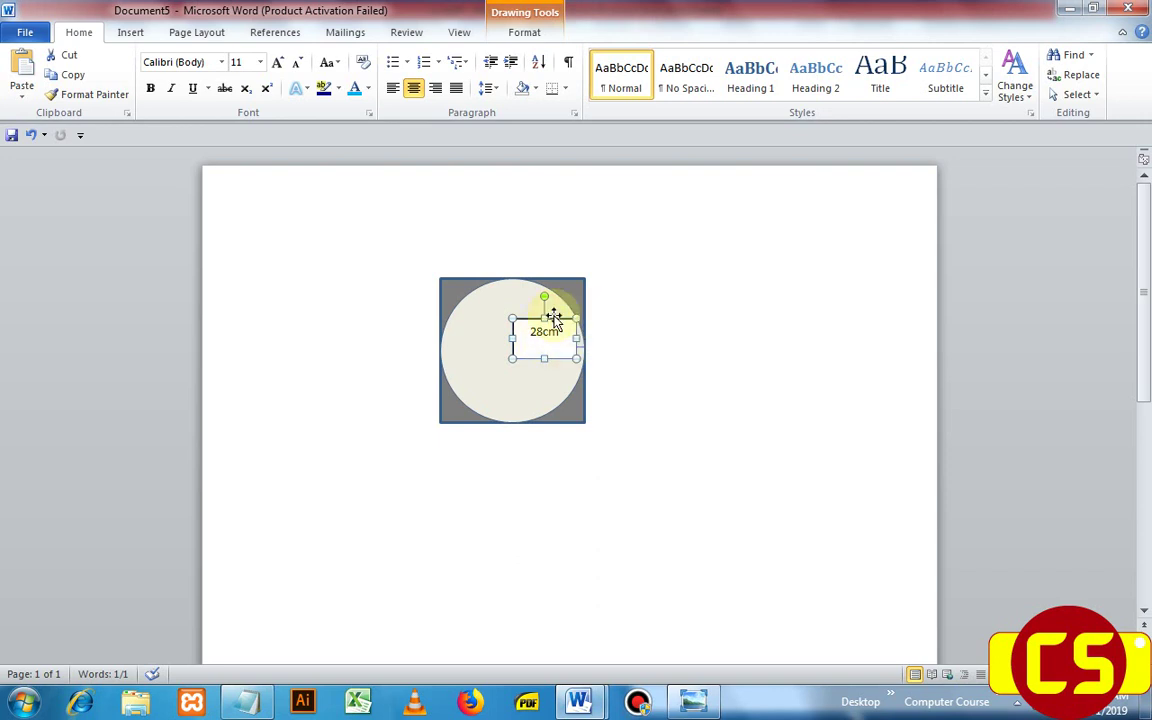
pyautogui.click(661, 327)
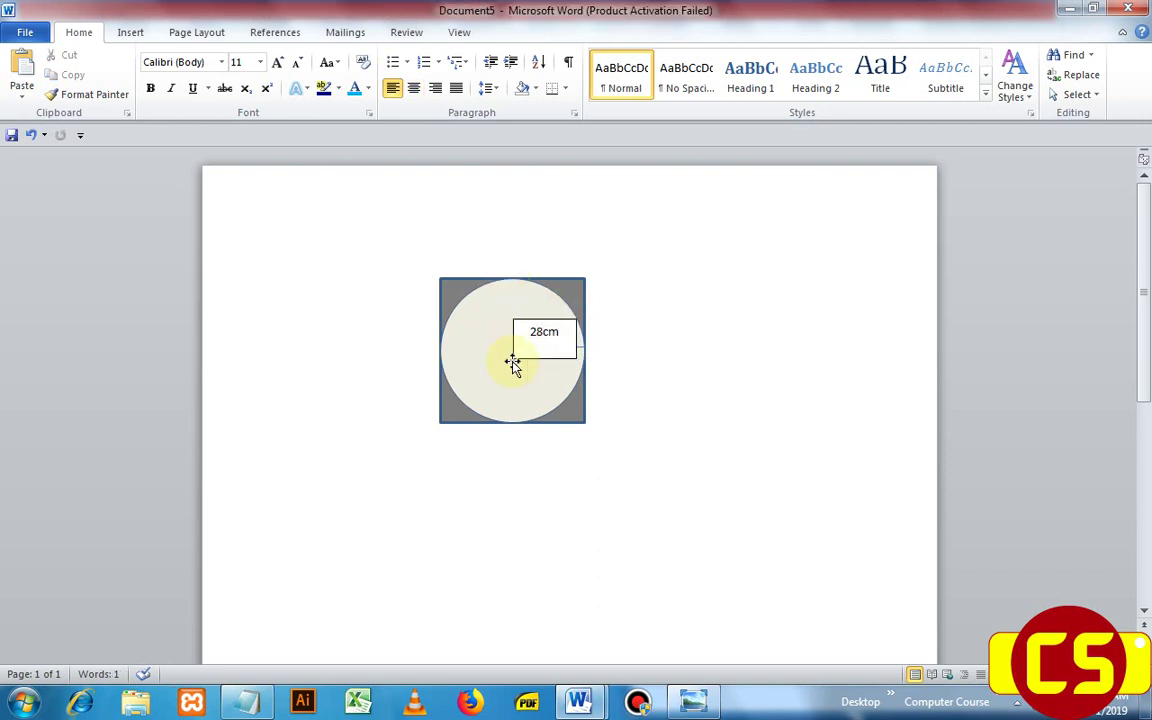
# Step: Remove the fill and outline from the 28cm text box
pyautogui.click(561, 331)
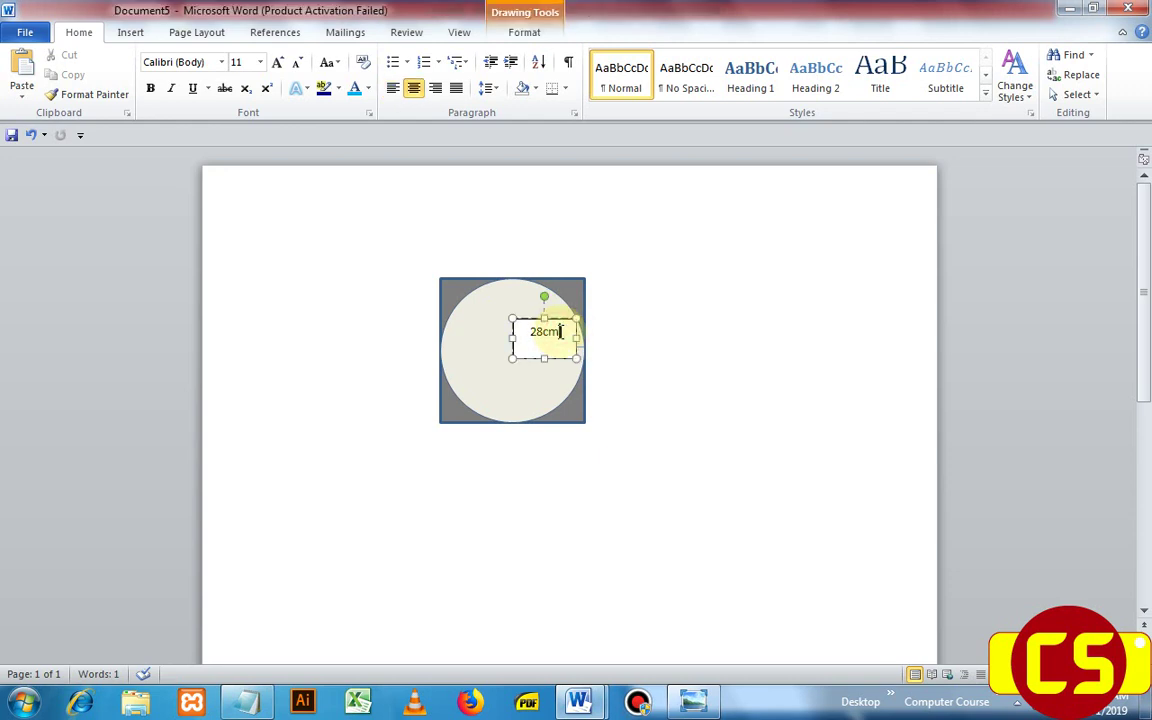
pyautogui.click(531, 35)
pyautogui.click(408, 57)
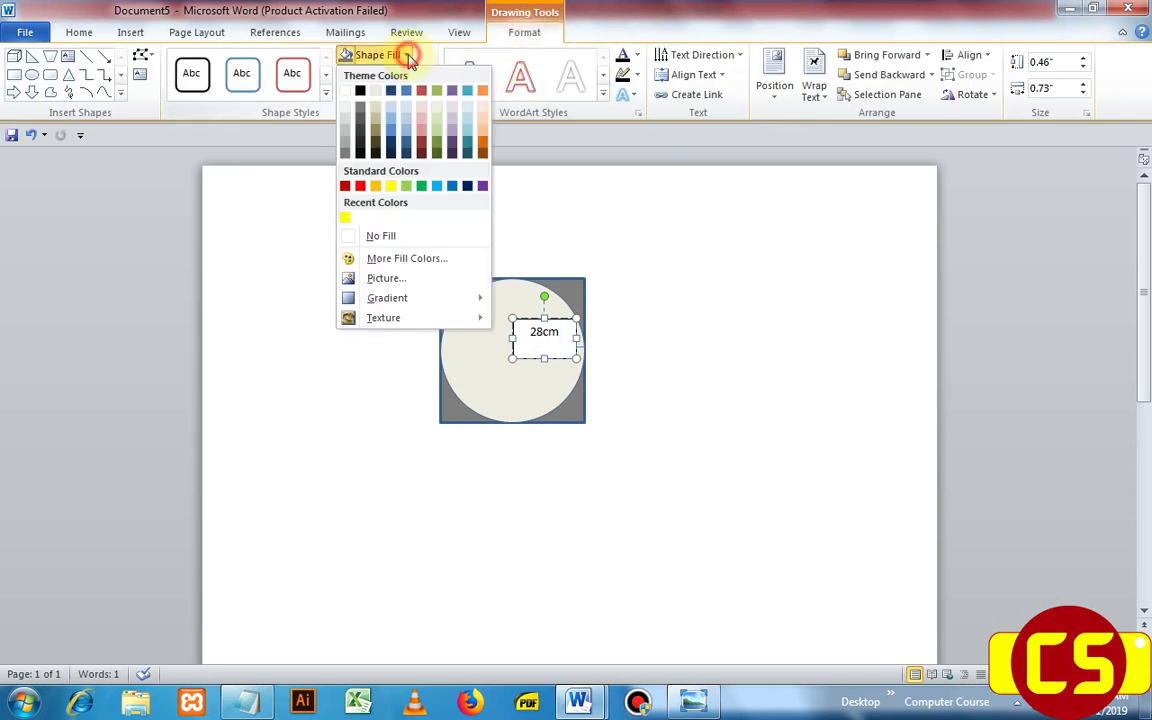
pyautogui.click(376, 237)
pyautogui.click(422, 77)
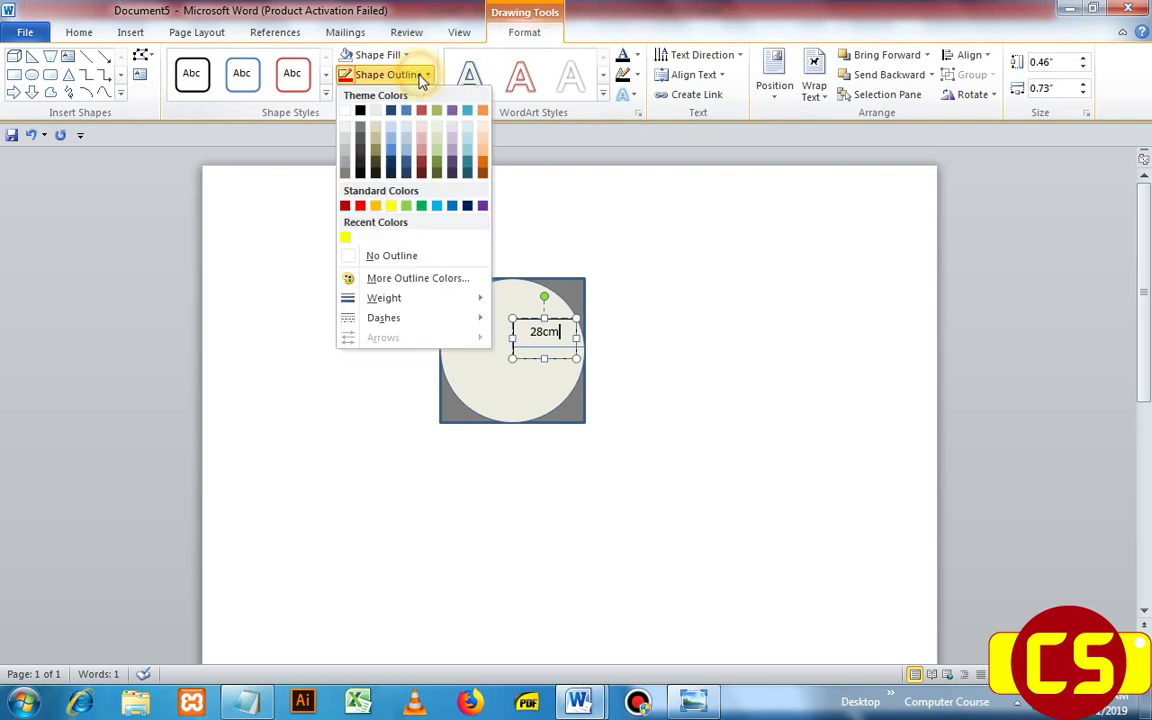
pyautogui.click(405, 255)
pyautogui.click(810, 494)
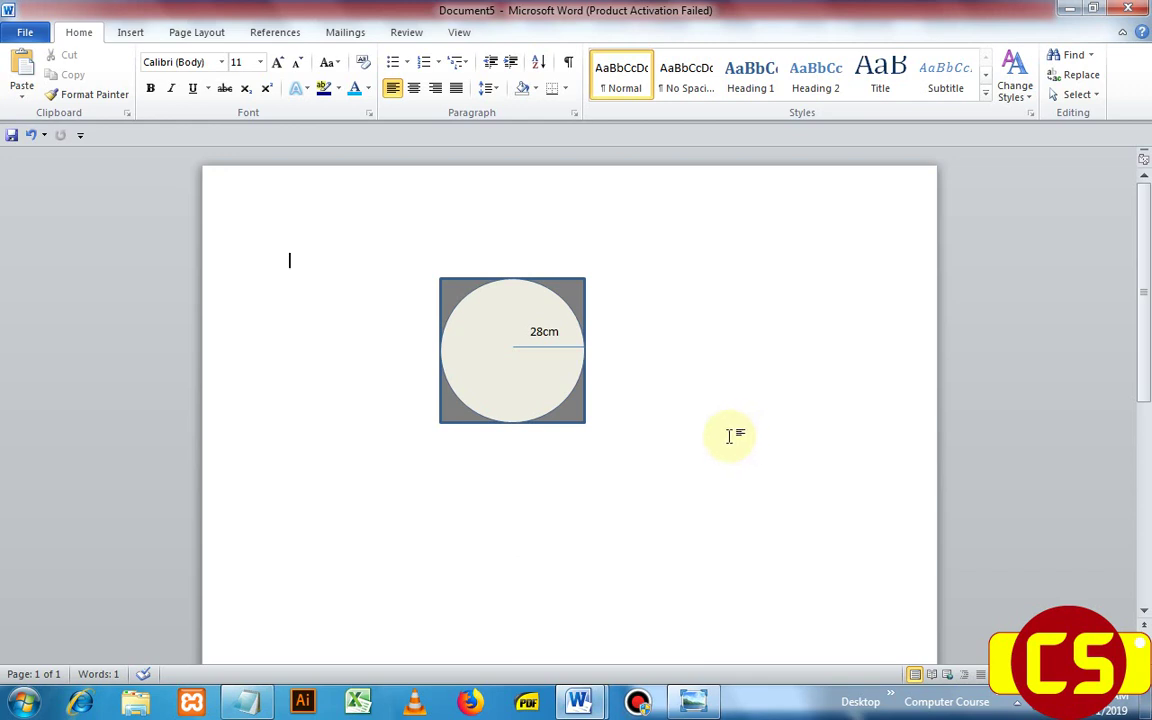
# Step: Group the text box, radius line, circle and square into one object using the Selection Pane
pyautogui.click(535, 380)
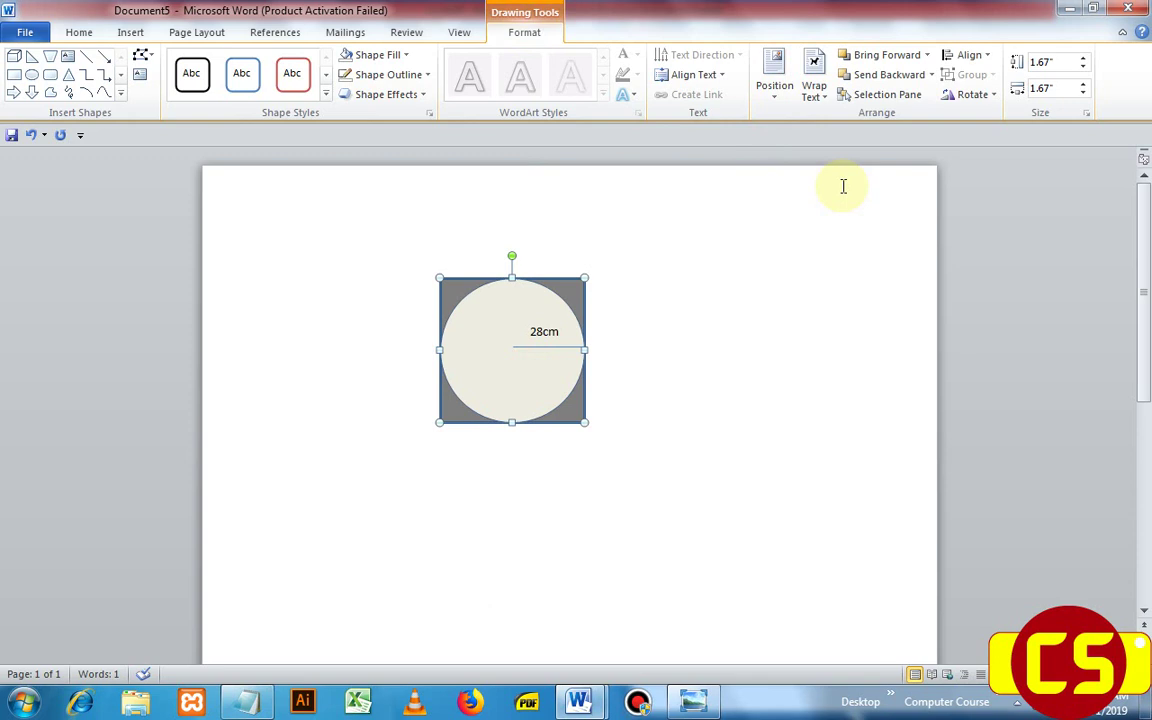
pyautogui.click(887, 97)
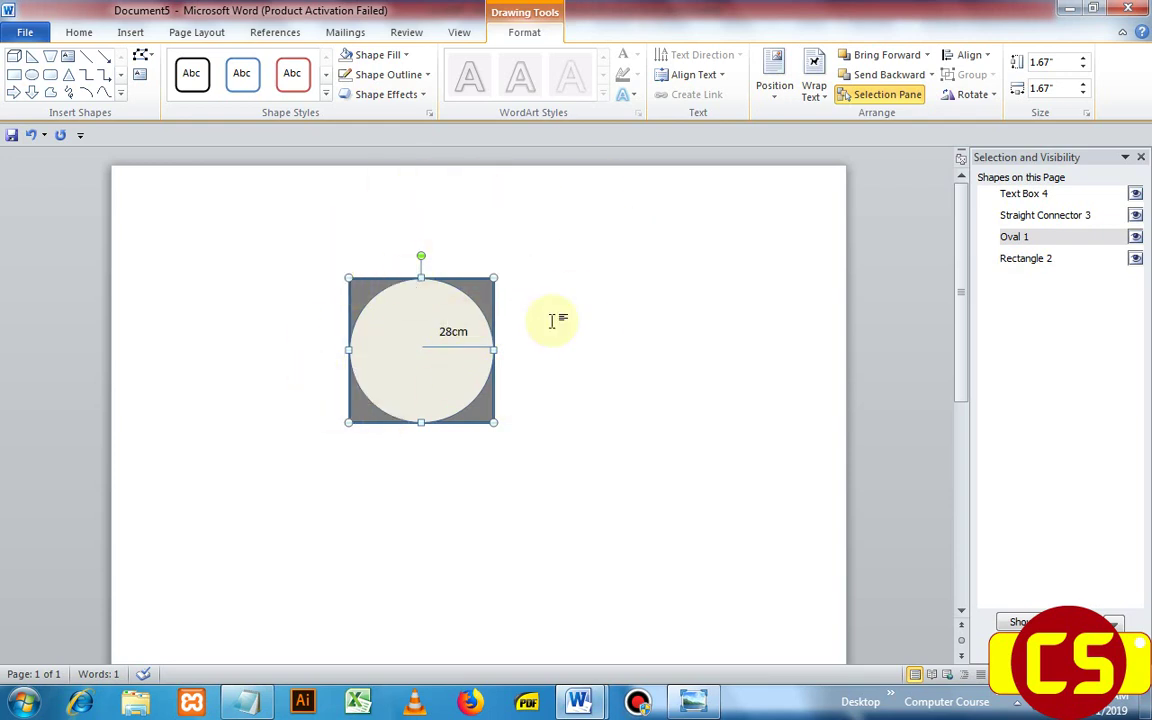
pyautogui.click(1030, 194)
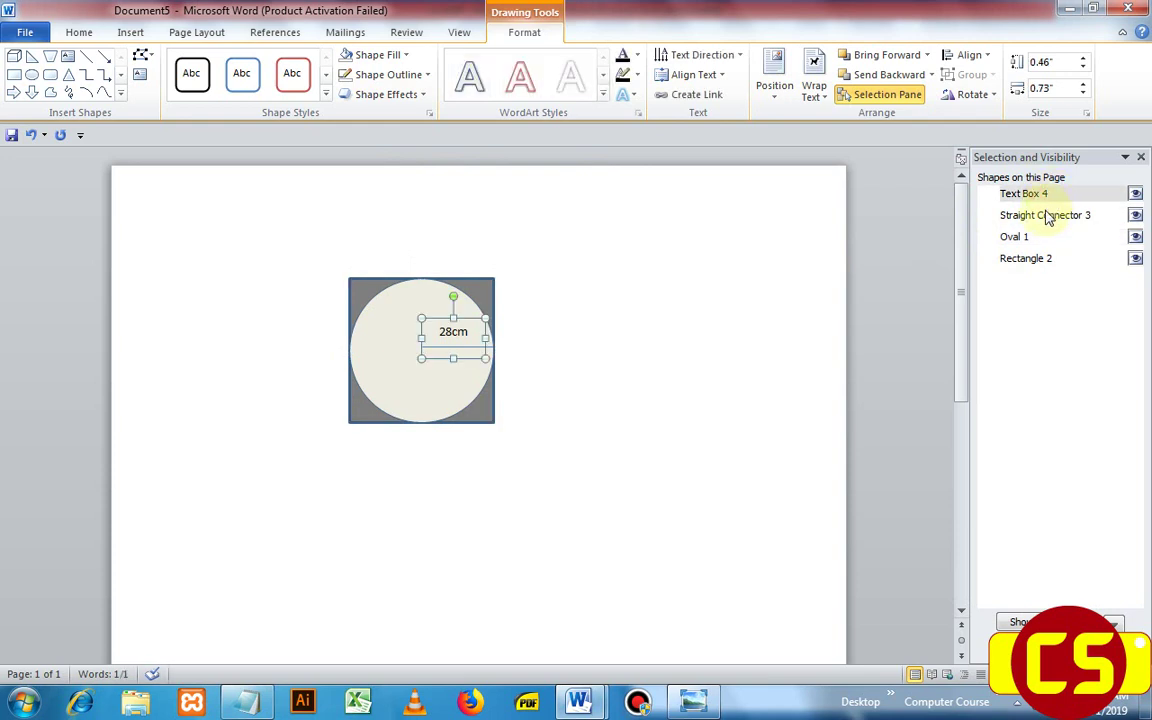
pyautogui.keyDown('ctrl'); pyautogui.click(1045, 216); pyautogui.keyUp('ctrl')
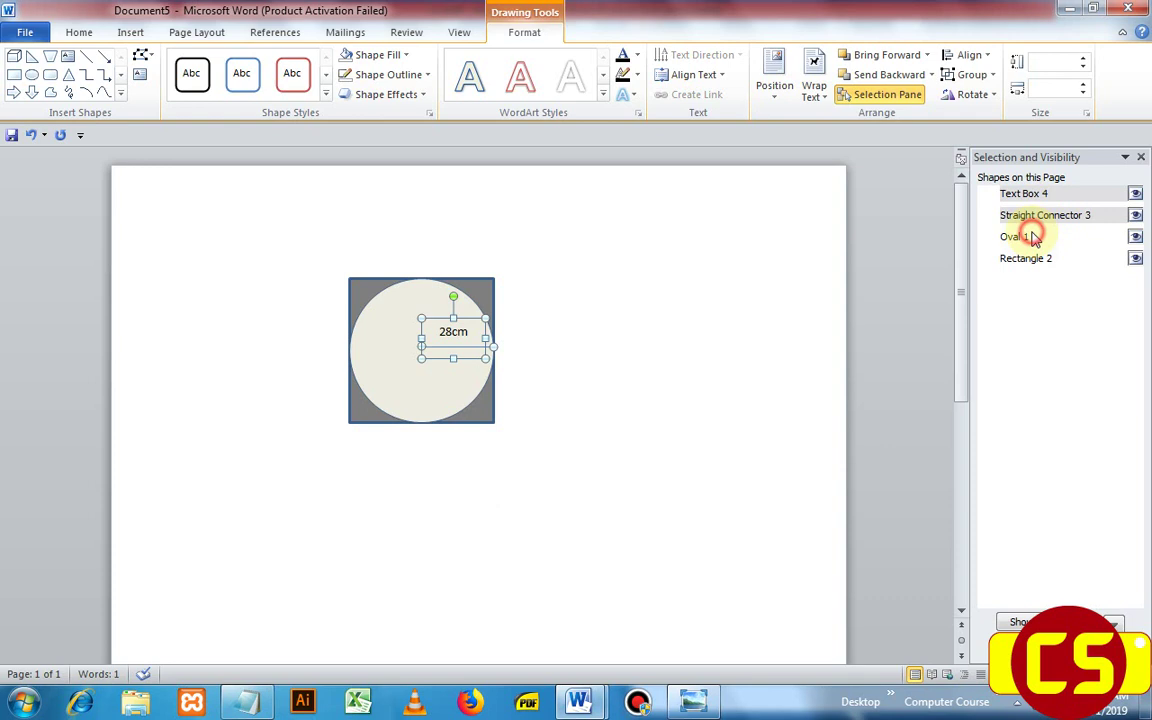
pyautogui.keyDown('ctrl'); pyautogui.click(1033, 236); pyautogui.keyUp('ctrl')
pyautogui.keyDown('ctrl'); pyautogui.click(1031, 257); pyautogui.keyUp('ctrl')
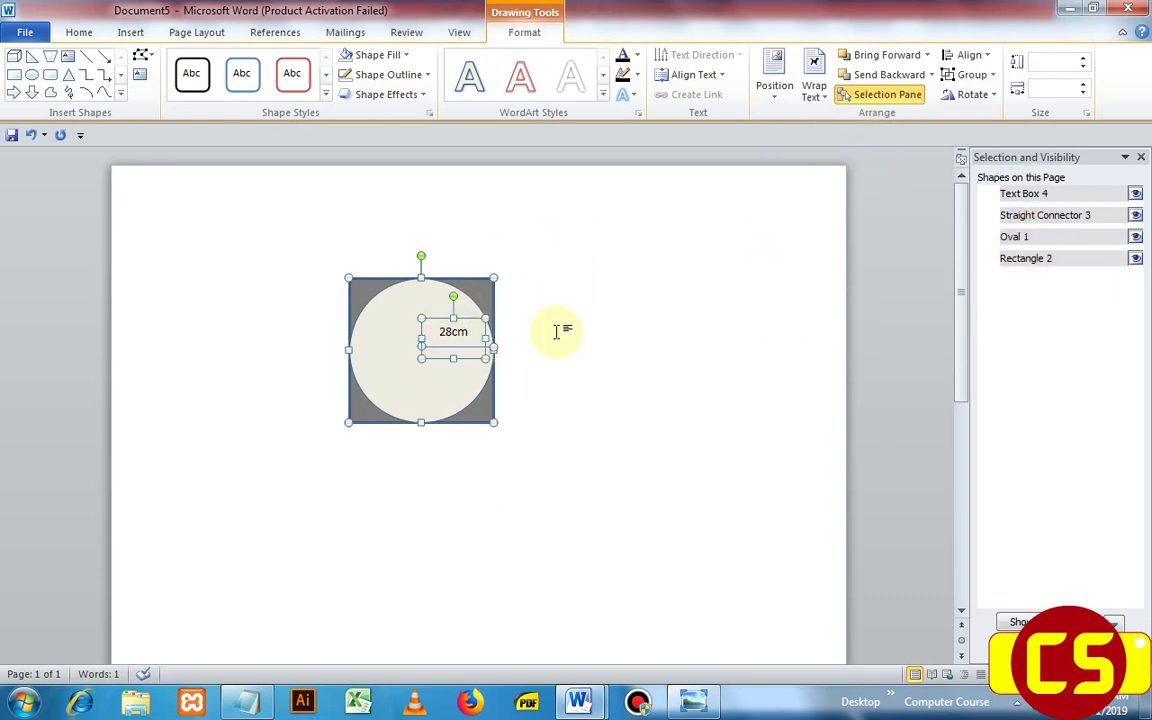
pyautogui.click(978, 76)
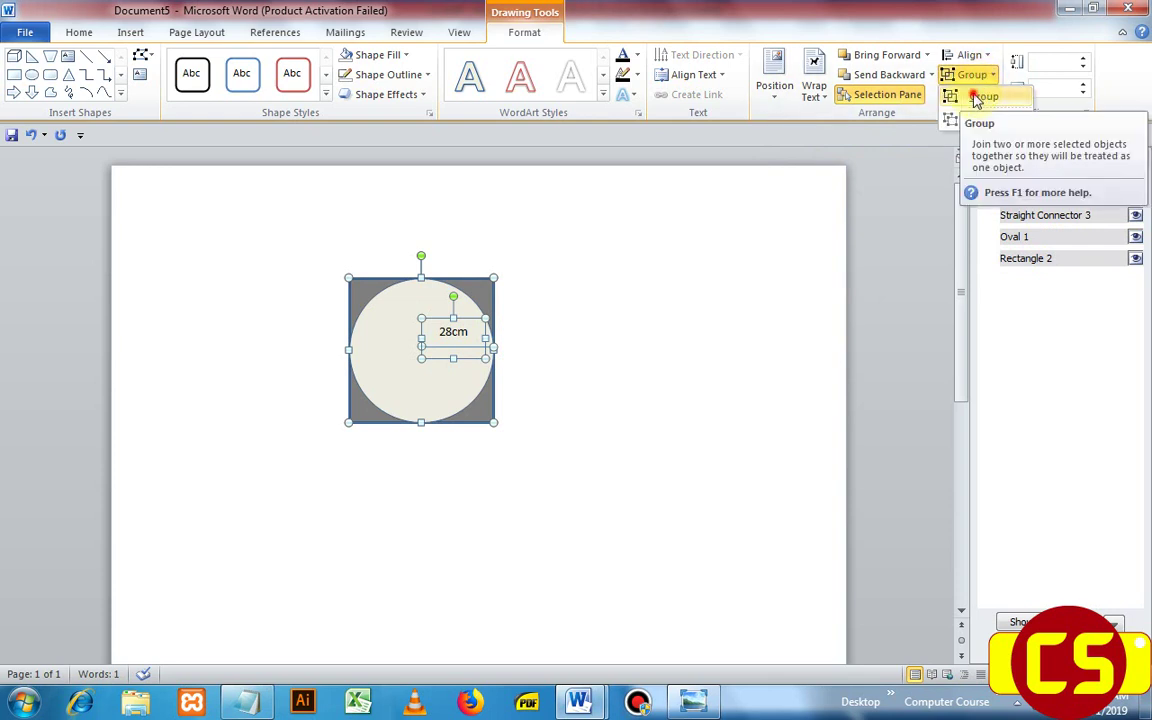
pyautogui.click(978, 97)
# Step: Try to move the grouped figure around the page, and undo the circle's separate moves inside the group
pyautogui.click(392, 283)
pyautogui.moveTo(480, 373); pyautogui.dragTo(647, 283)
pyautogui.doubleClick(345, 466)
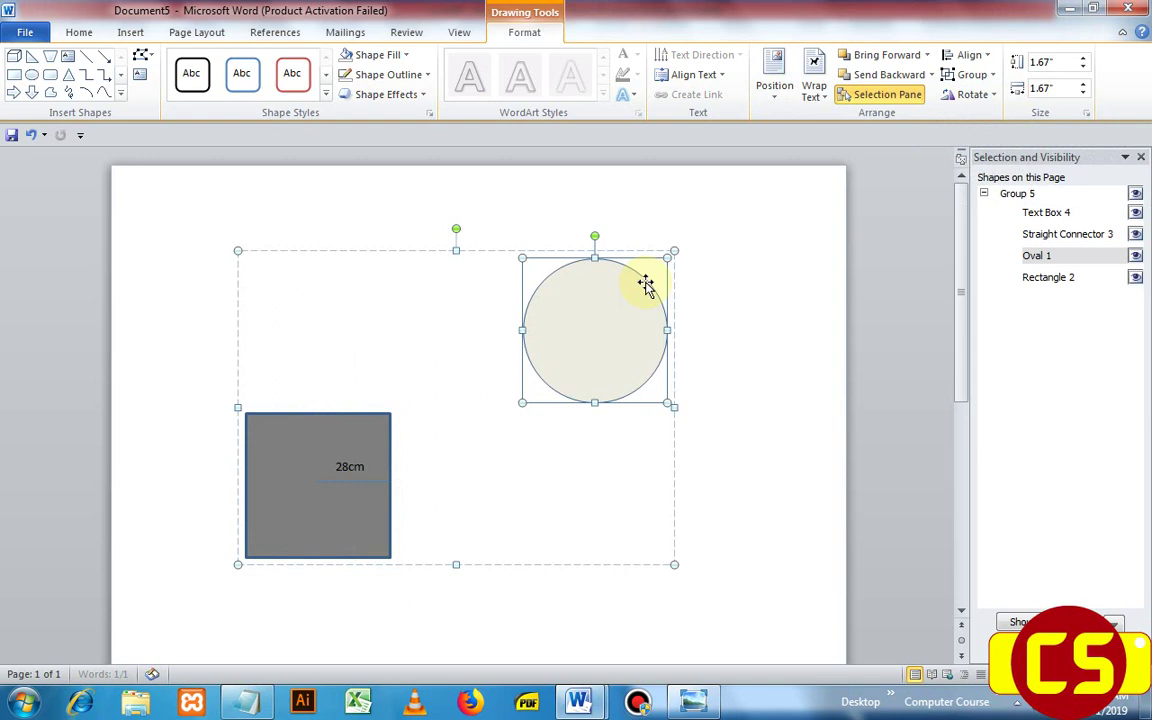
pyautogui.hotkey('ctrl', 'z')
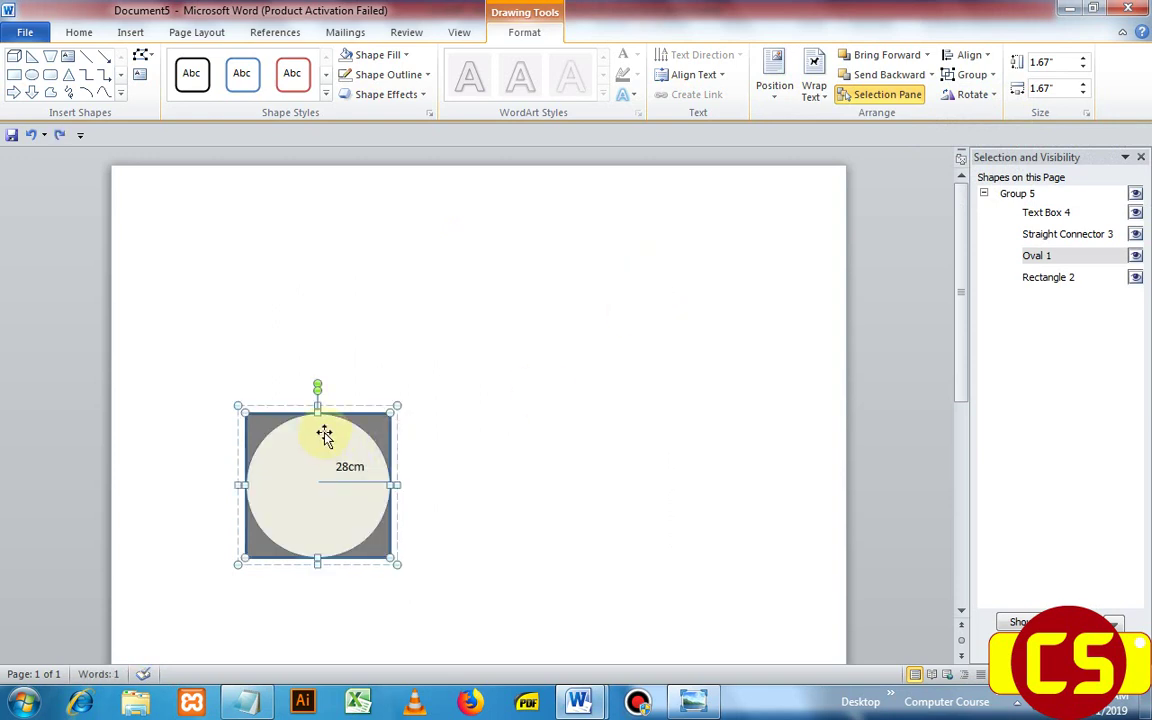
pyautogui.moveTo(316, 427); pyautogui.dragTo(335, 452)
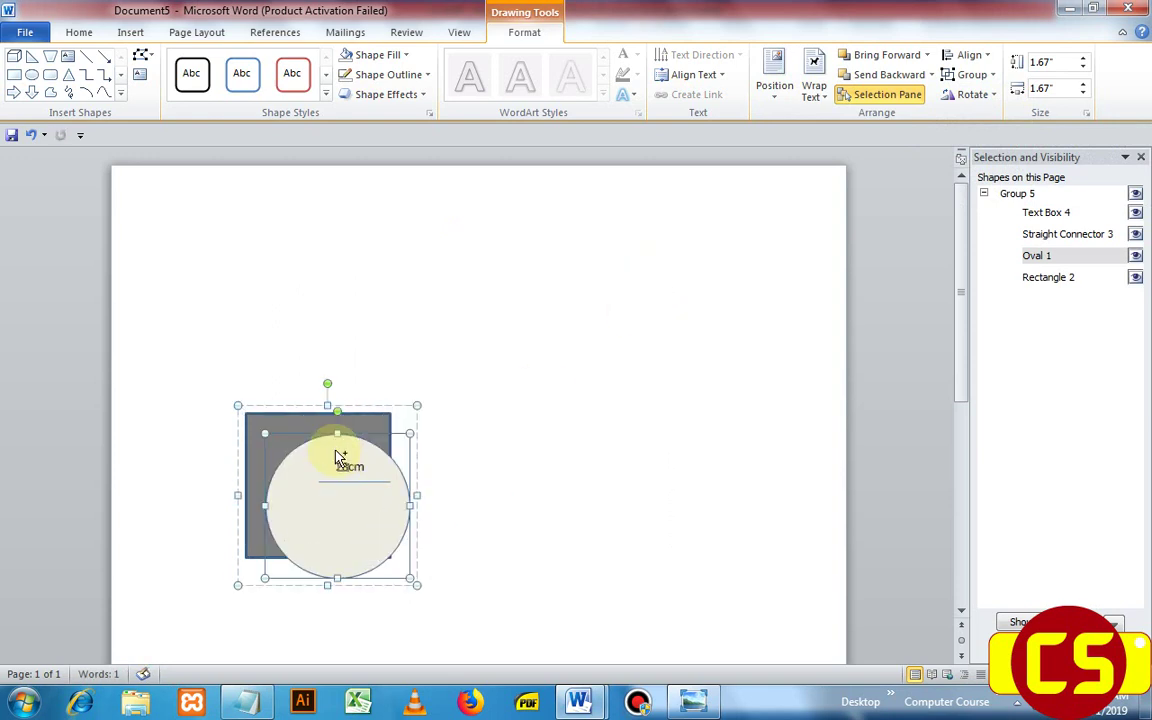
pyautogui.hotkey('ctrl', 'z')
pyautogui.click(473, 297)
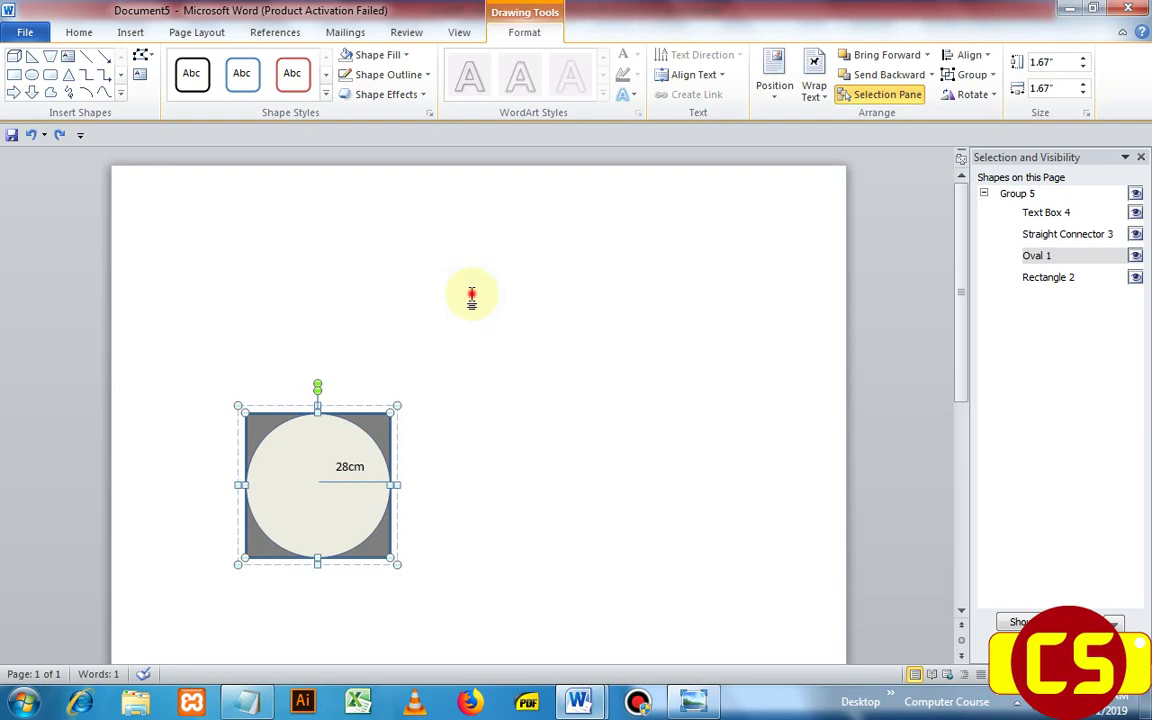
# Step: Move the whole circle-and-square group to the upper-left corner of the page
pyautogui.click(250, 448)
pyautogui.moveTo(275, 443)
pyautogui.mouseDown()
pyautogui.moveTo(478, 296)
pyautogui.moveTo(186, 222)
pyautogui.mouseUp()
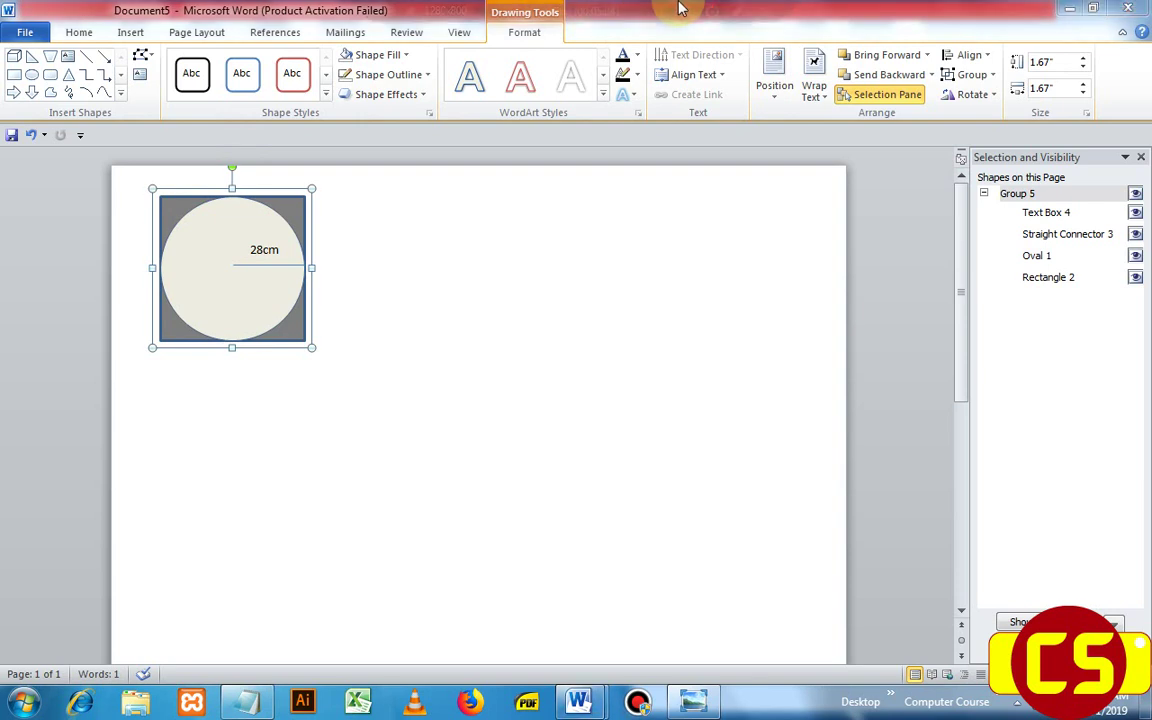
pyautogui.moveTo(670, 10)
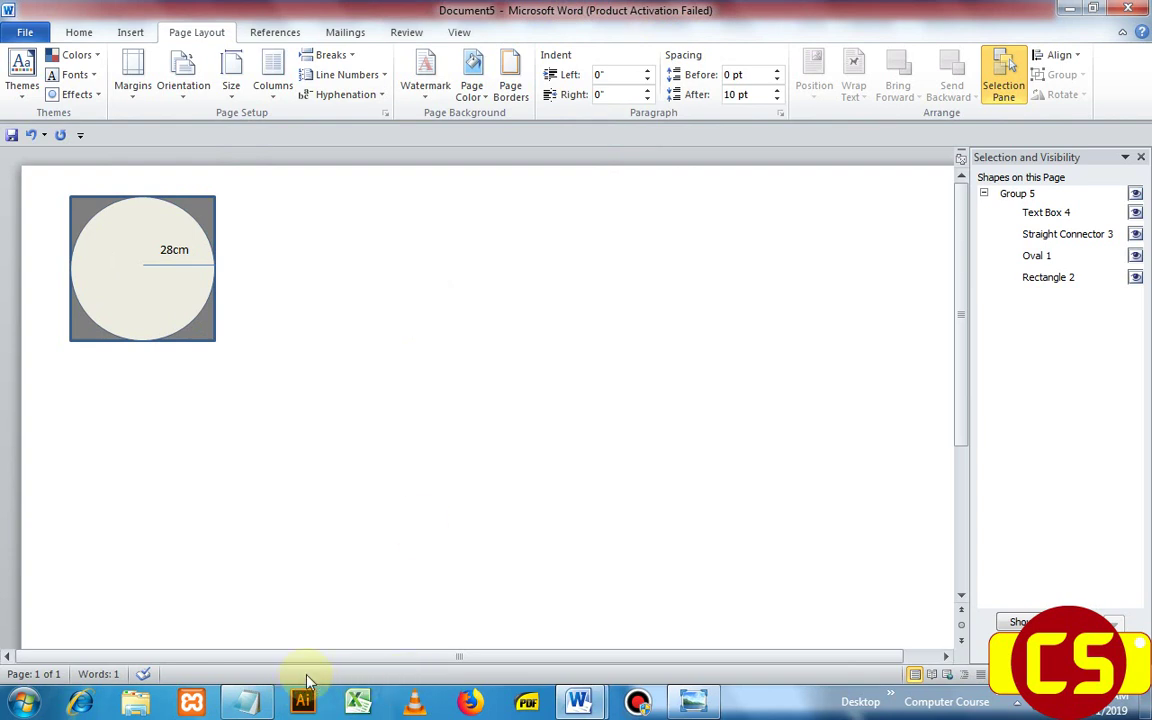
# Step: Check the reference document's shapes and draw an isosceles triangle about 1.97" high and 2.02" wide beside the circle figure
pyautogui.moveTo(588, 704)
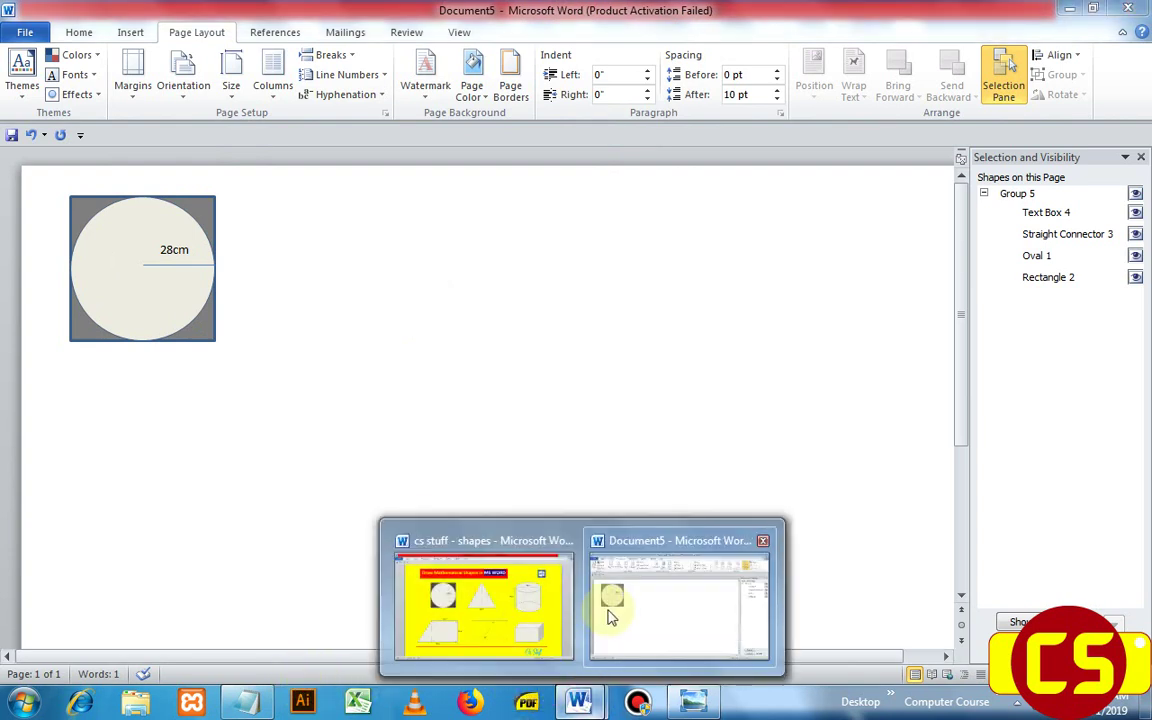
pyautogui.moveTo(515, 612)
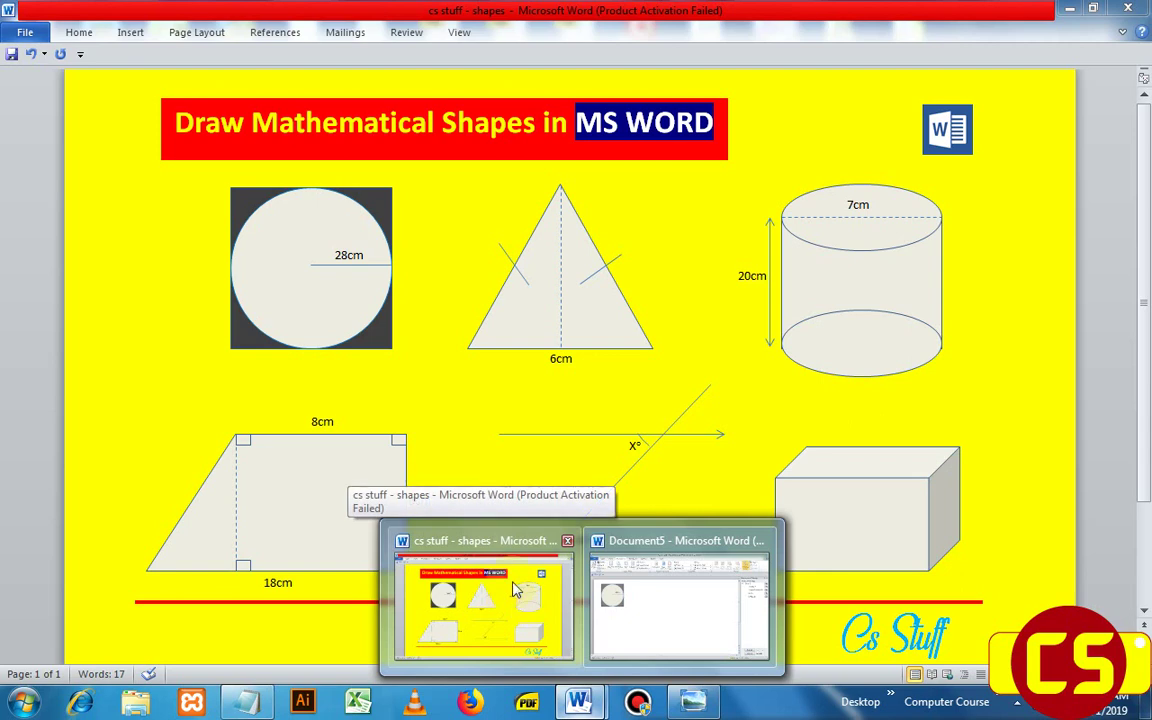
pyautogui.click(680, 605)
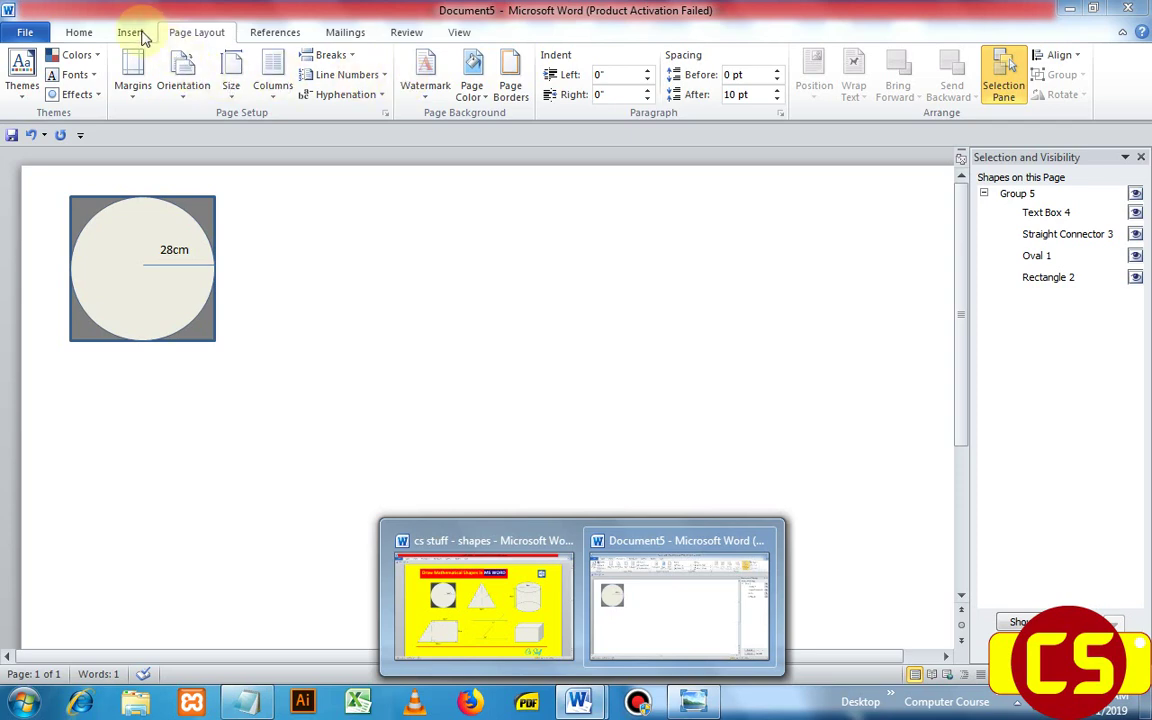
pyautogui.click(140, 34)
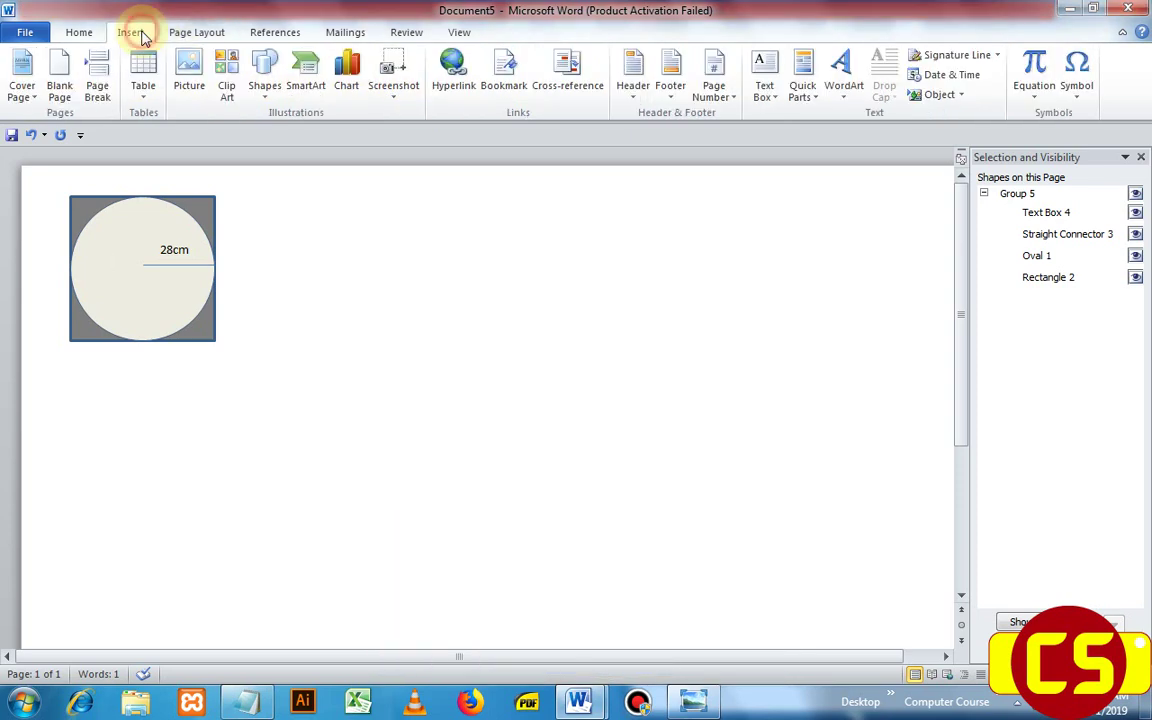
pyautogui.click(263, 66)
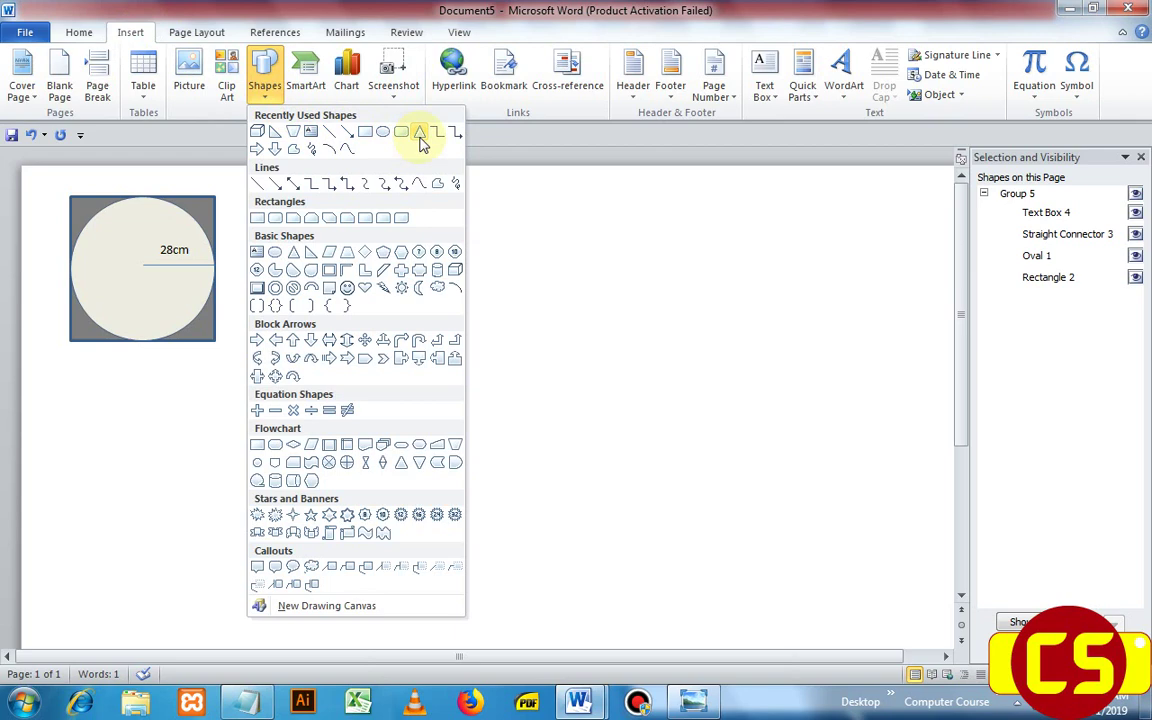
pyautogui.click(383, 132)
pyautogui.moveTo(343, 198)
pyautogui.mouseDown()
pyautogui.moveTo(465, 327)
pyautogui.moveTo(551, 370)
pyautogui.moveTo(530, 375)
pyautogui.moveTo(401, 311)
pyautogui.moveTo(400, 321)
pyautogui.mouseUp()
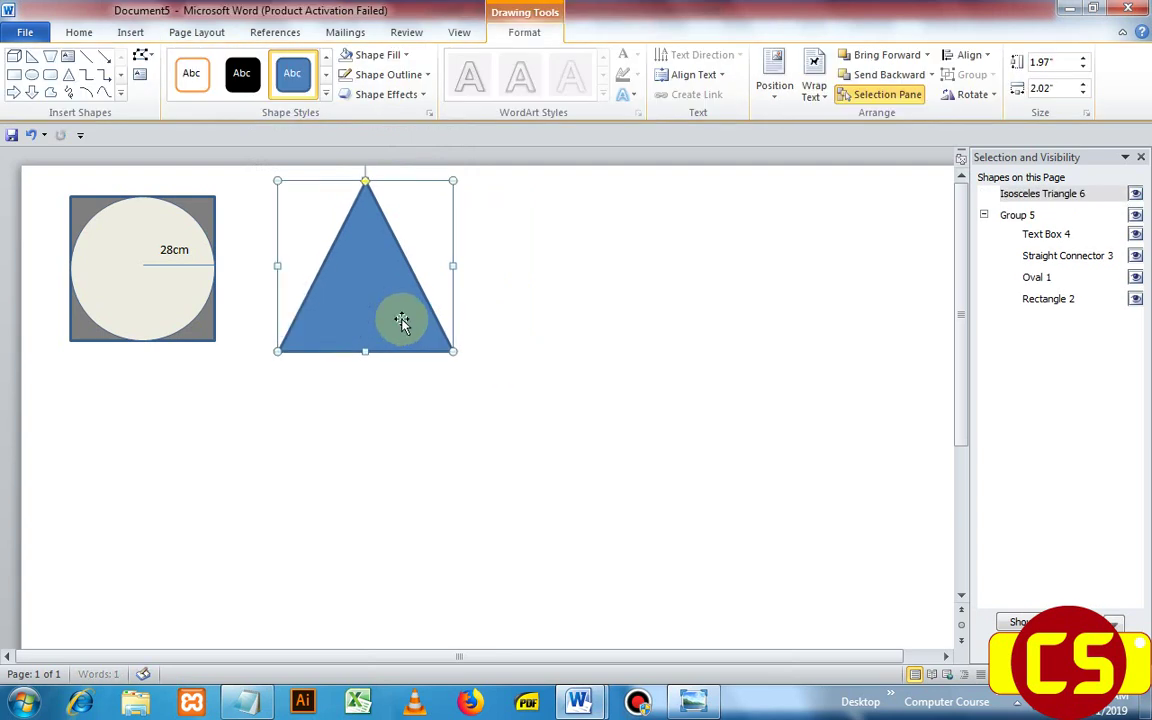
# Step: Fill the isosceles triangle with the light beige theme colour used for the circle and set its outline weight to 1 pt
pyautogui.click(403, 55)
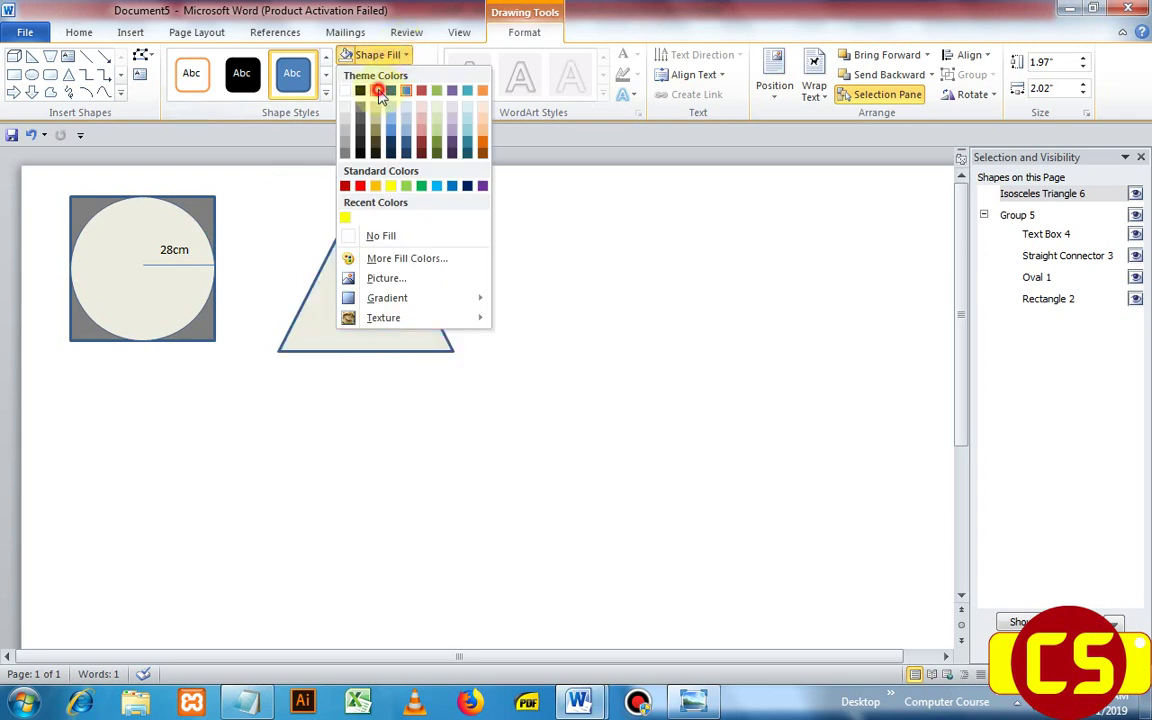
pyautogui.click(375, 90)
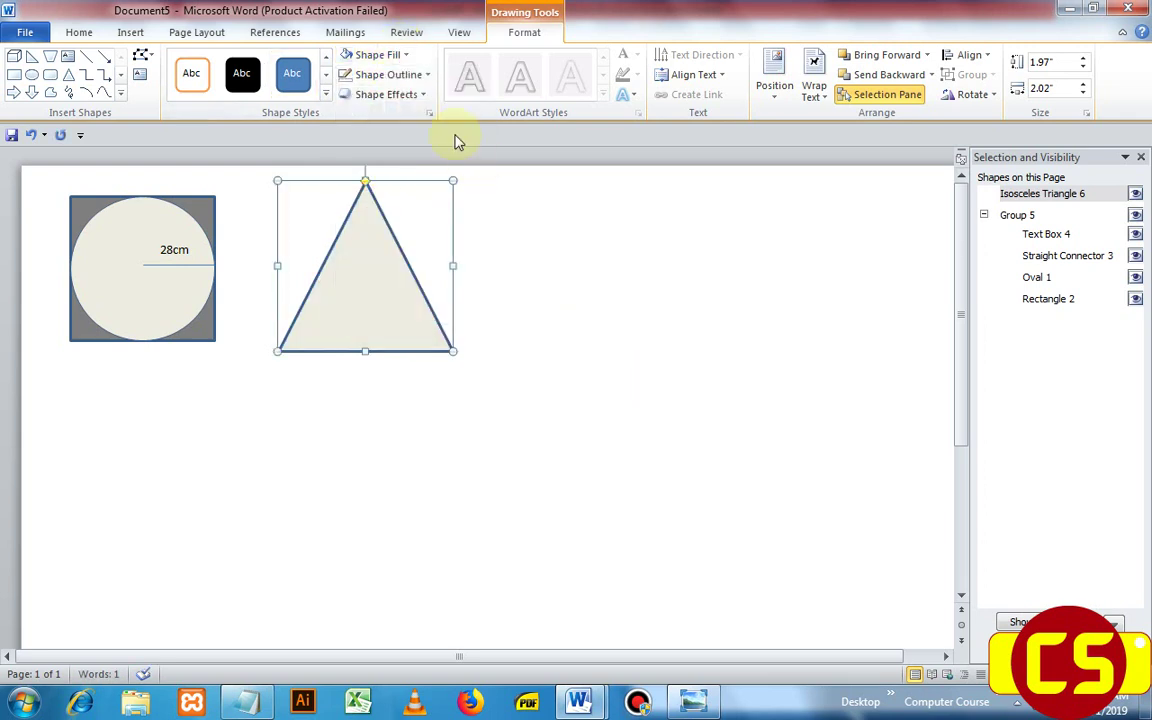
pyautogui.click(426, 75)
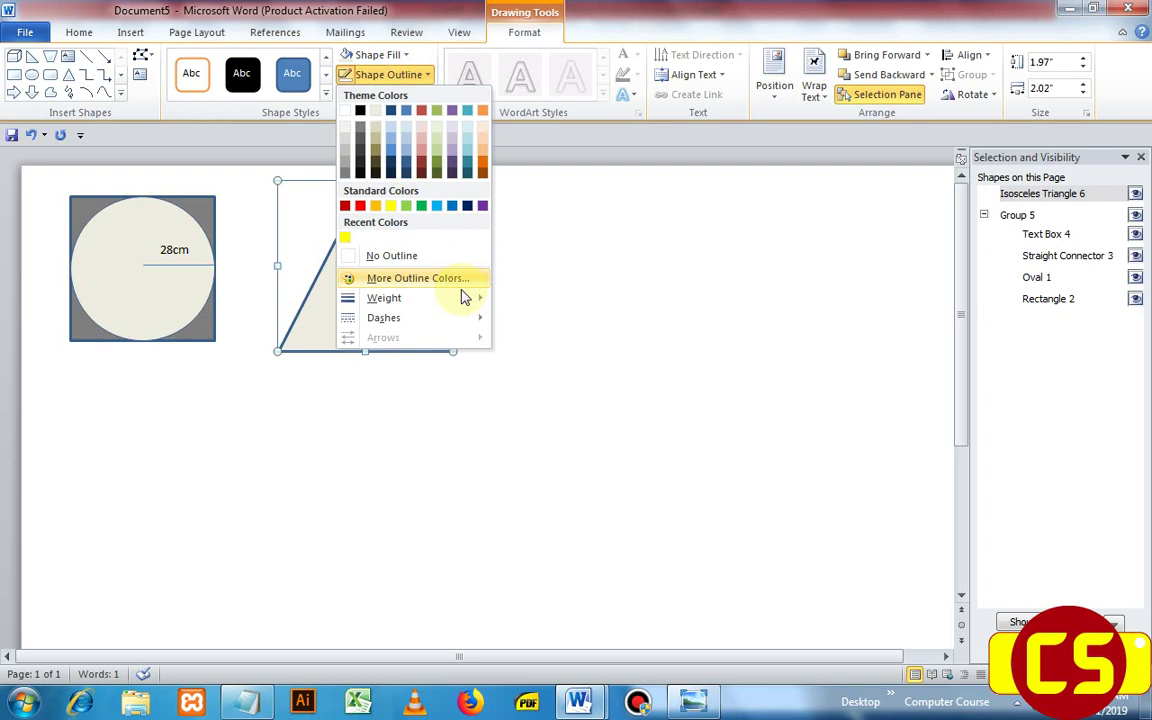
pyautogui.moveTo(465, 297)
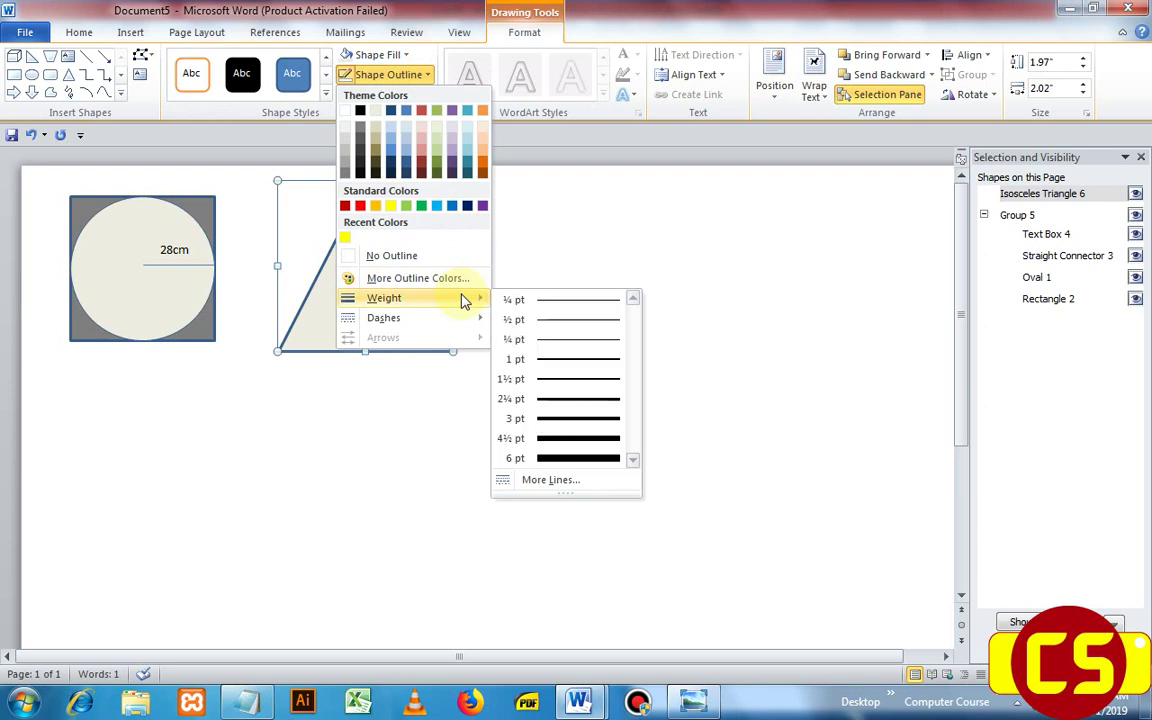
pyautogui.click(576, 362)
pyautogui.click(710, 457)
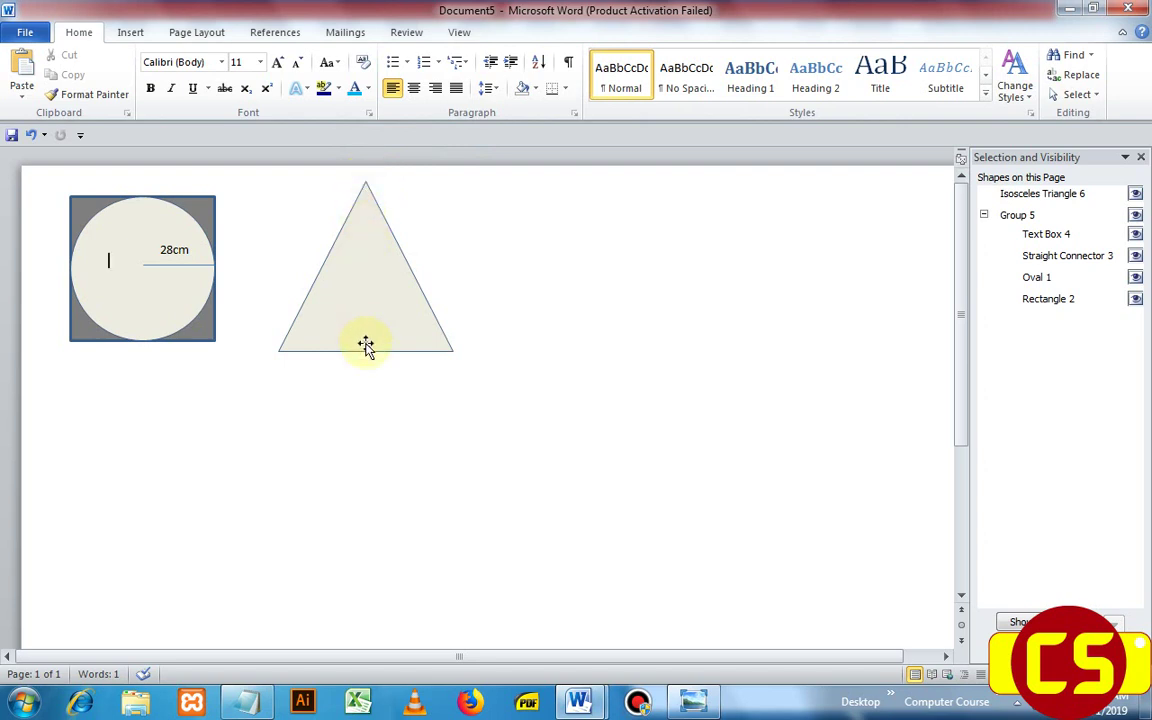
# Step: Draw a vertical straight line about 1.97" long from the triangle's apex to the middle of its base
pyautogui.click(131, 38)
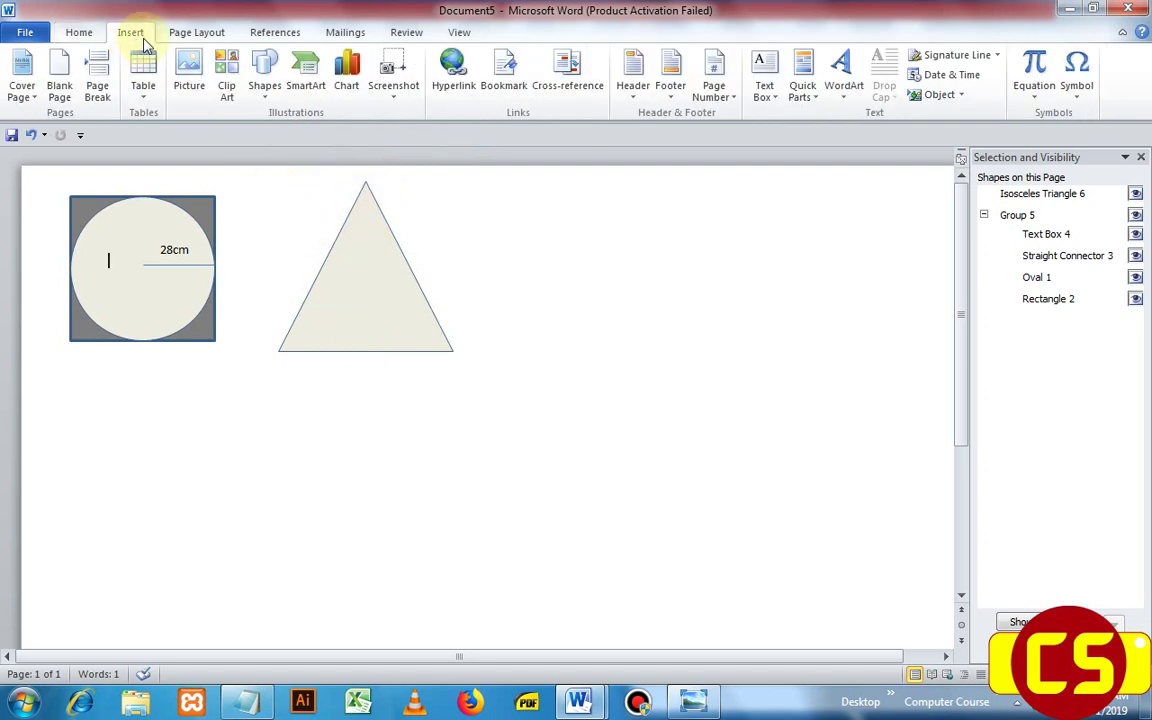
pyautogui.click(262, 90)
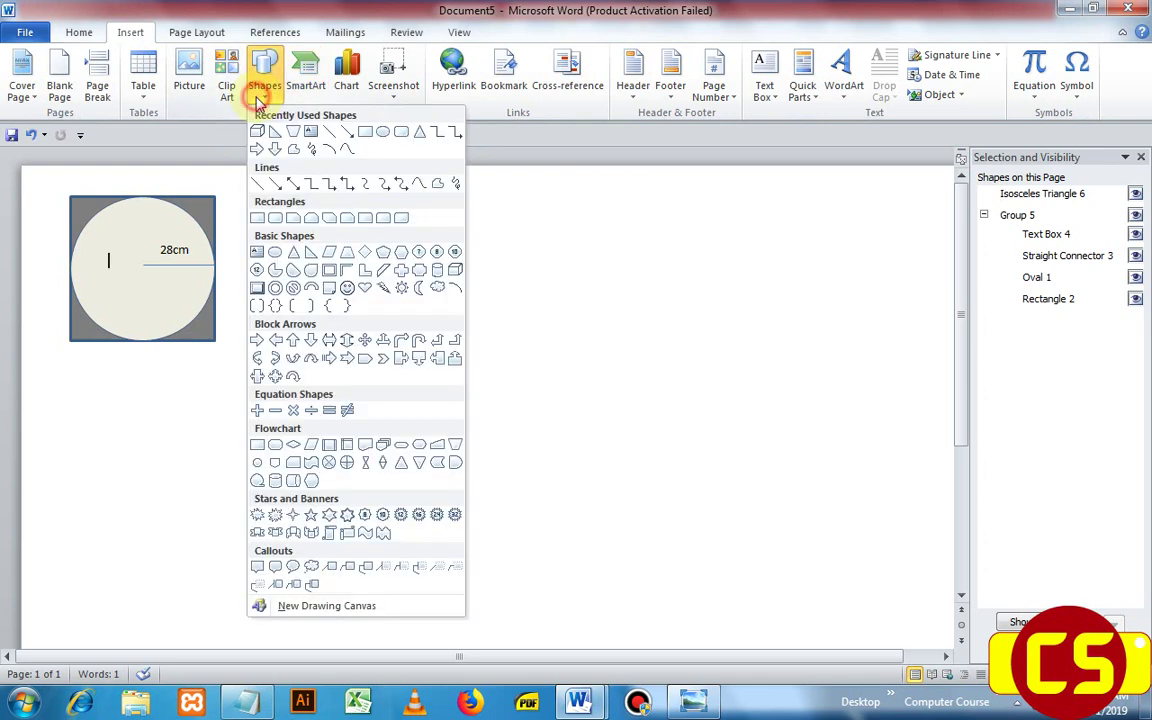
pyautogui.click(328, 134)
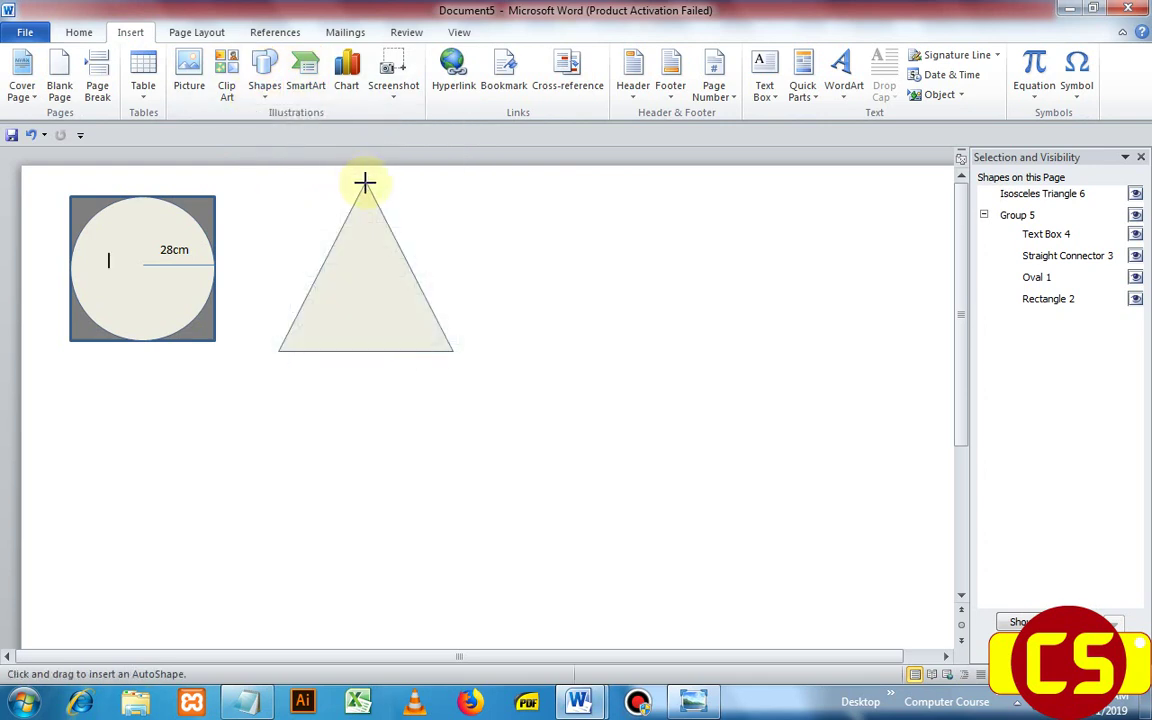
pyautogui.moveTo(364, 182); pyautogui.dragTo(364, 182)
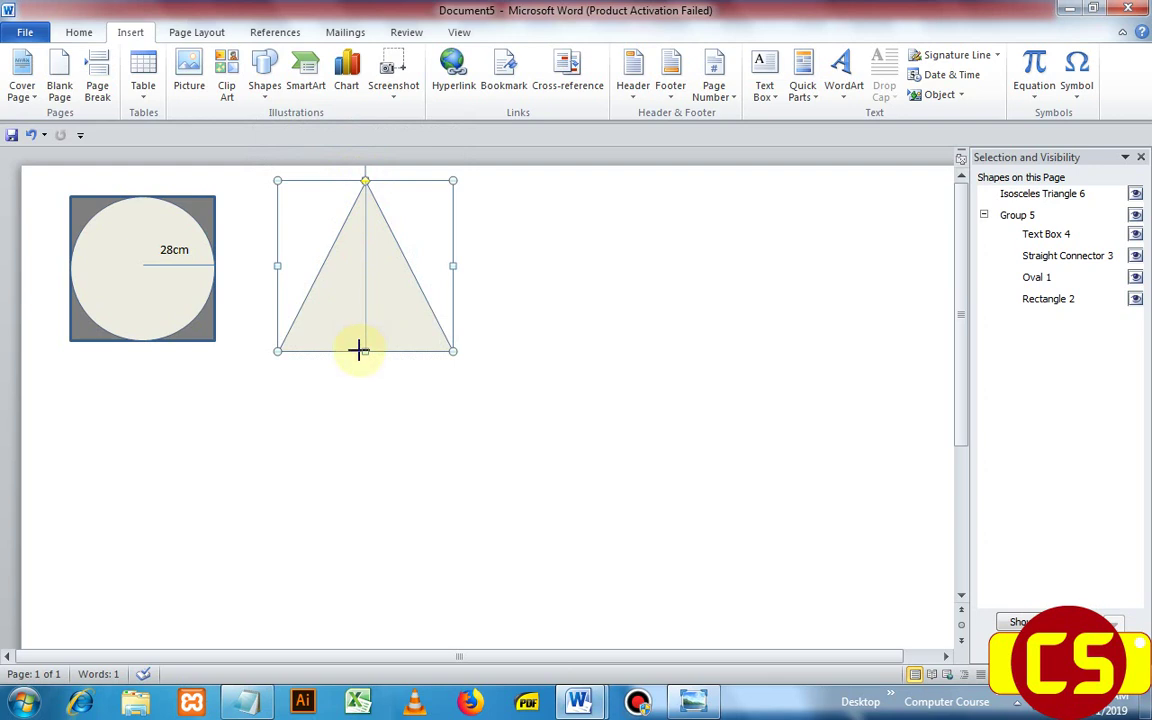
pyautogui.moveTo(359, 350); pyautogui.dragTo(362, 351)
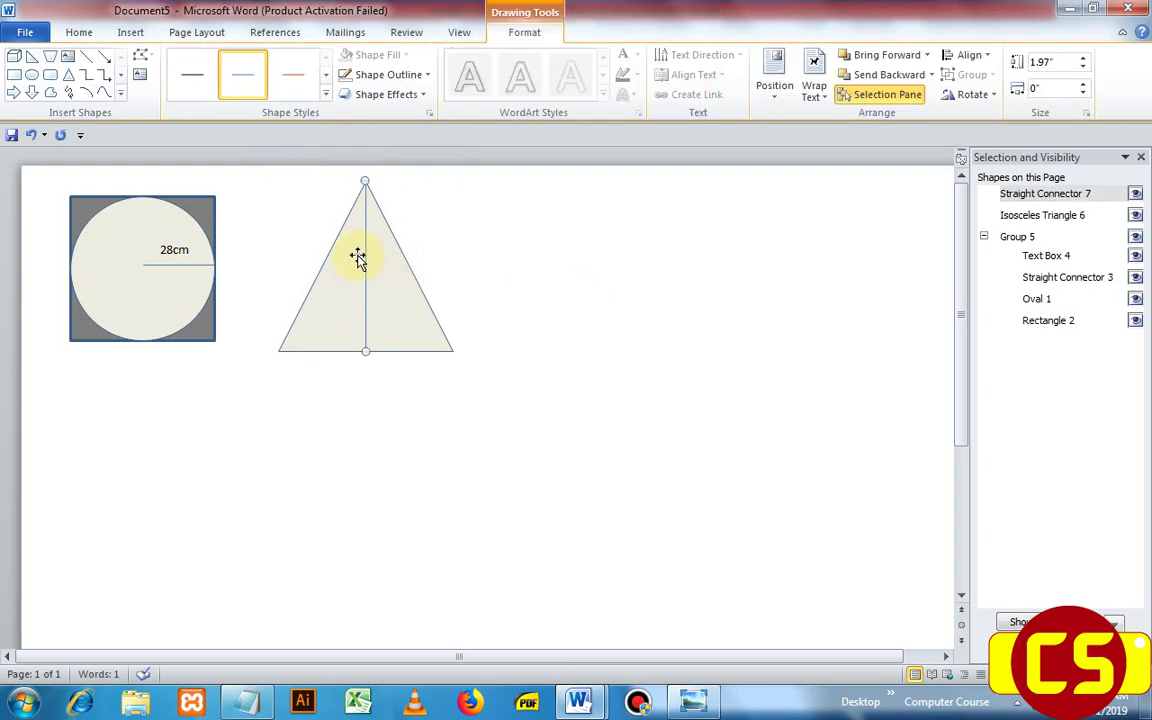
# Step: Change the triangle's vertical height line to a dashed line style
pyautogui.click(431, 115)
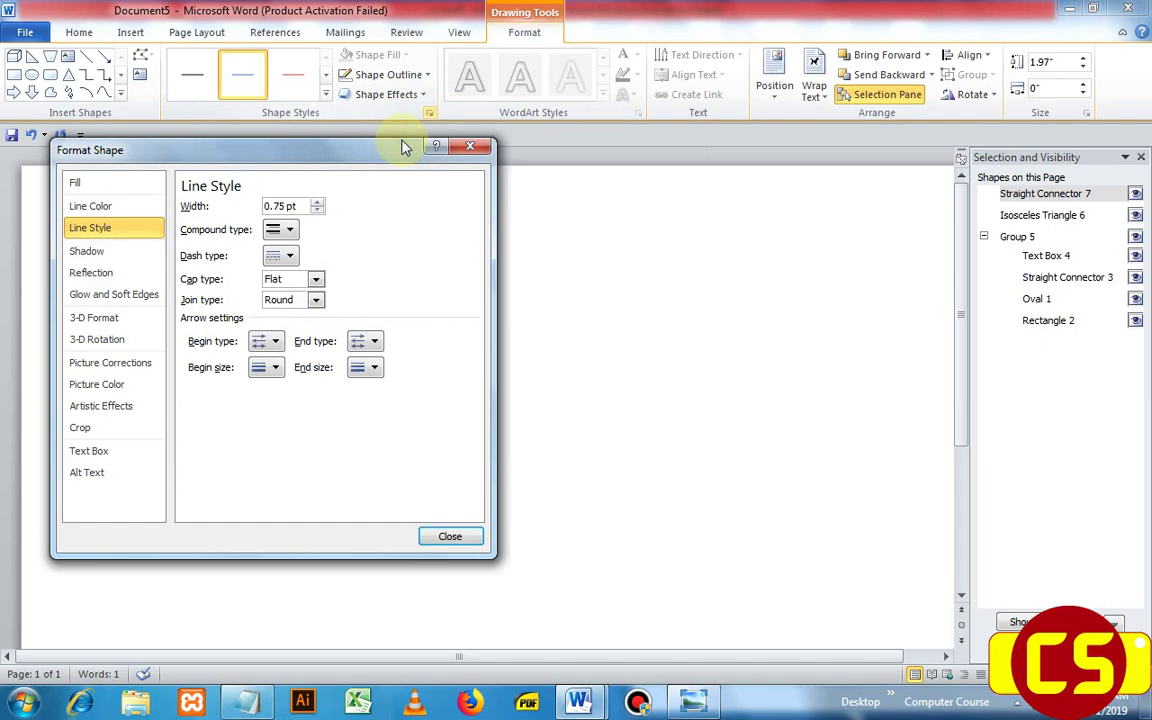
pyautogui.moveTo(335, 157); pyautogui.dragTo(790, 183)
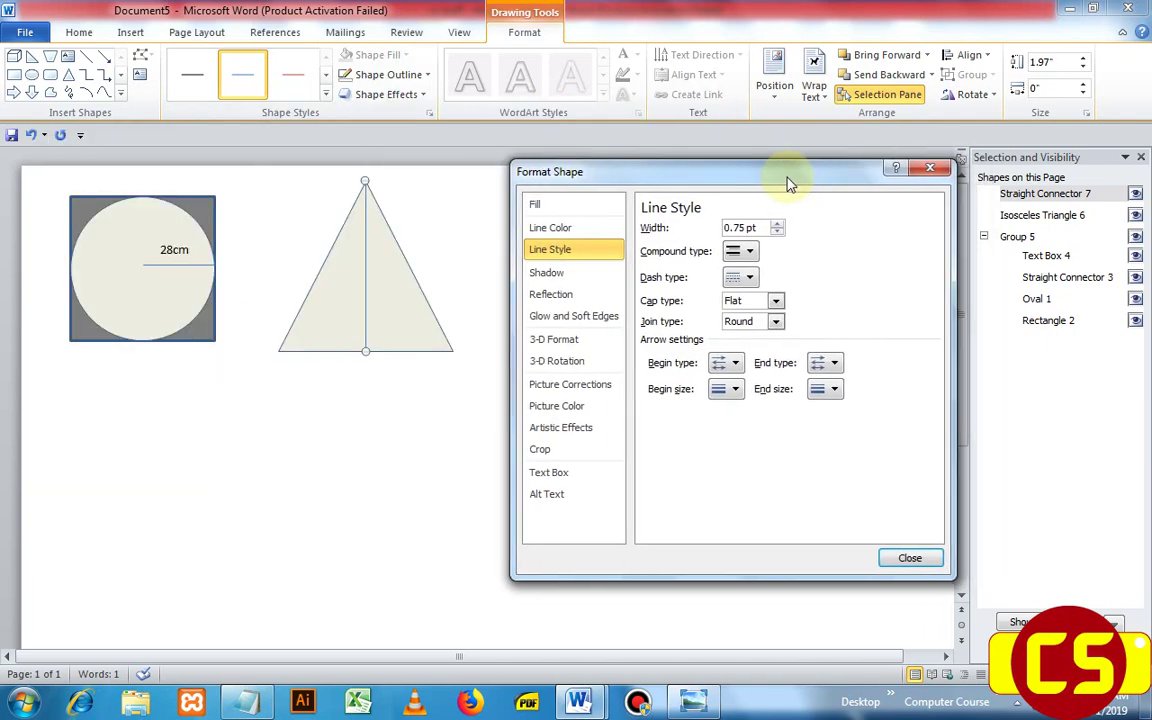
pyautogui.click(743, 279)
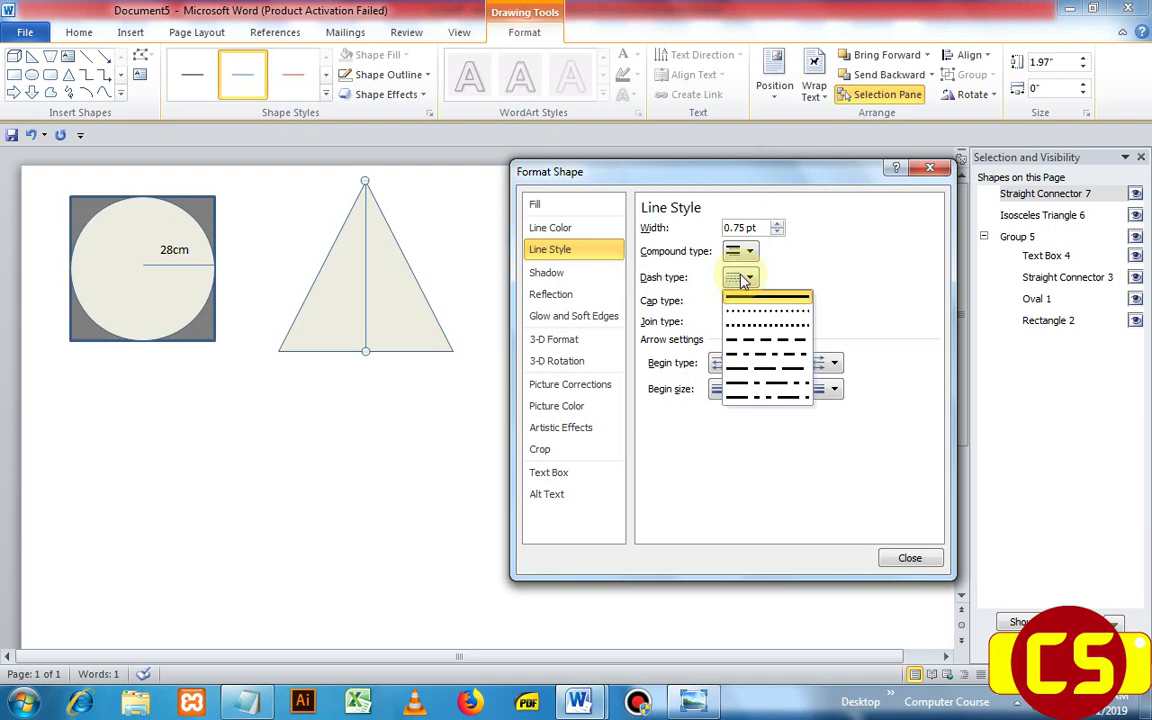
pyautogui.click(757, 343)
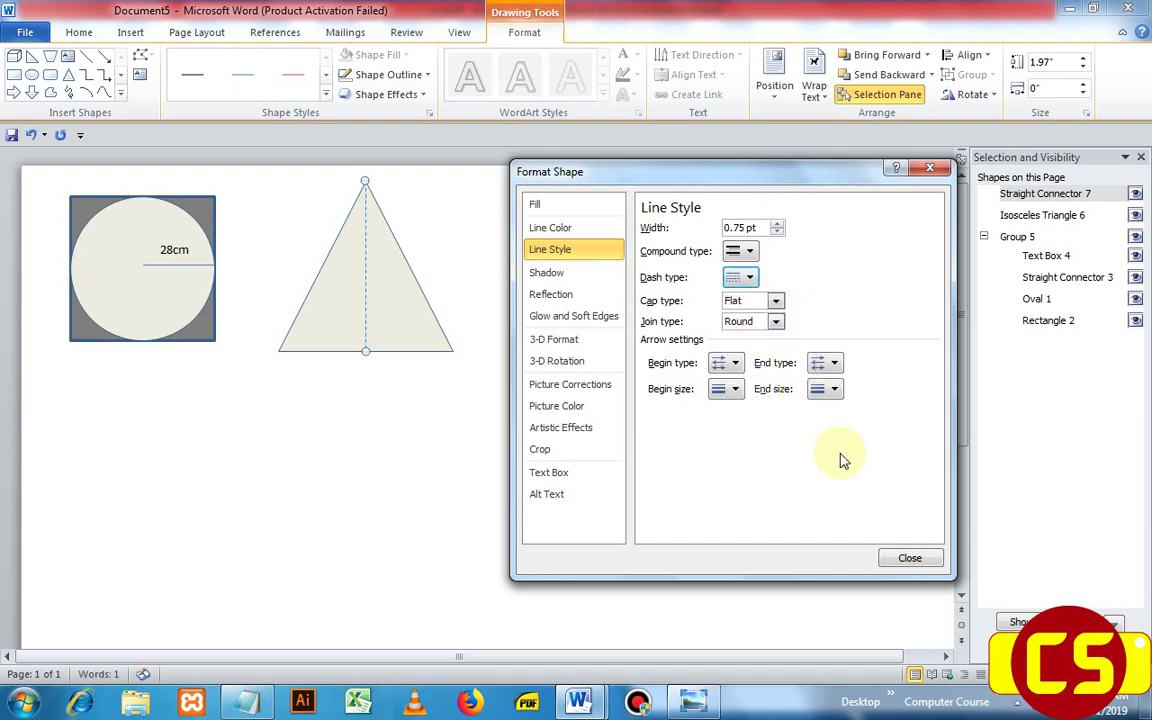
pyautogui.click(902, 560)
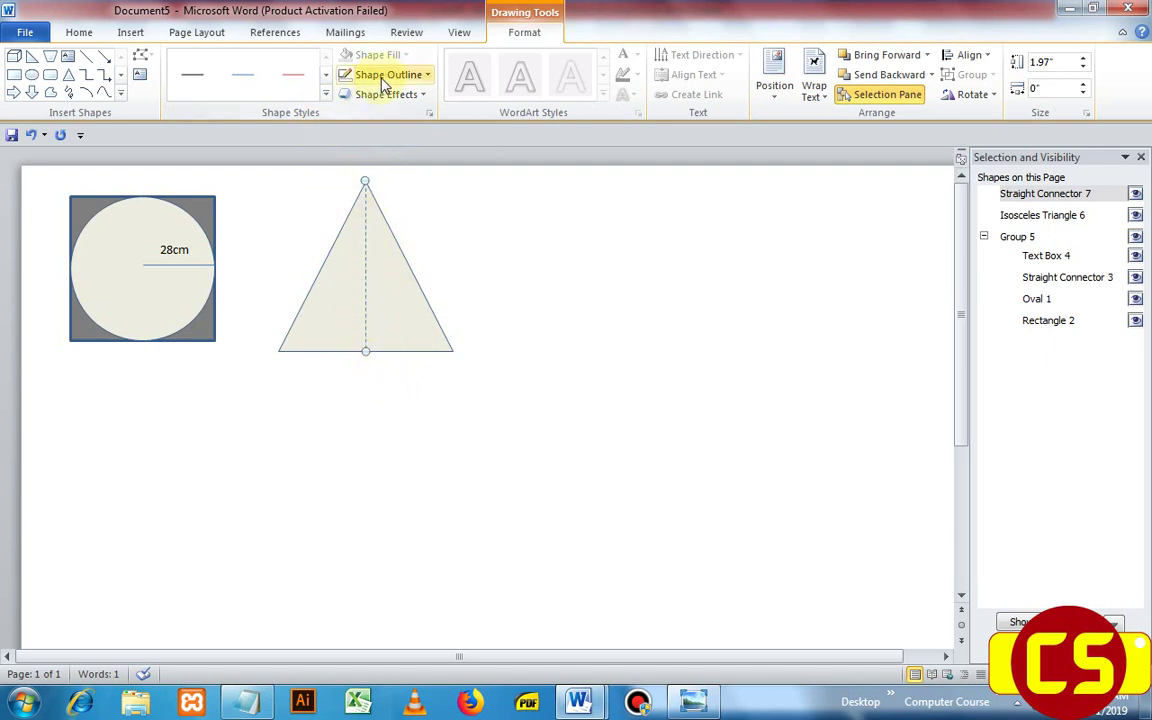
pyautogui.moveTo(400, 12)
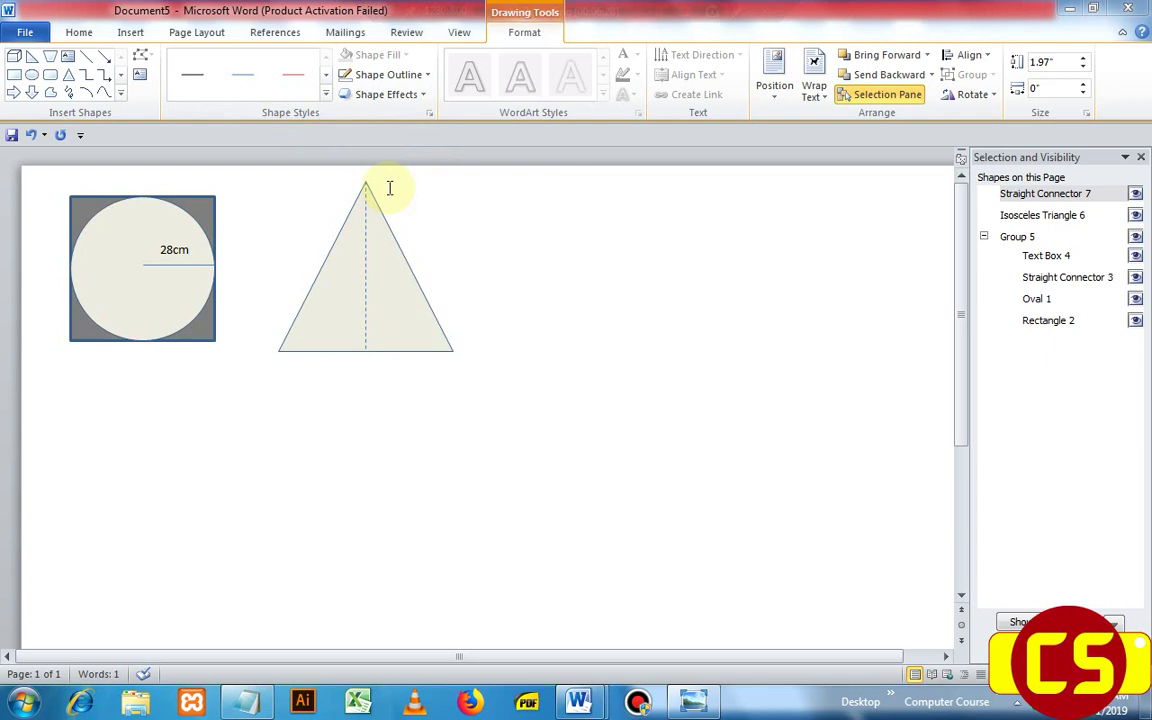
pyautogui.click(367, 224)
pyautogui.click(365, 226)
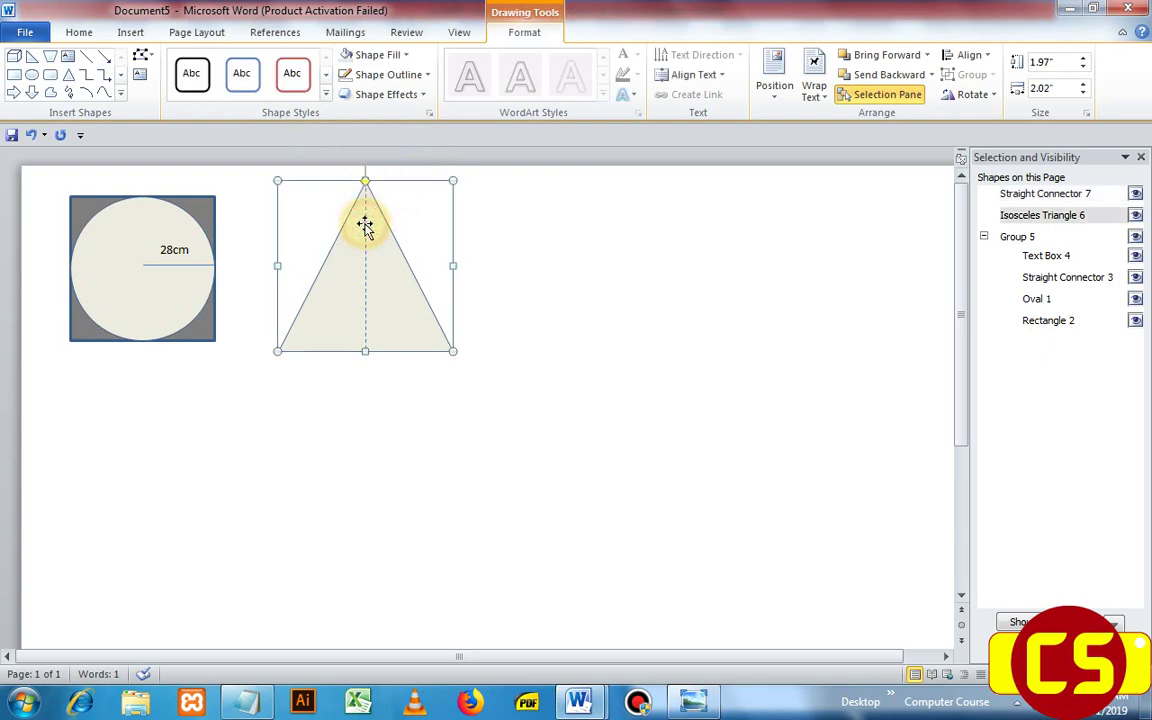
# Step: Draw a short diagonal tick line about 0.4" high and 0.46" wide across the triangle's right side
pyautogui.click(124, 33)
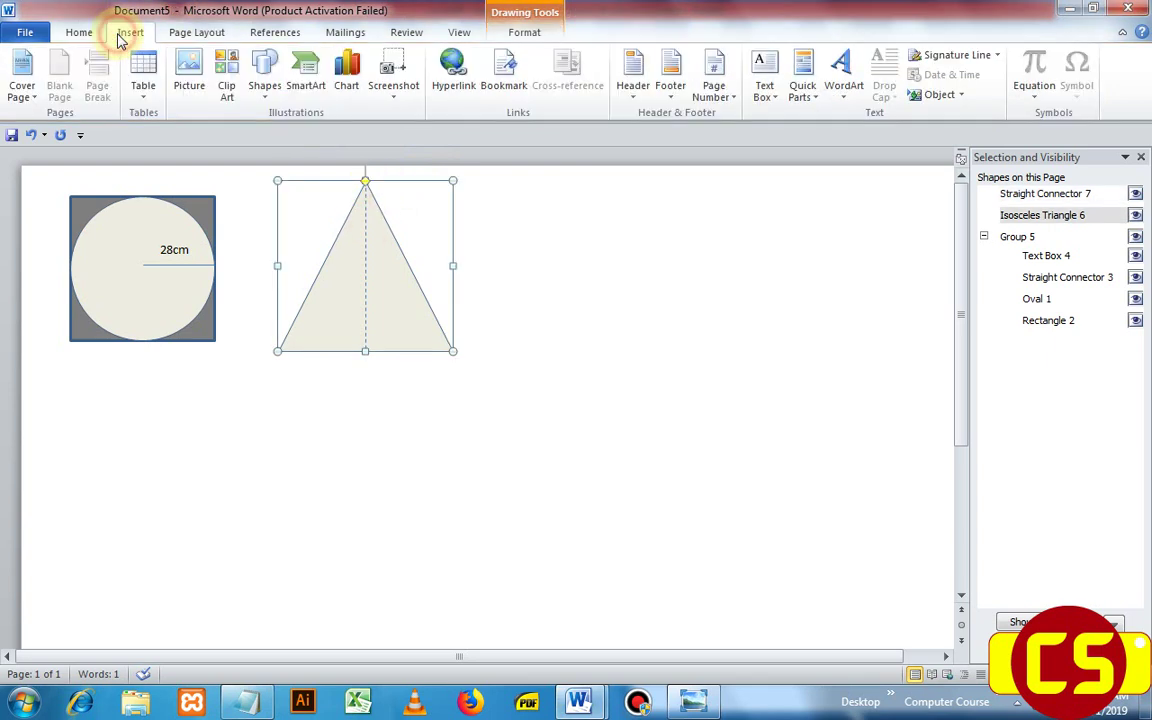
pyautogui.click(266, 92)
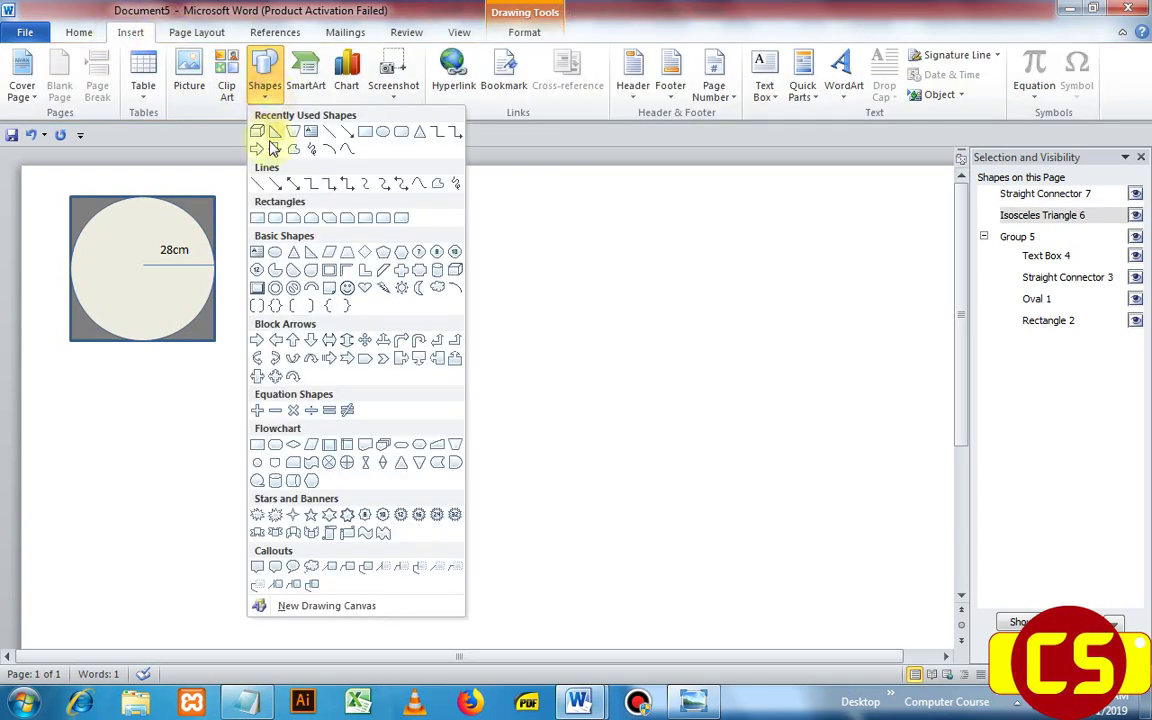
pyautogui.click(336, 140)
pyautogui.moveTo(424, 231); pyautogui.dragTo(382, 265)
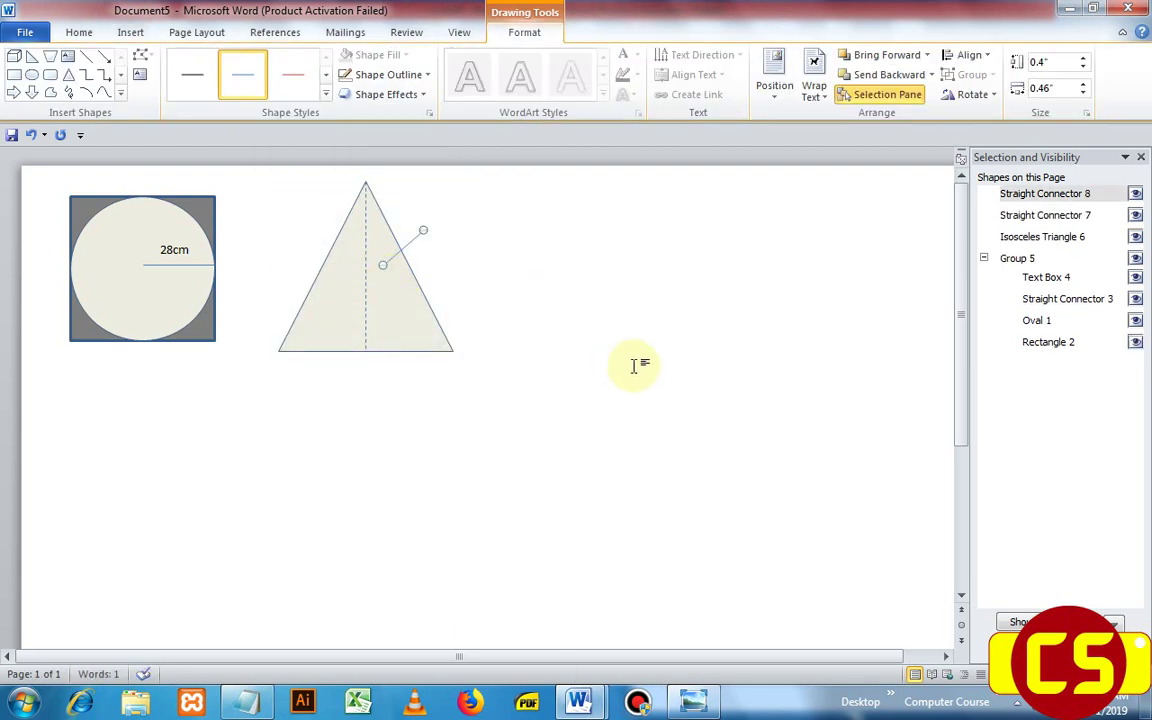
# Step: Duplicate the tick line, flip the copy vertically and place it across the triangle's left side
pyautogui.hotkey('ctrl', 'v')
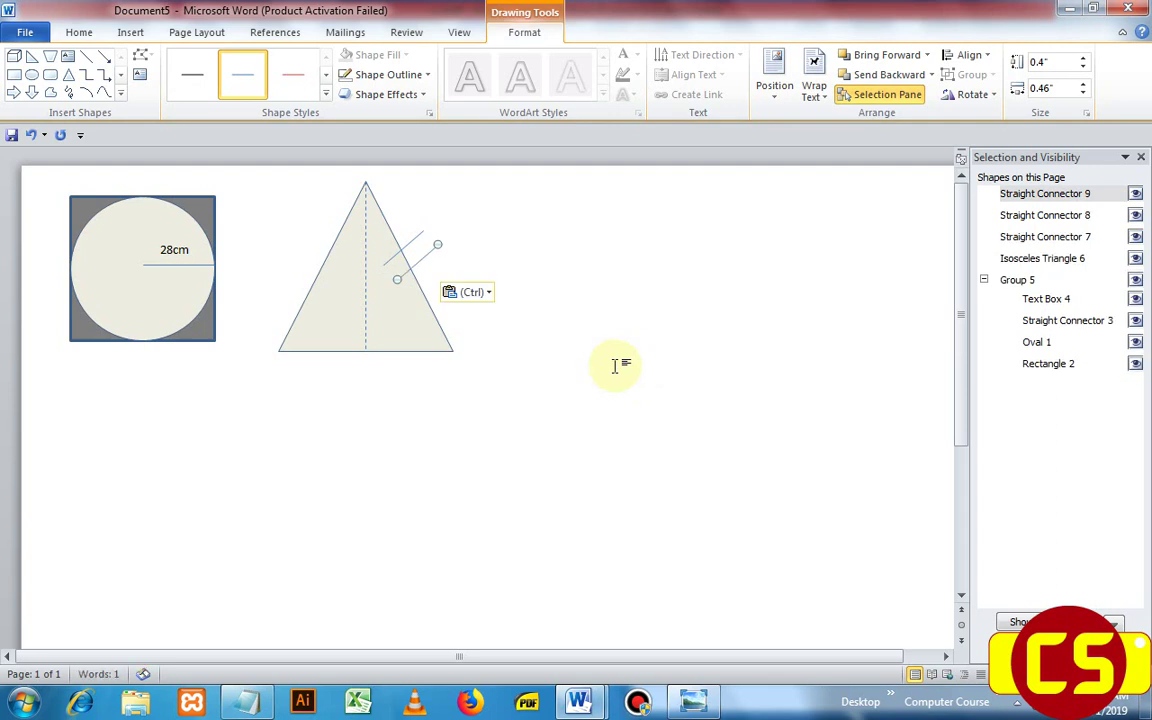
pyautogui.click(962, 94)
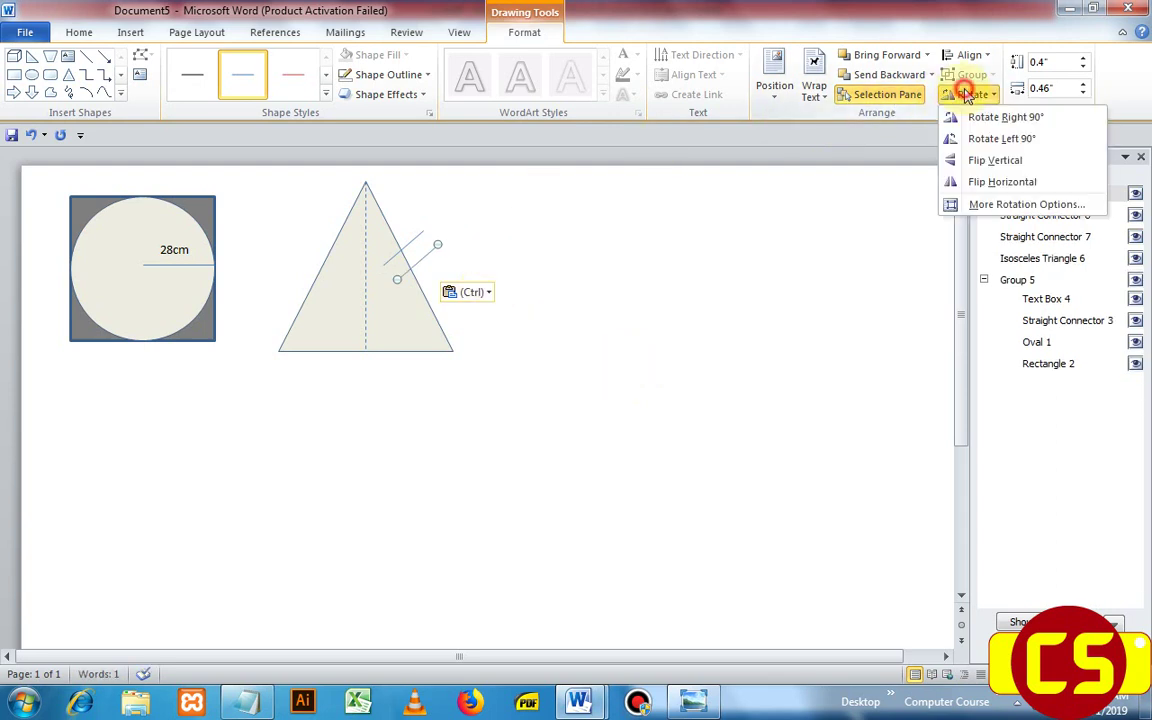
pyautogui.click(978, 163)
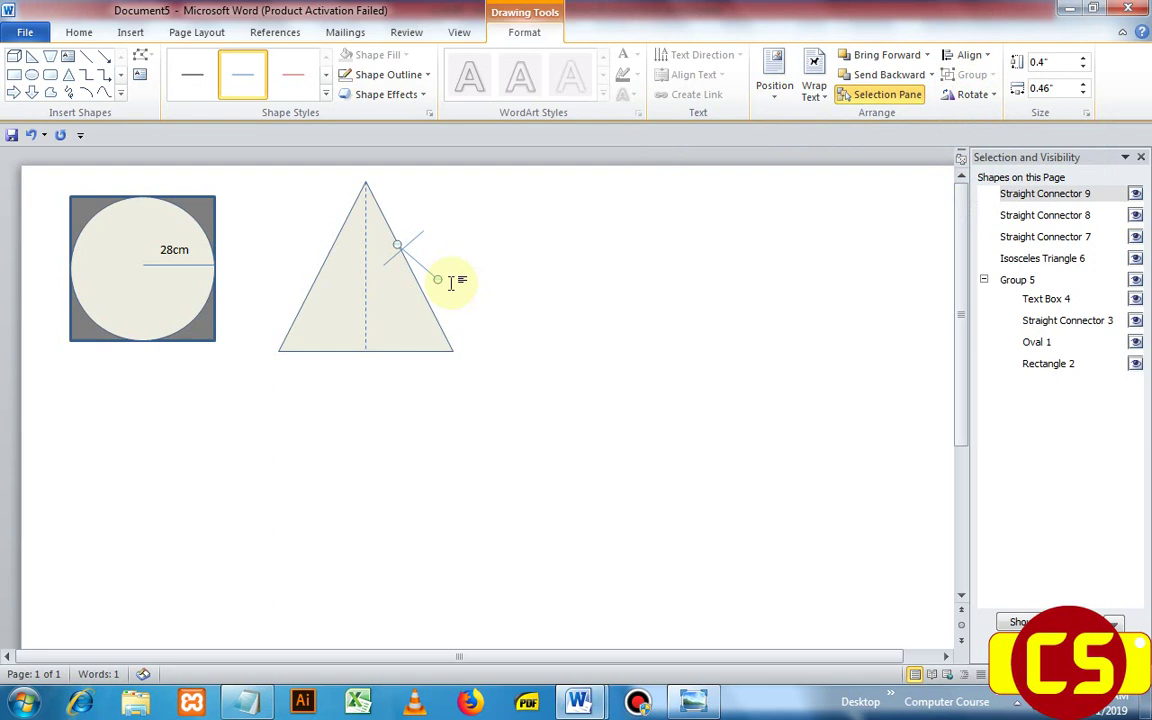
pyautogui.moveTo(427, 268); pyautogui.dragTo(343, 266)
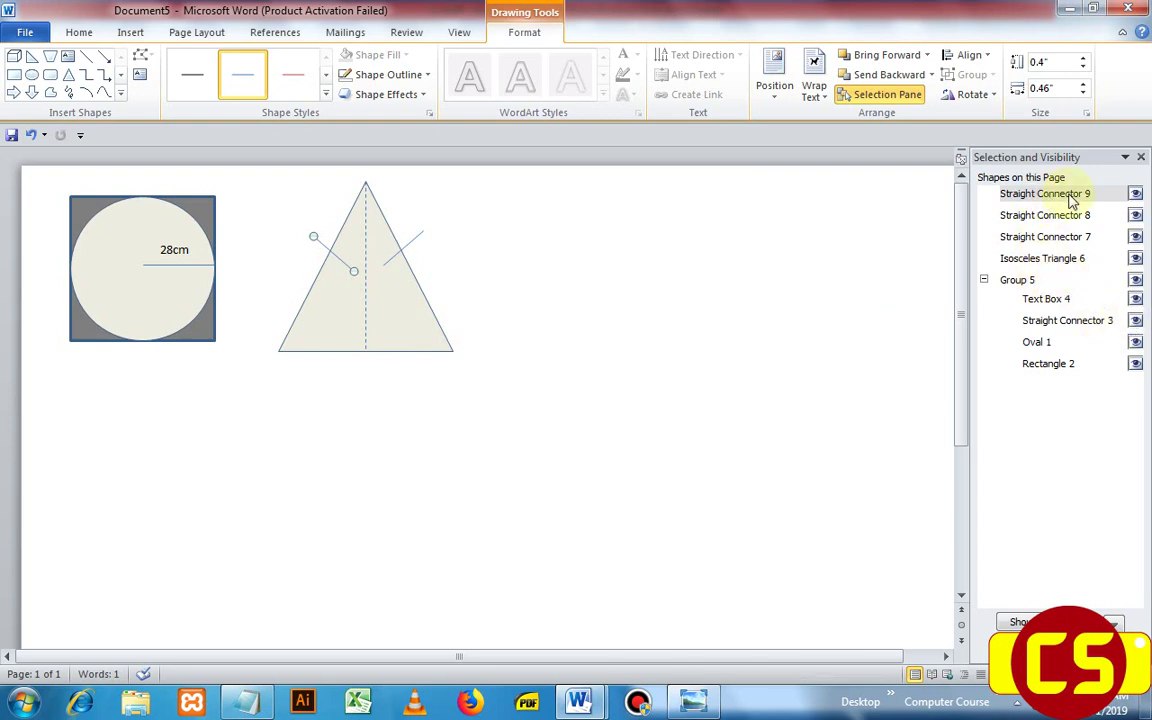
# Step: Group the two tick lines, the dashed height line and the isosceles triangle into one object using the Selection Pane
pyautogui.click(1070, 196)
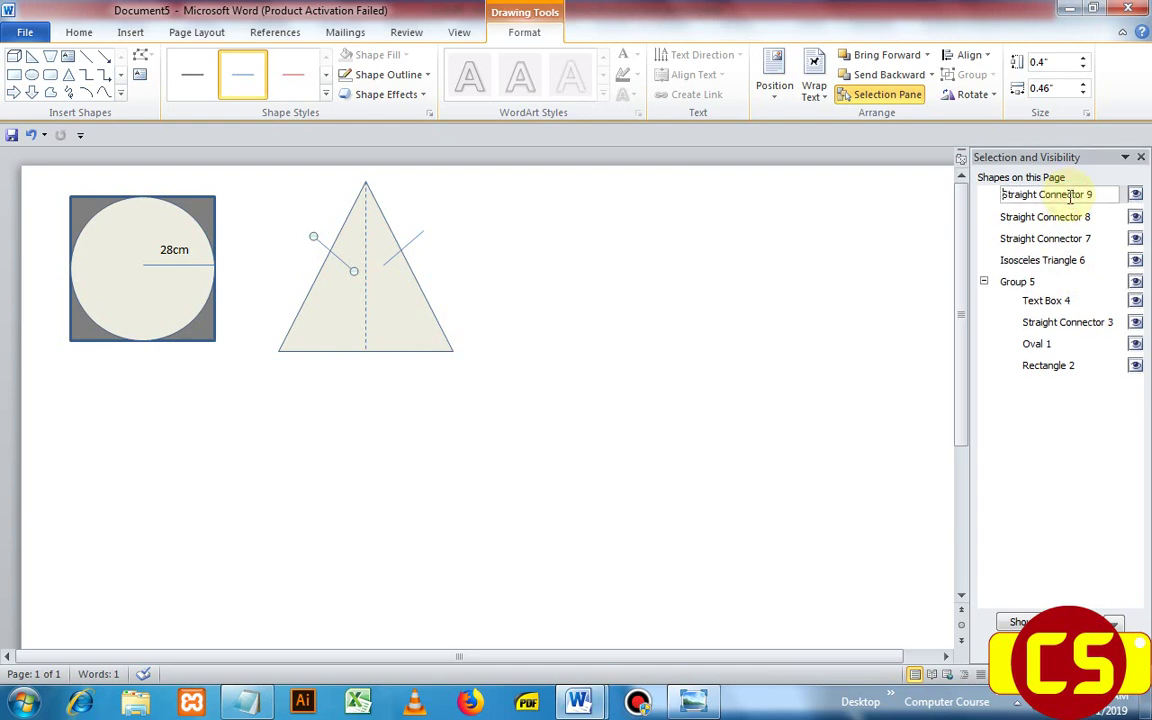
pyautogui.click(1060, 217)
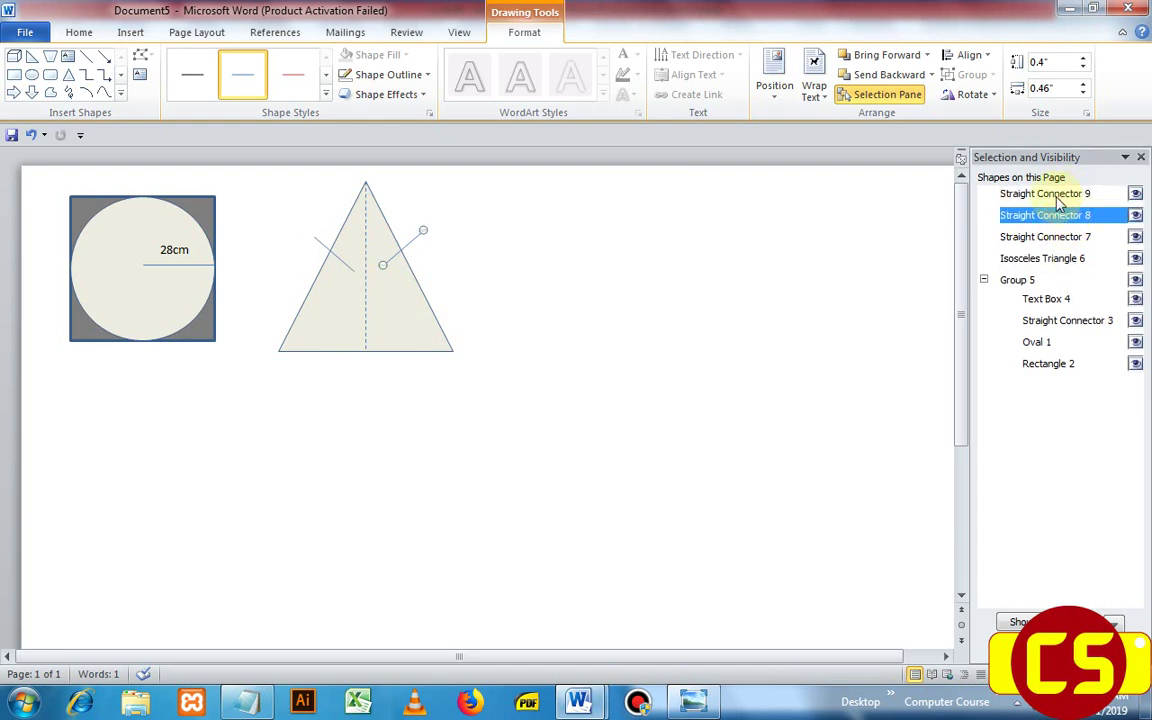
pyautogui.keyDown('ctrl'); pyautogui.click(1052, 196); pyautogui.keyUp('ctrl')
pyautogui.keyDown('ctrl'); pyautogui.click(1045, 240); pyautogui.keyUp('ctrl')
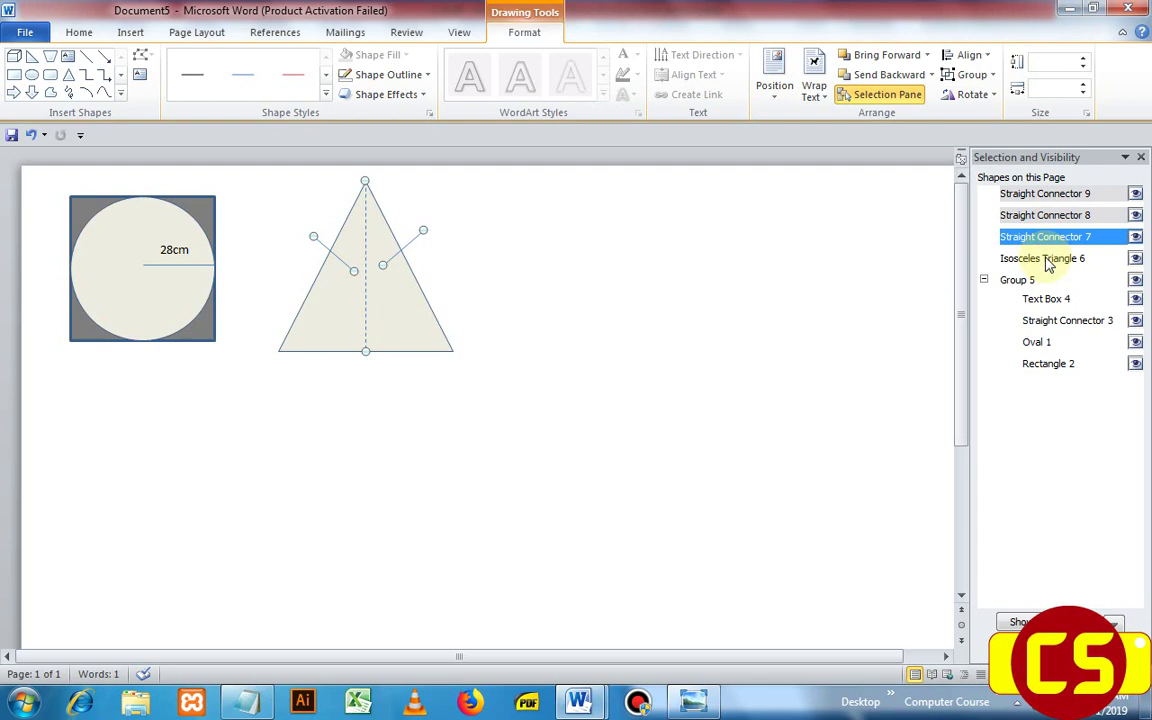
pyautogui.keyDown('ctrl'); pyautogui.click(1045, 259); pyautogui.keyUp('ctrl')
pyautogui.click(978, 76)
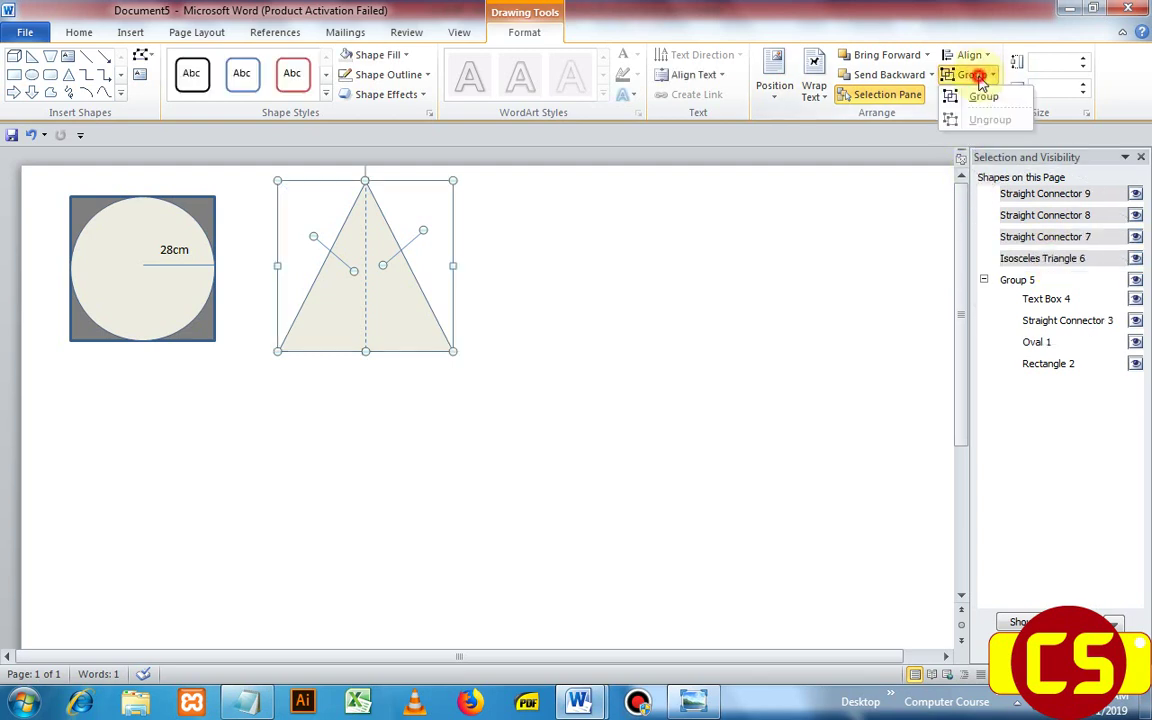
pyautogui.click(968, 95)
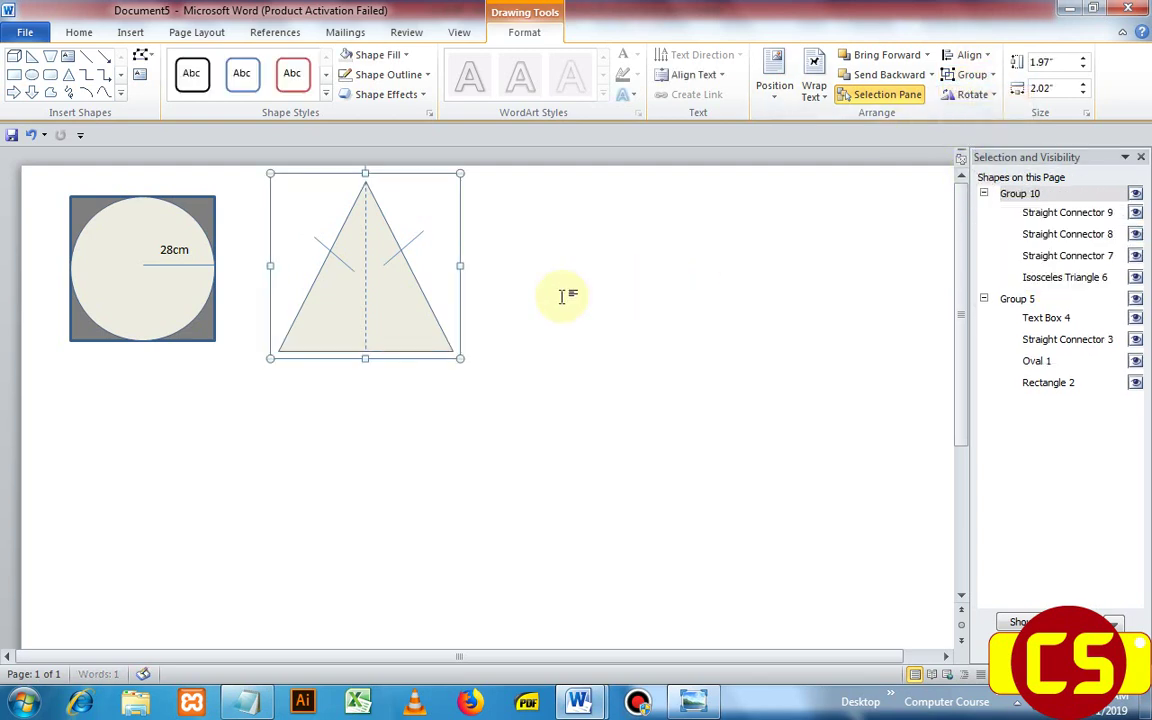
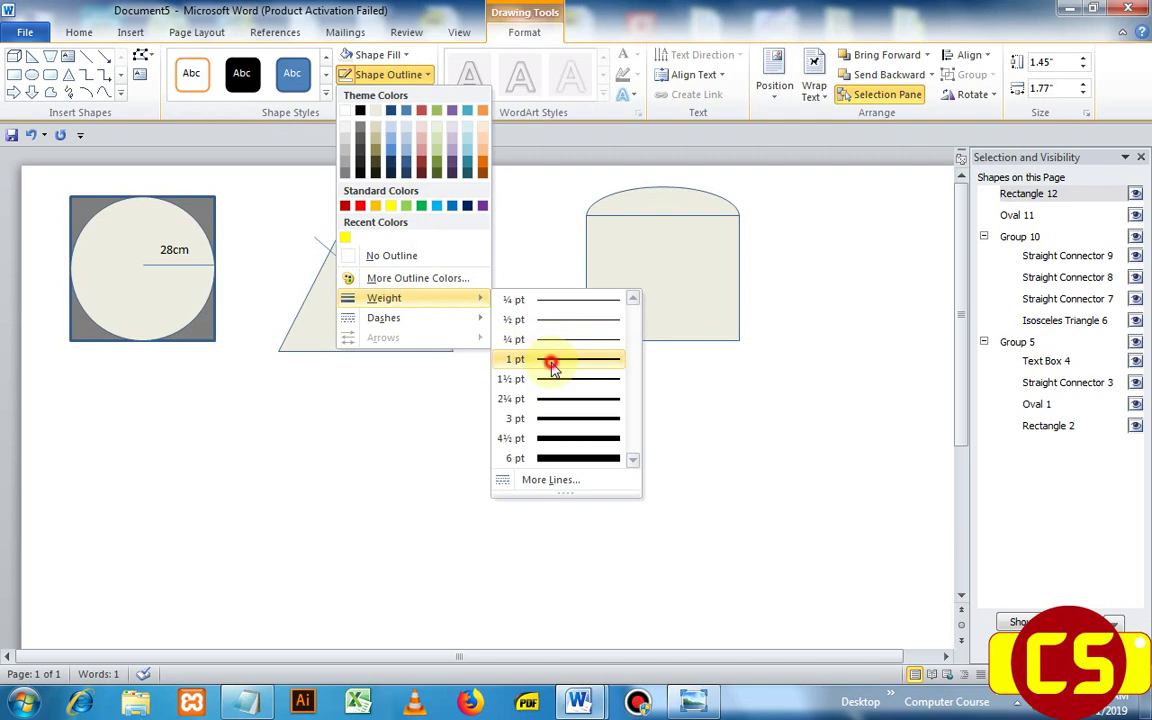
# Step: Set the cylinder rectangle's outline weight to 1 pt and send the rectangle behind the oval
pyautogui.click(551, 362)
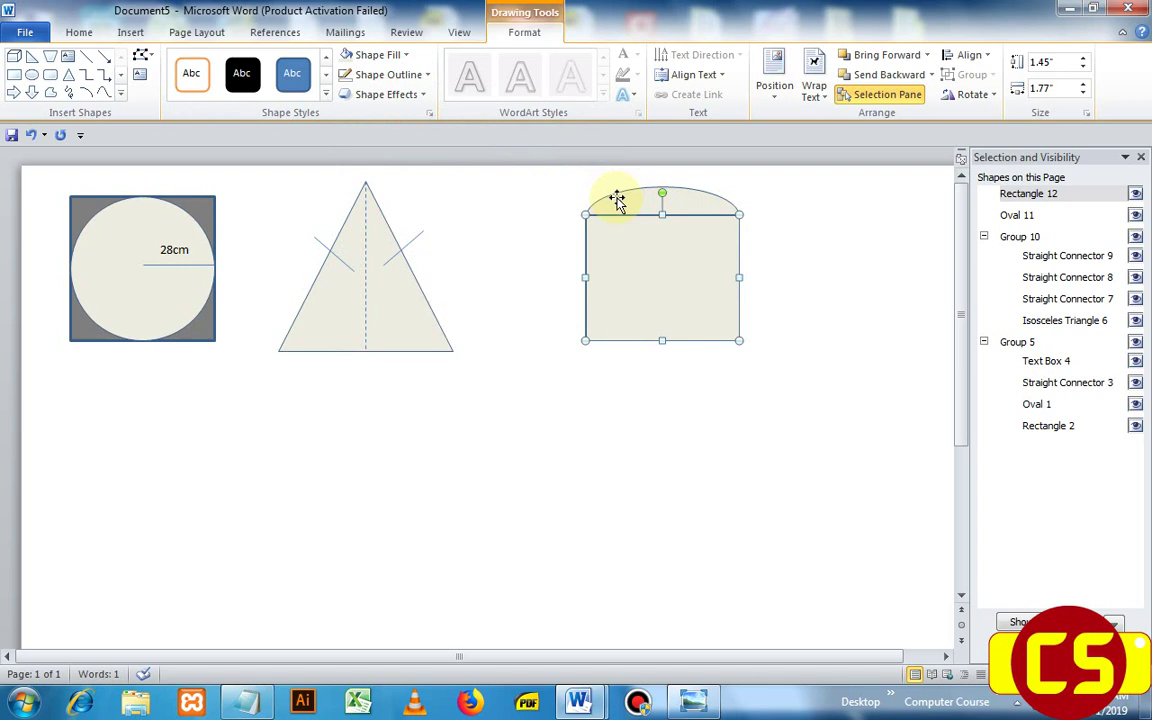
pyautogui.click(869, 76)
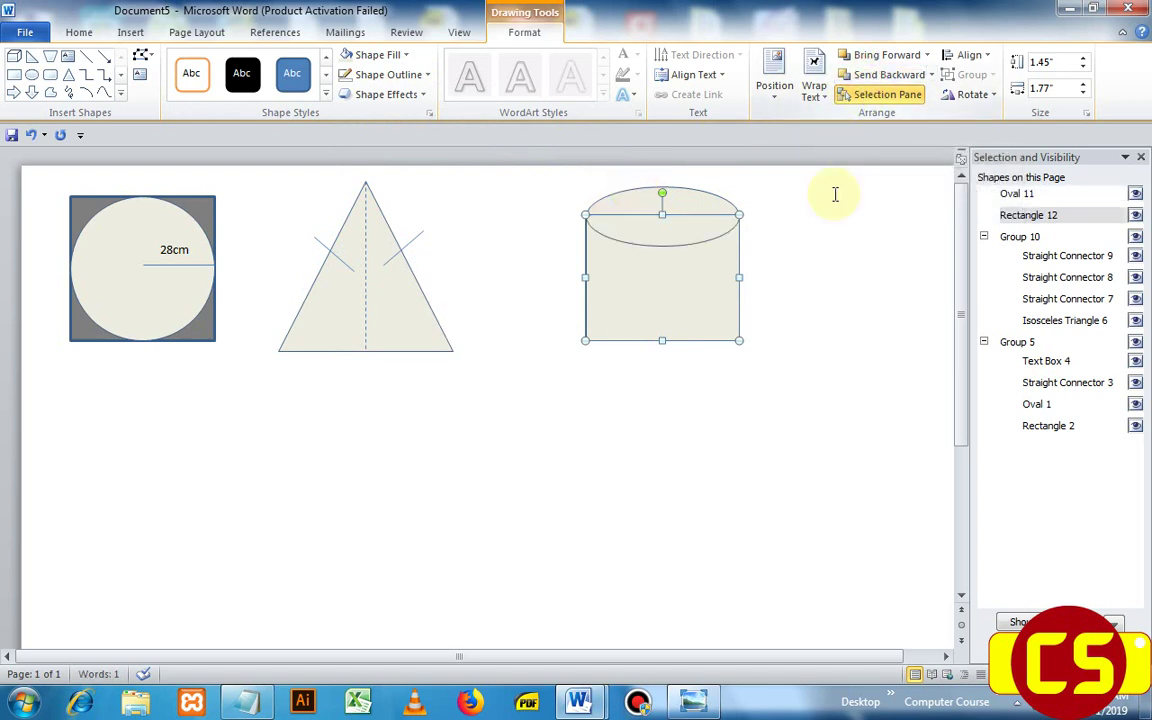
pyautogui.click(830, 249)
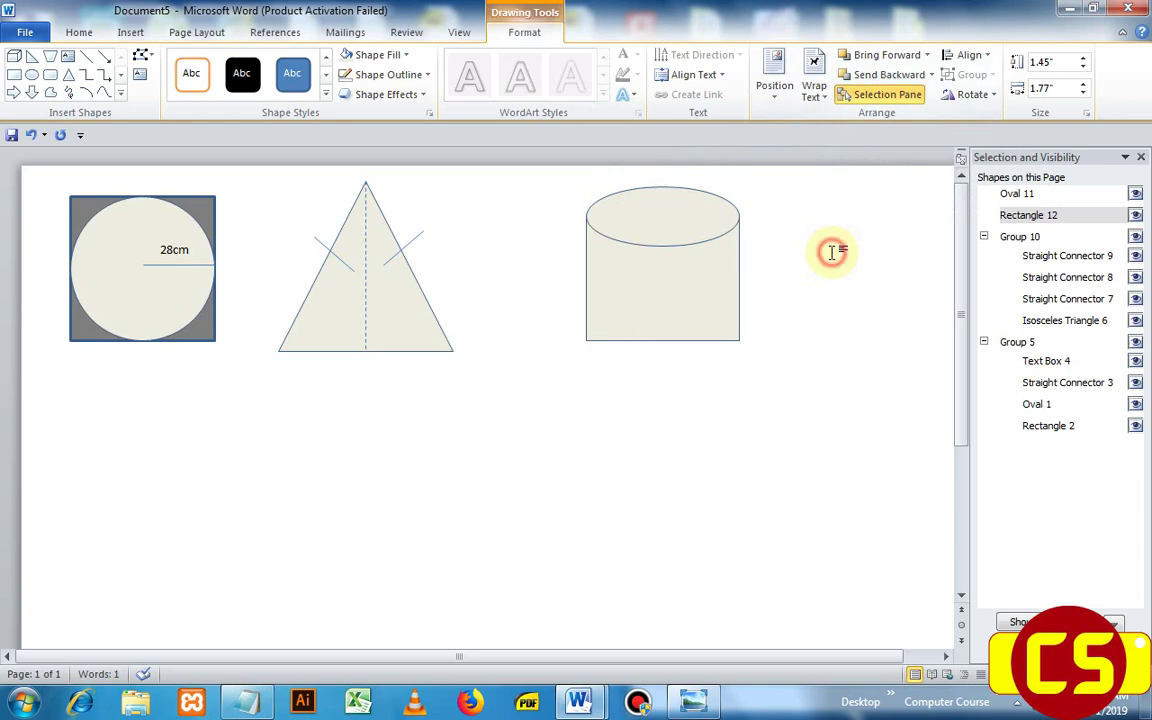
# Step: Duplicate the cylinder's top oval and place the copy centred on the rectangle's bottom edge
pyautogui.click(669, 250)
pyautogui.click(689, 244)
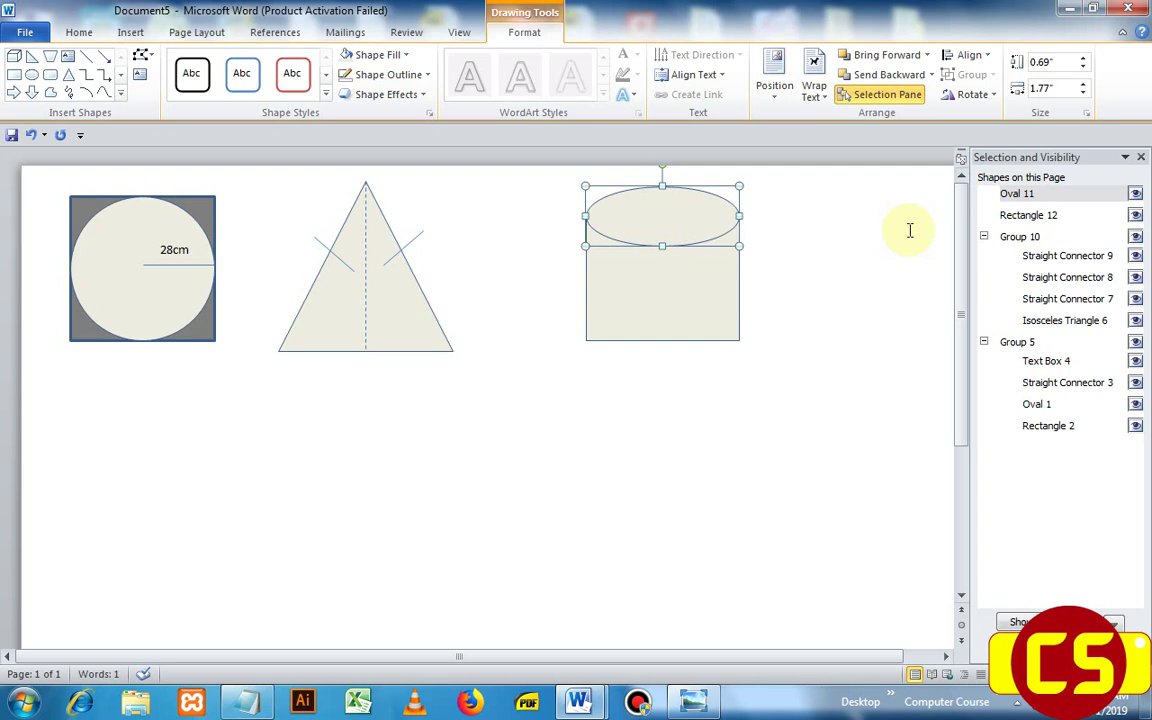
pyautogui.hotkey('ctrl', 'v')
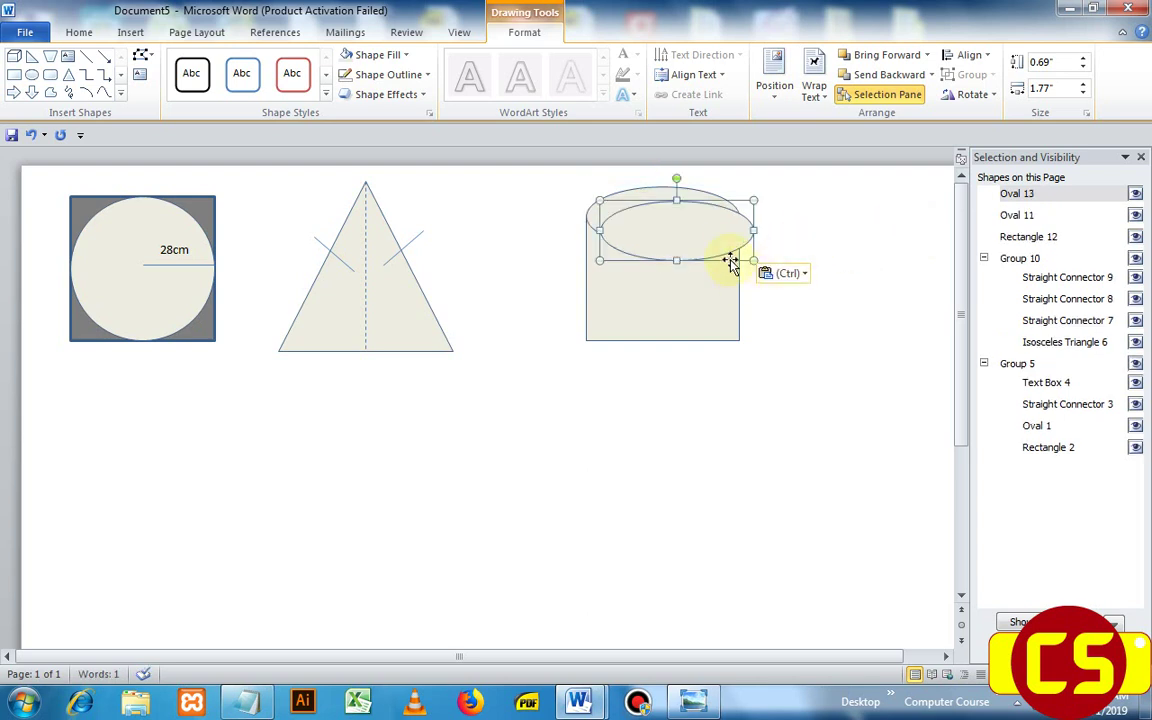
pyautogui.moveTo(722, 251); pyautogui.dragTo(707, 355)
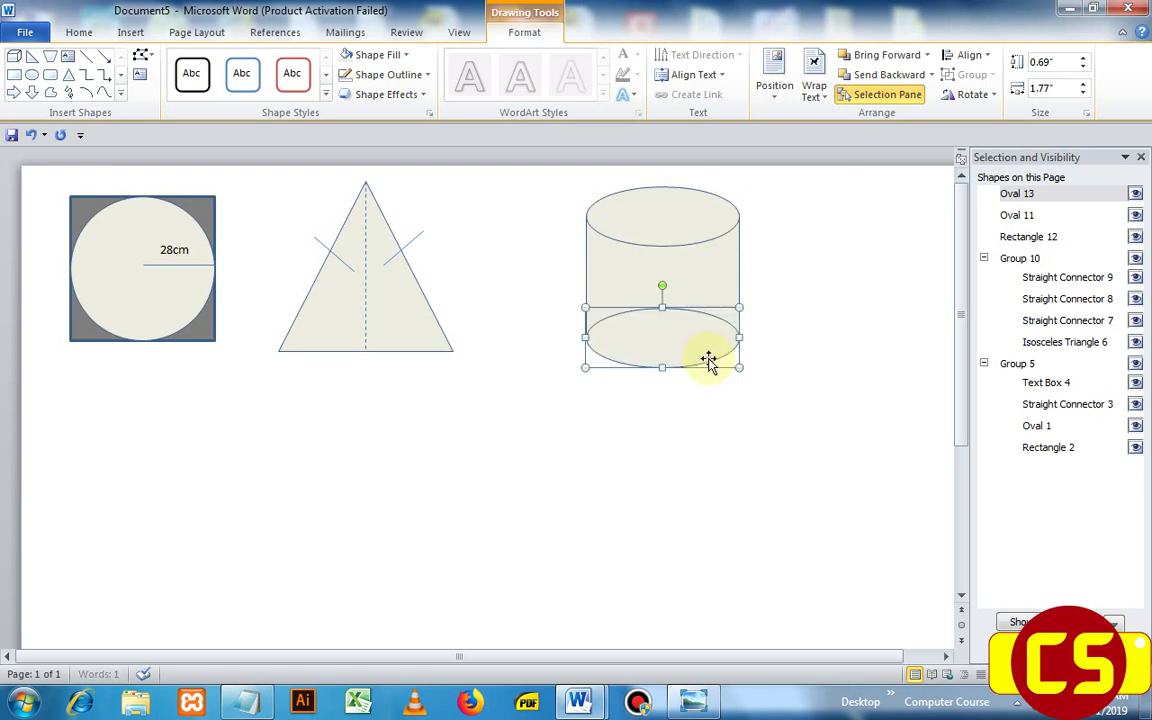
pyautogui.click(879, 335)
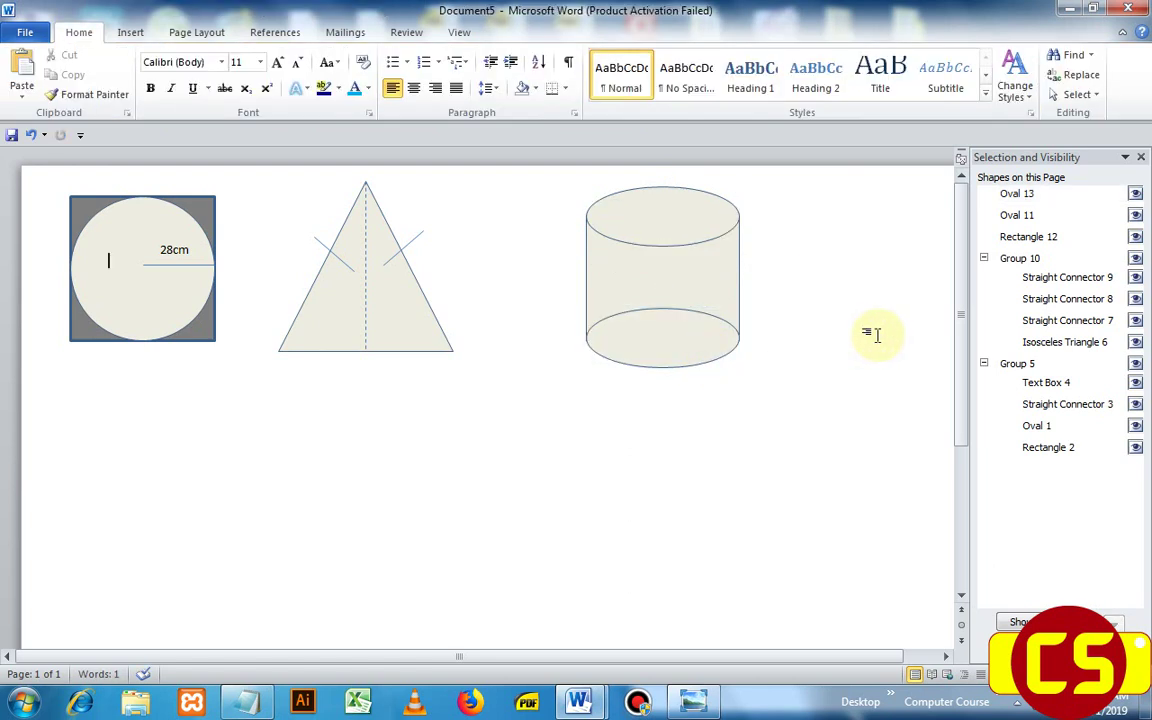
# Step: Check the reference shapes document and draw a rectangle about 1.53" high and 2.56" wide below the circle-in-square
pyautogui.moveTo(580, 698)
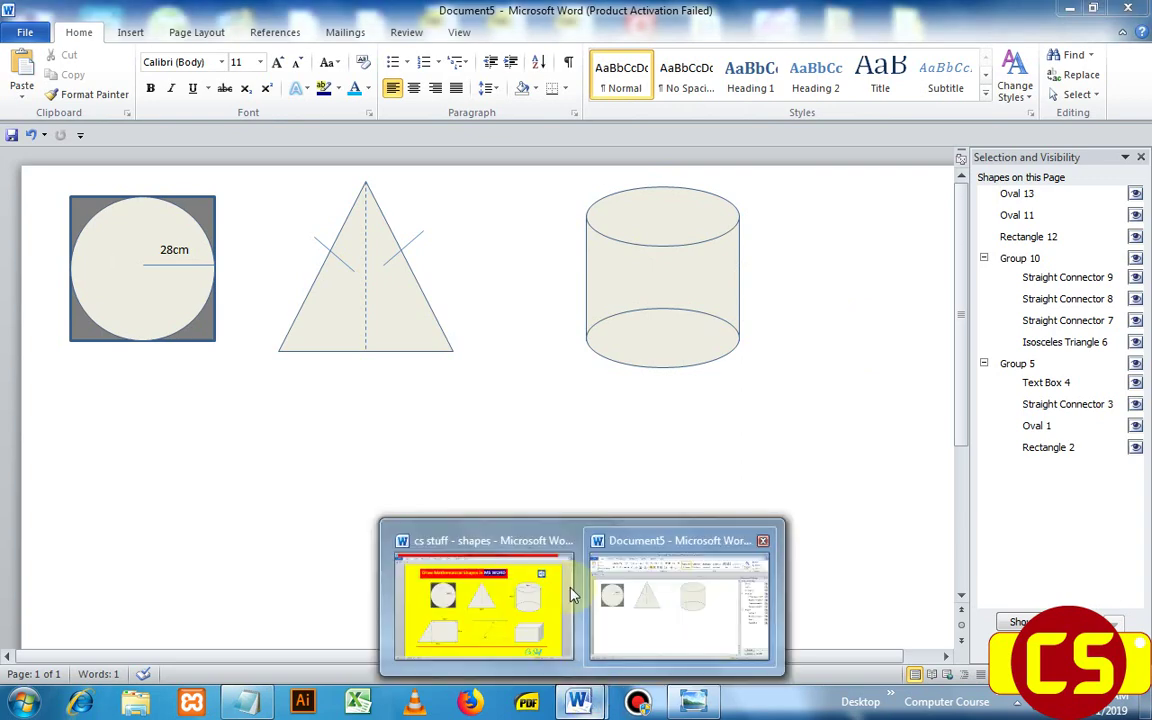
pyautogui.click(500, 600)
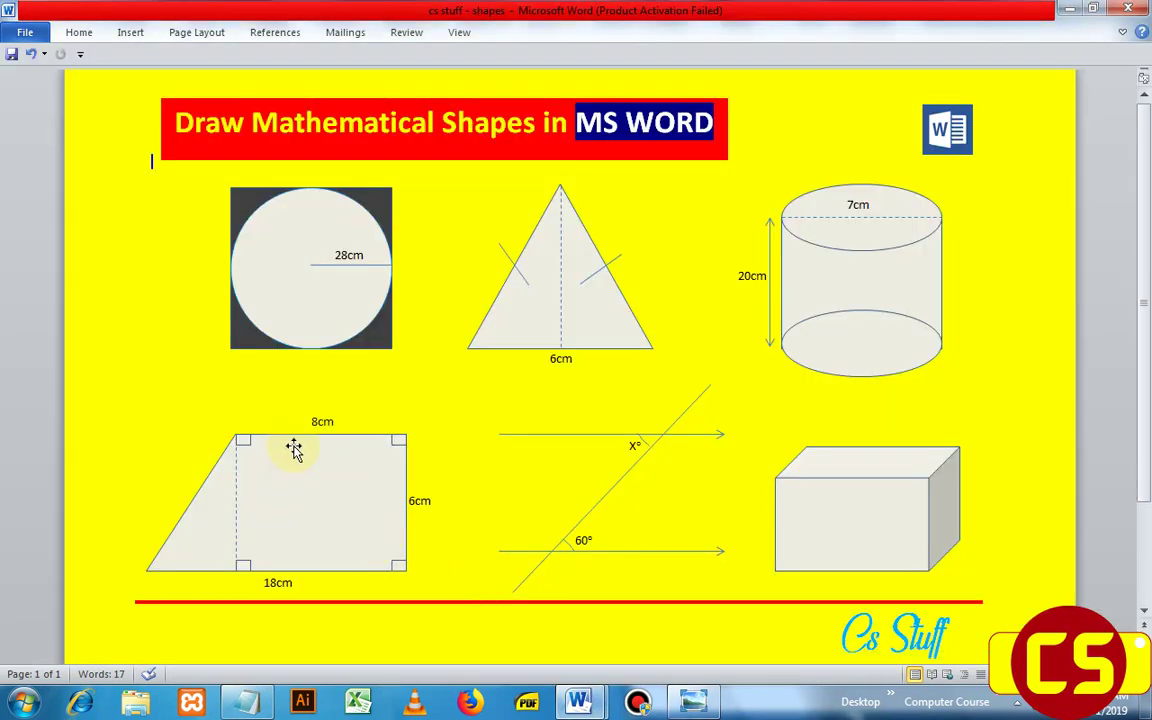
pyautogui.click(1065, 8)
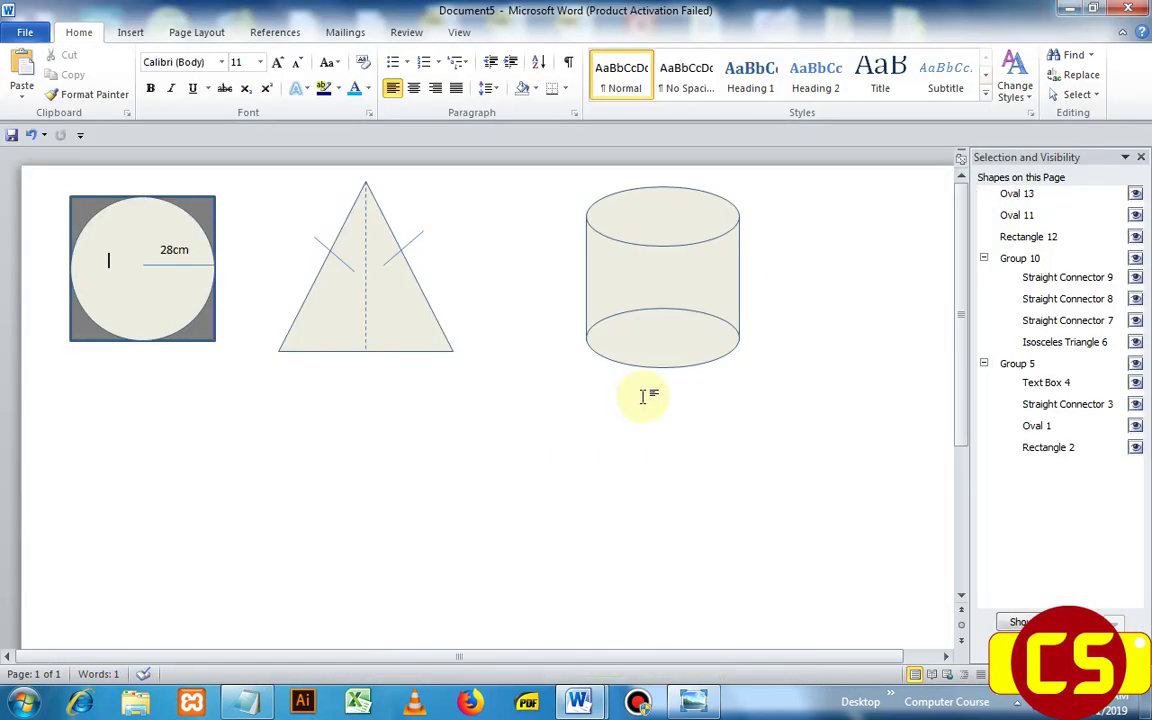
pyautogui.click(130, 32)
pyautogui.click(265, 78)
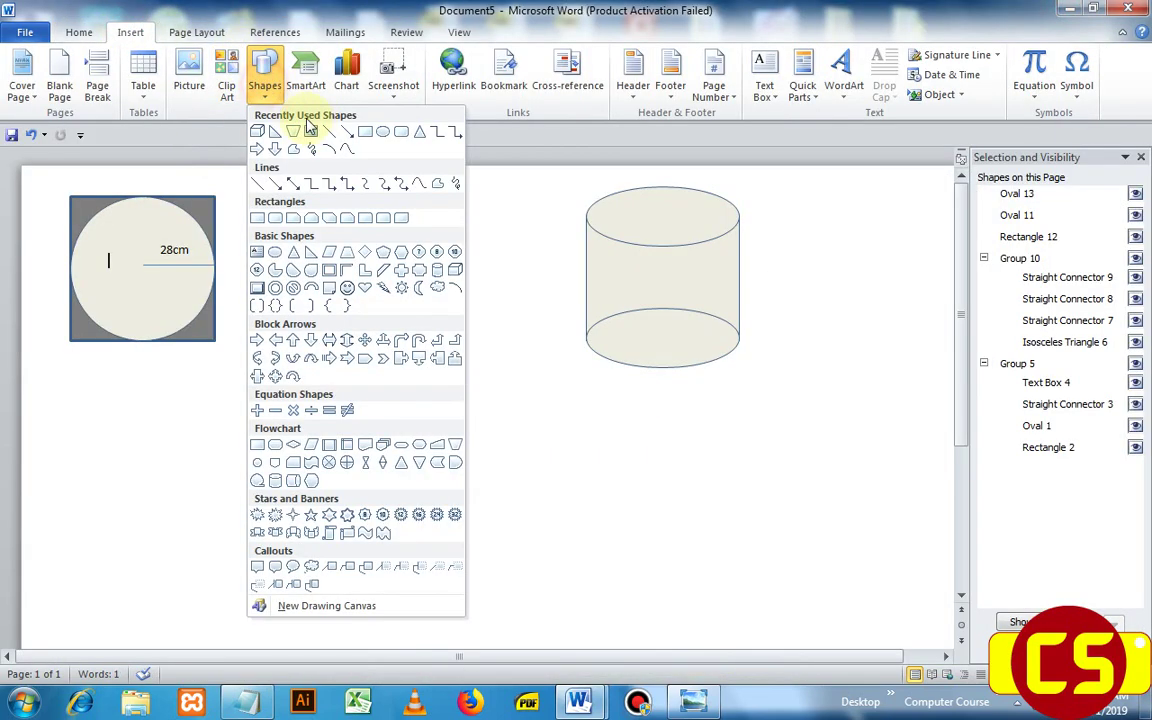
pyautogui.click(363, 132)
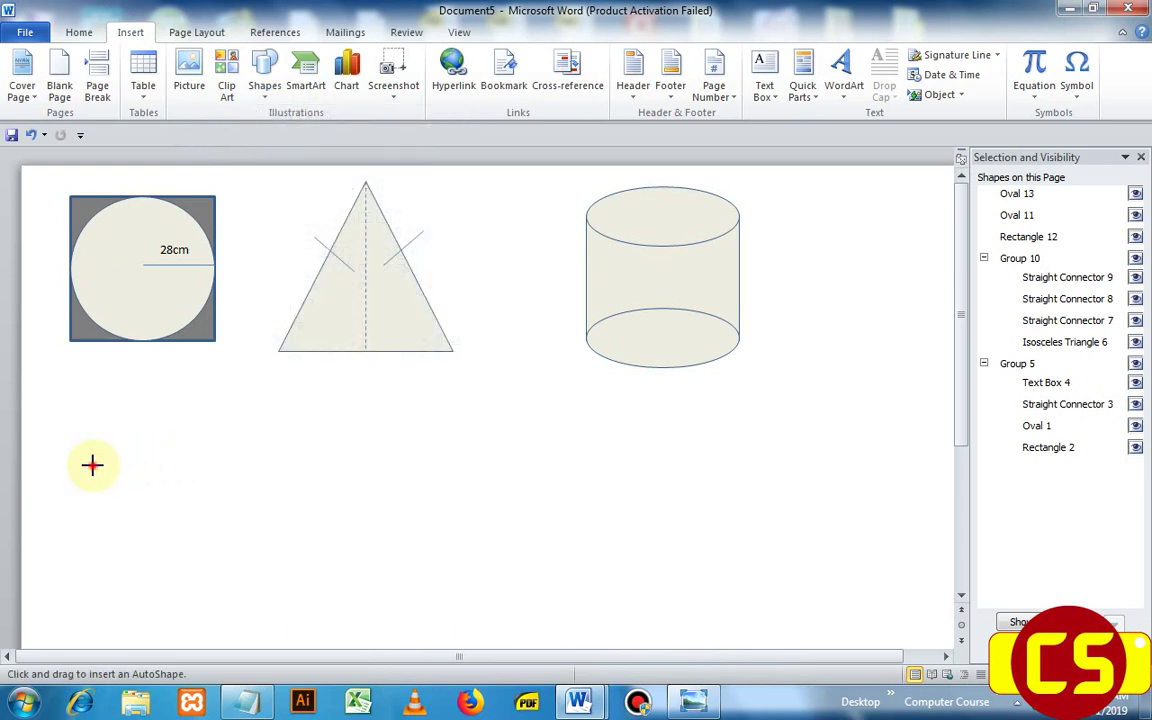
pyautogui.moveTo(93, 465)
pyautogui.mouseDown()
pyautogui.moveTo(315, 538)
pyautogui.moveTo(315, 598)
pyautogui.mouseUp()
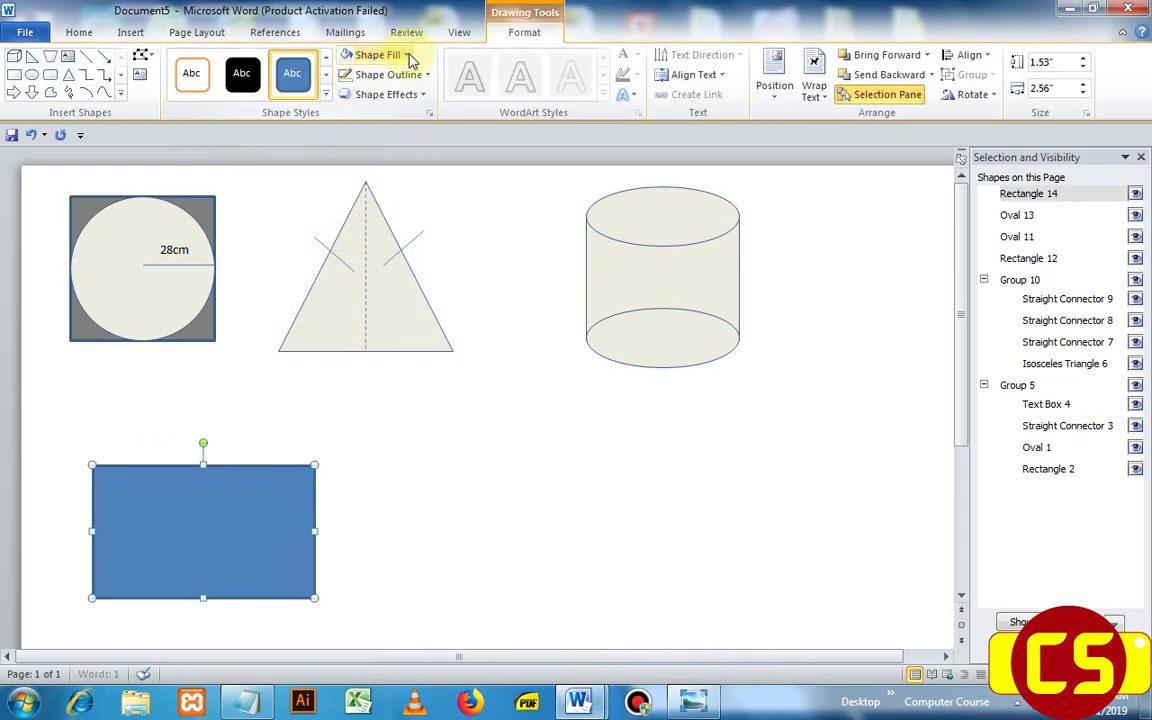
# Step: Fill the new rectangle with the same light beige as the other shapes and set its outline weight to 1 pt
pyautogui.click(352, 55)
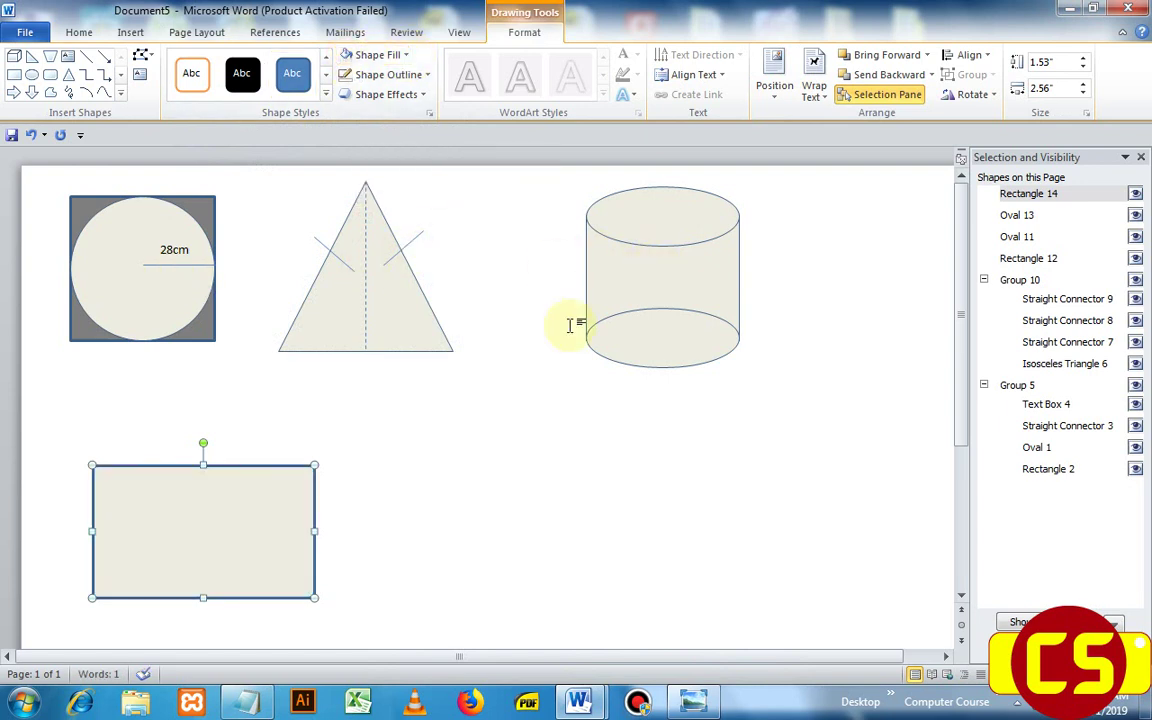
pyautogui.click(400, 75)
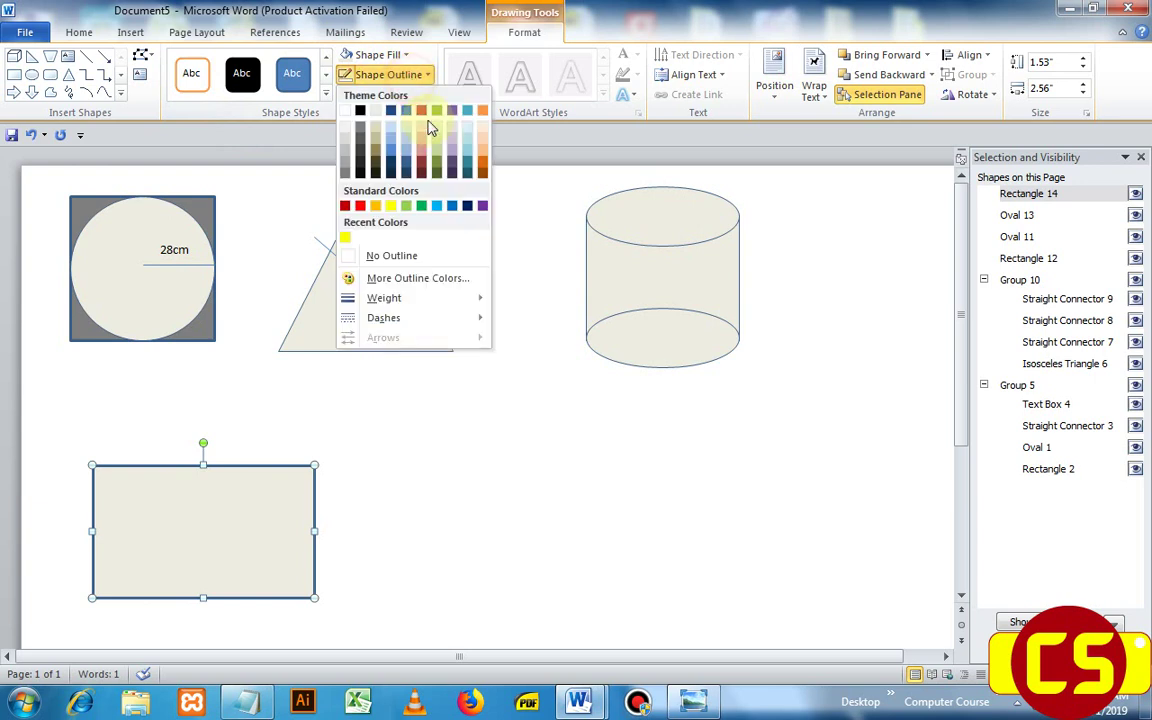
pyautogui.moveTo(447, 309)
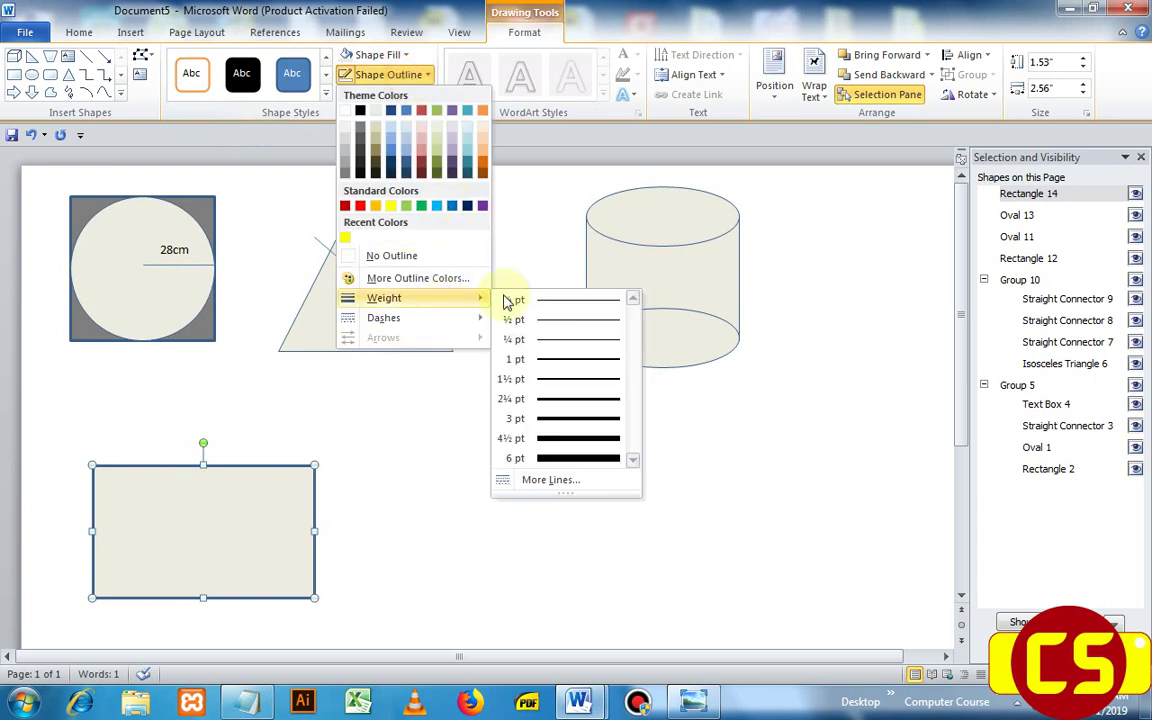
pyautogui.click(592, 357)
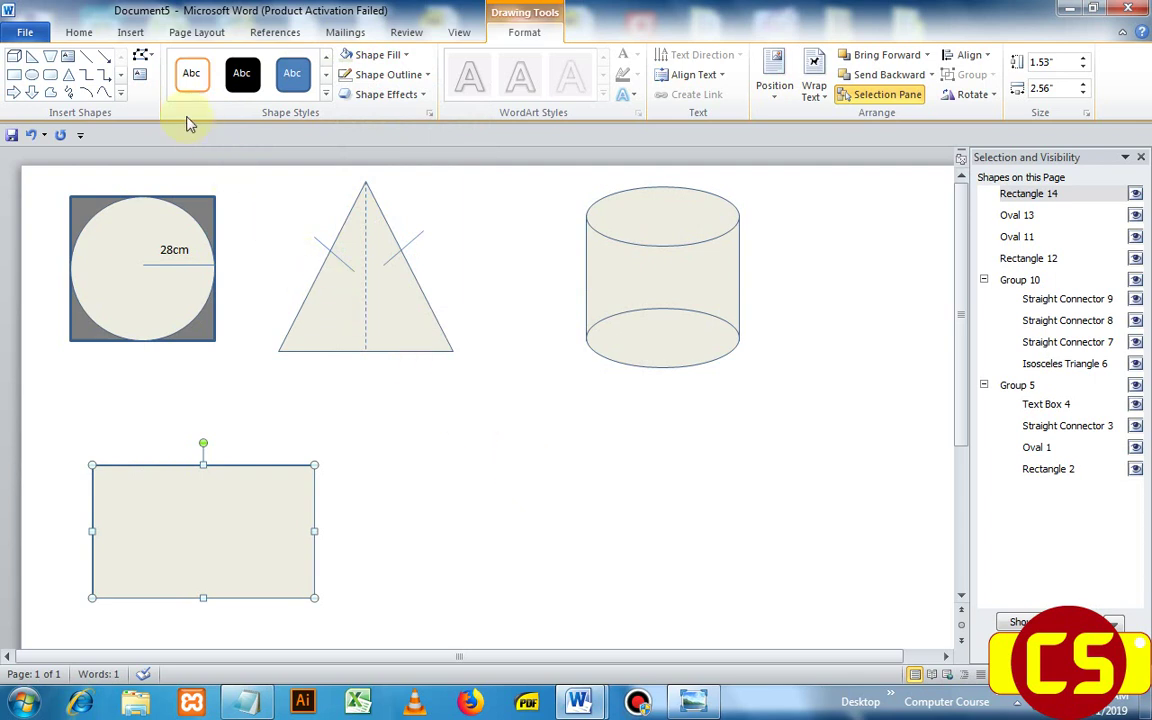
# Step: Edit the rectangle's points, moving its upper-left corner inward along the top edge to form a right trapezoid
pyautogui.click(146, 56)
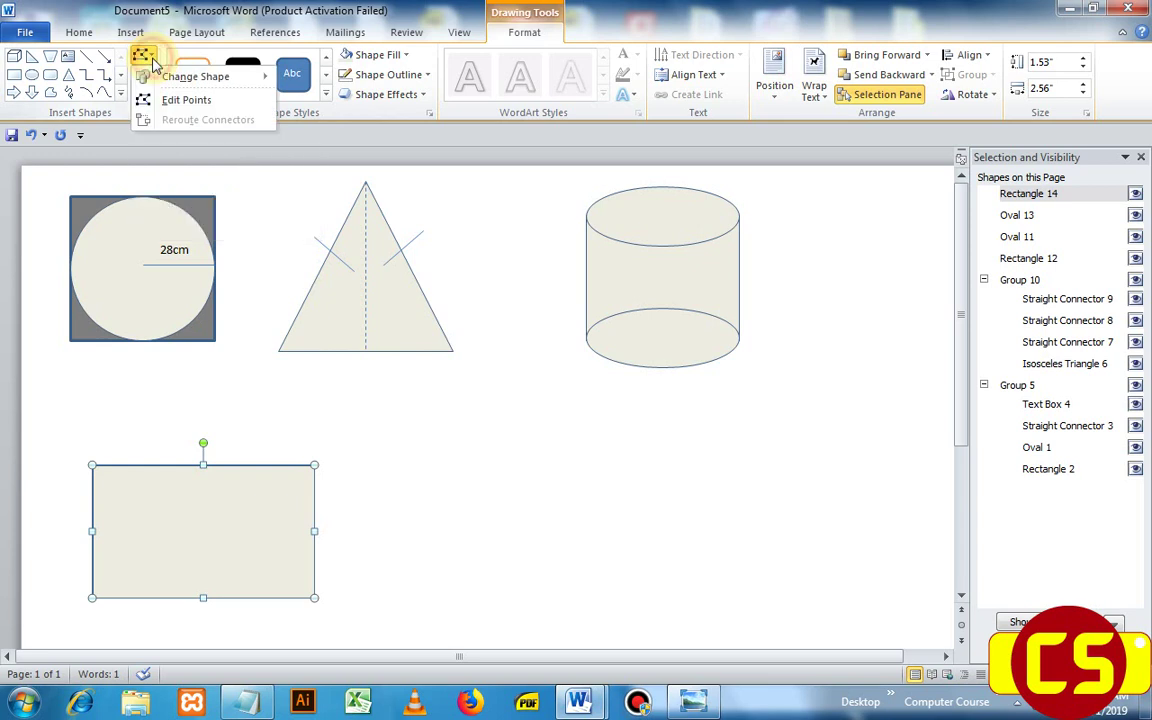
pyautogui.click(176, 101)
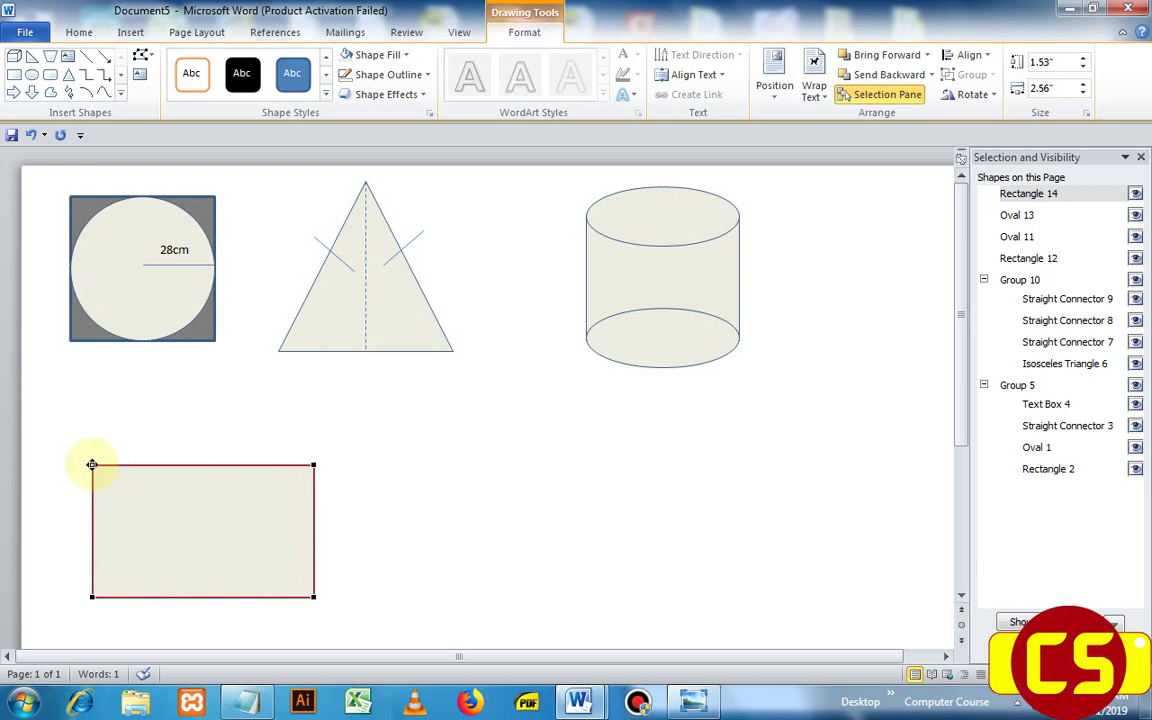
pyautogui.moveTo(92, 465); pyautogui.dragTo(166, 465)
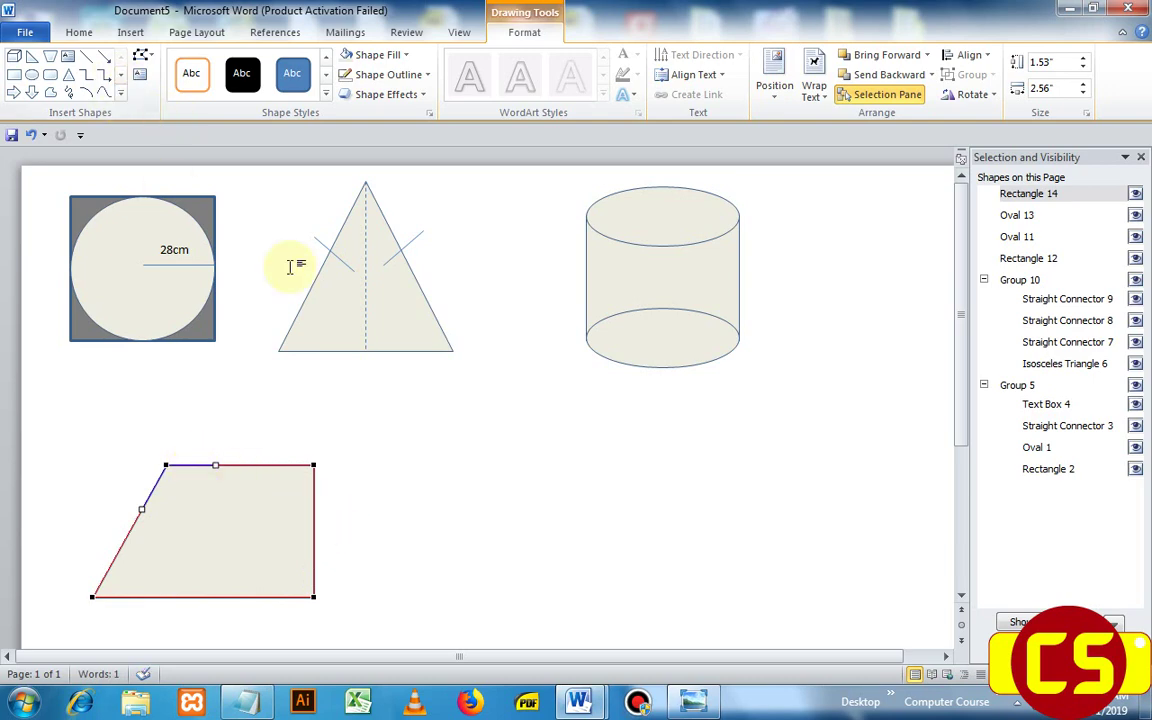
pyautogui.click(478, 499)
# Step: Widen the trapezoid to about 3.47" and move it left towards the page edge
pyautogui.click(298, 514)
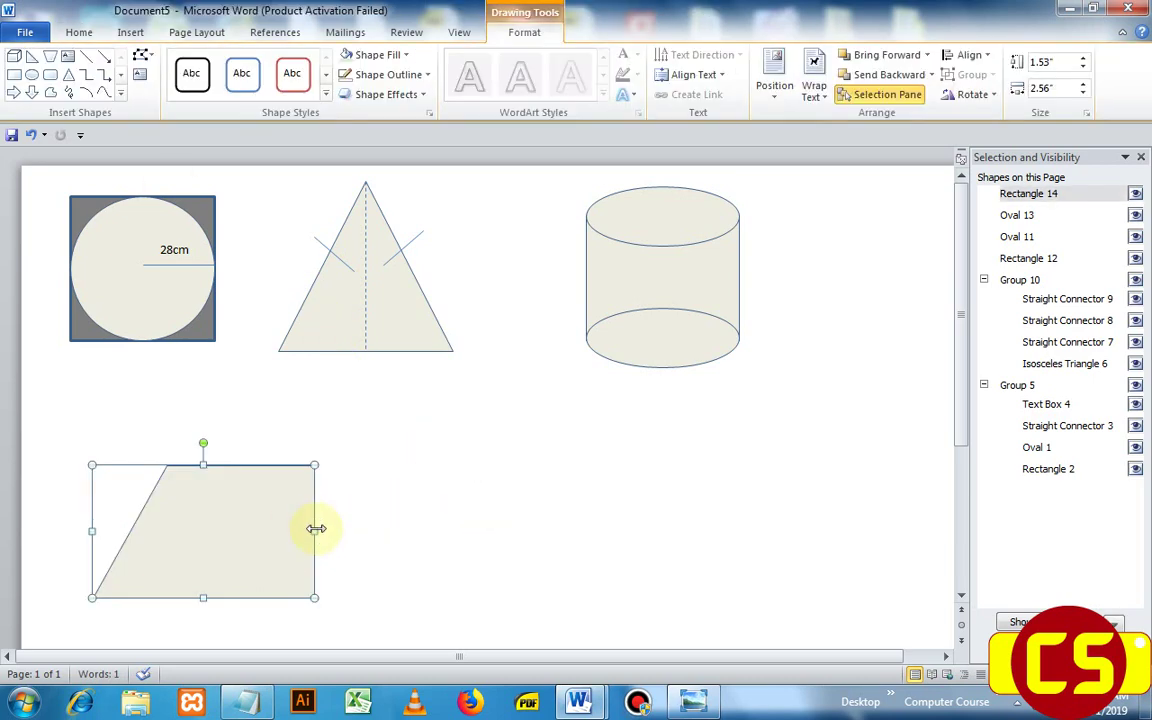
pyautogui.moveTo(315, 531); pyautogui.dragTo(391, 545)
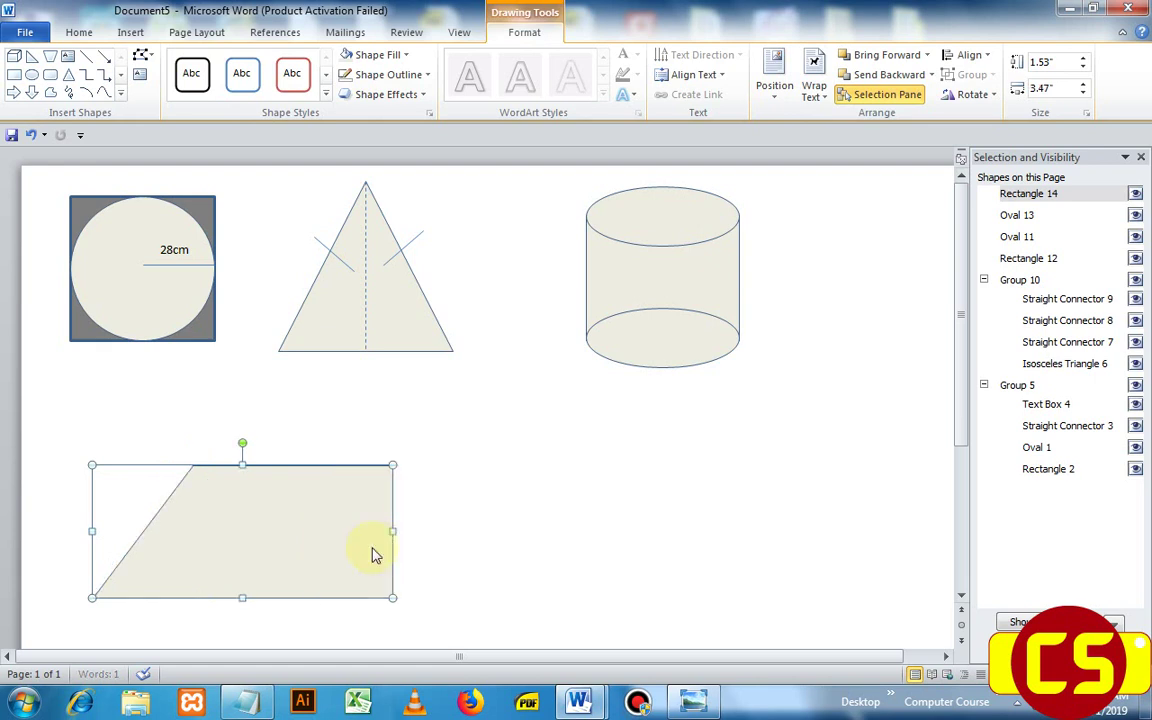
pyautogui.moveTo(288, 537); pyautogui.dragTo(250, 540)
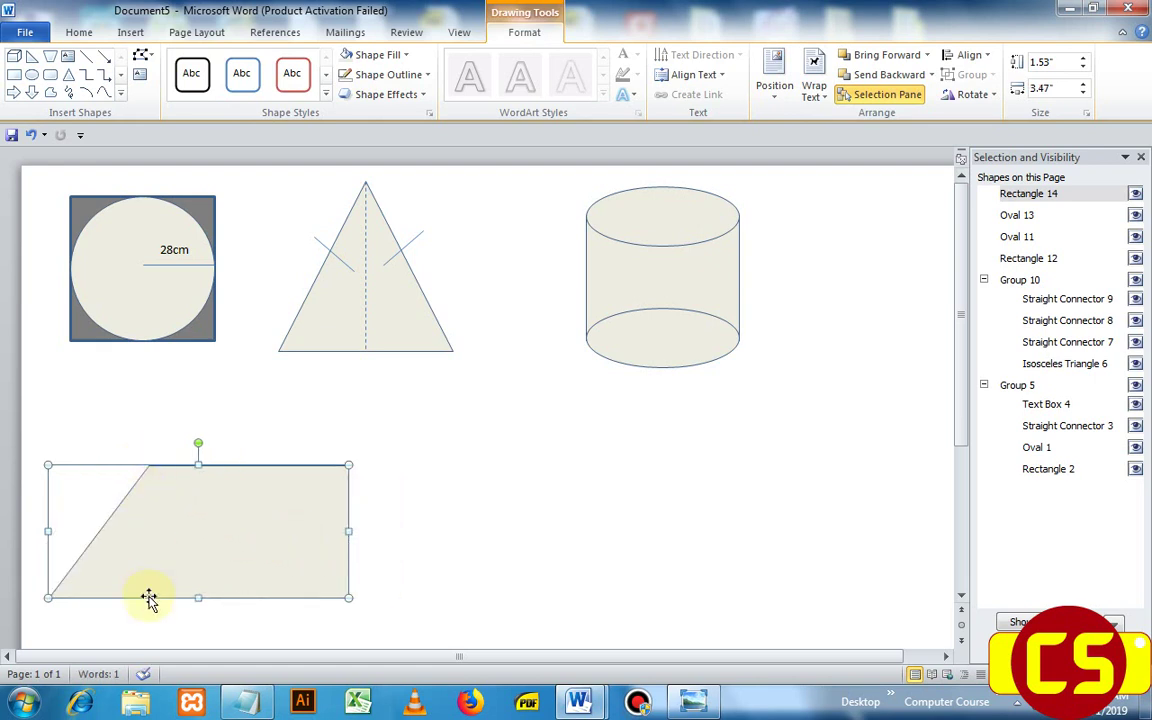
# Step: Duplicate the triangle's dashed height line and fit the copy vertically from the trapezoid's upper-left corner to its base
pyautogui.click(367, 325)
pyautogui.click(367, 325)
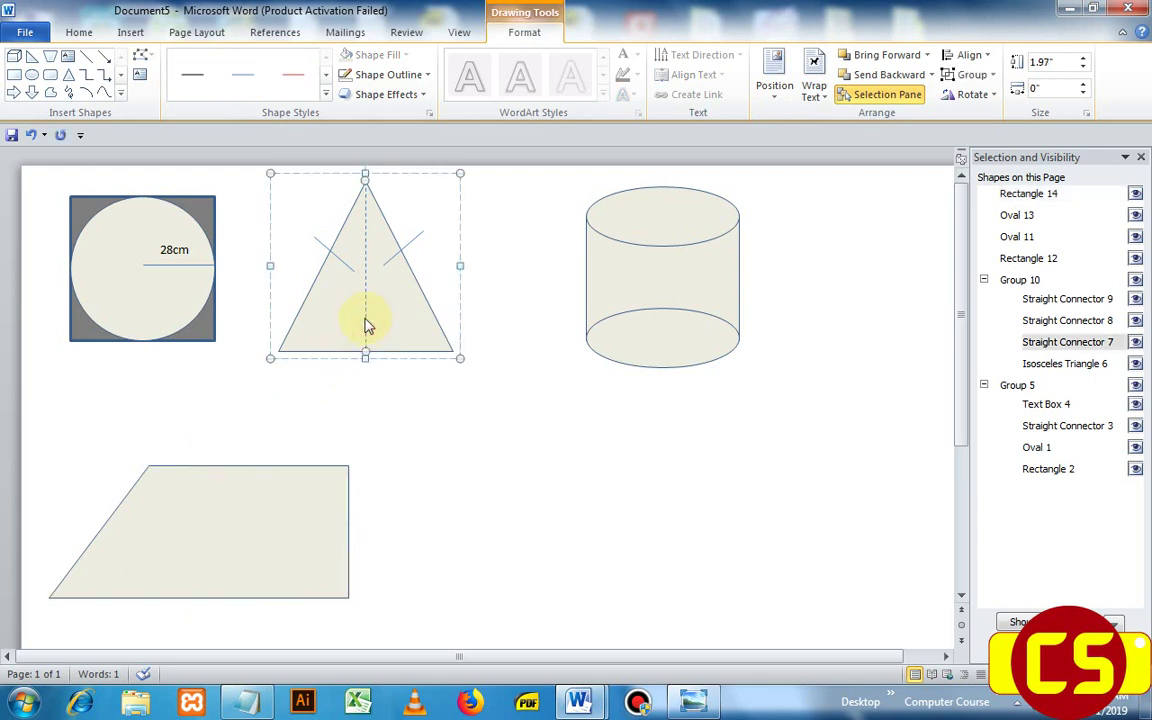
pyautogui.hotkey('ctrl', 'v')
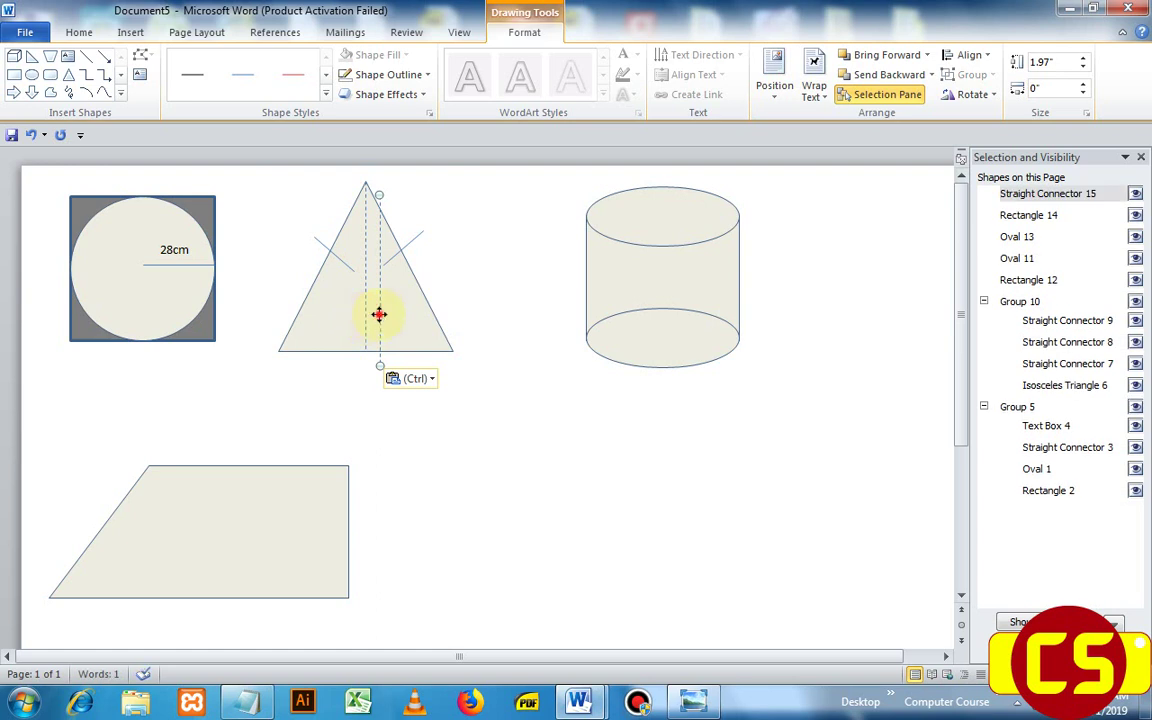
pyautogui.click(380, 317)
pyautogui.click(379, 316)
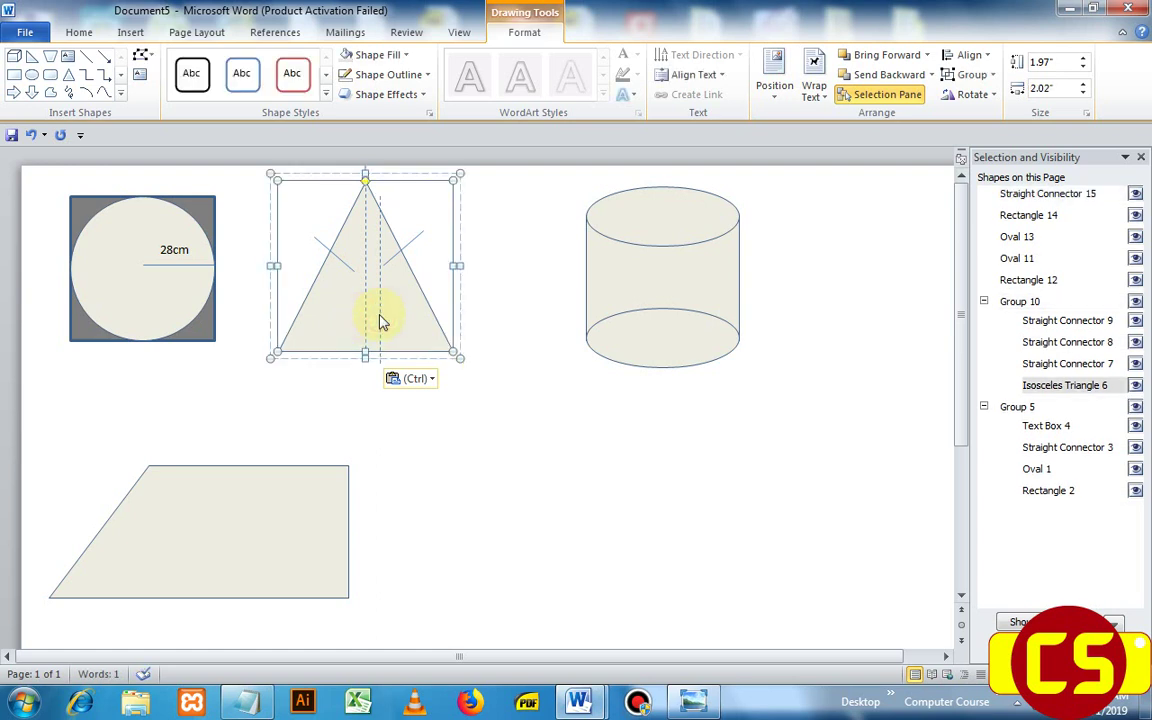
pyautogui.click(398, 442)
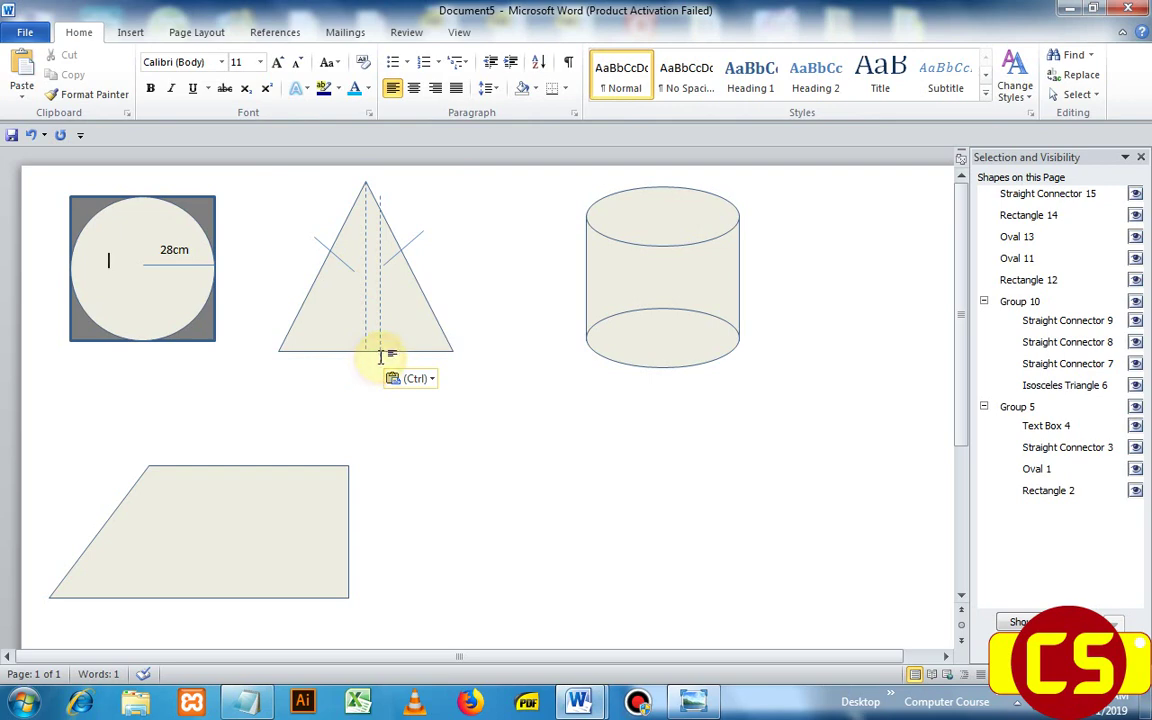
pyautogui.click(381, 345)
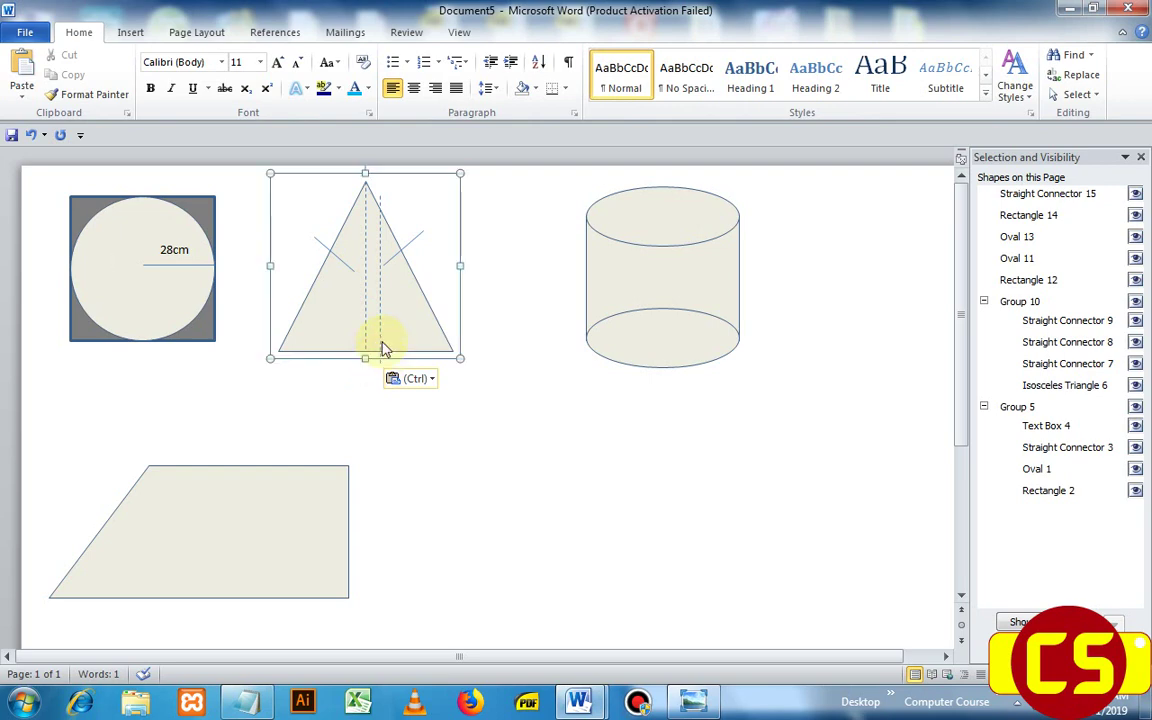
pyautogui.click(381, 345)
pyautogui.click(380, 298)
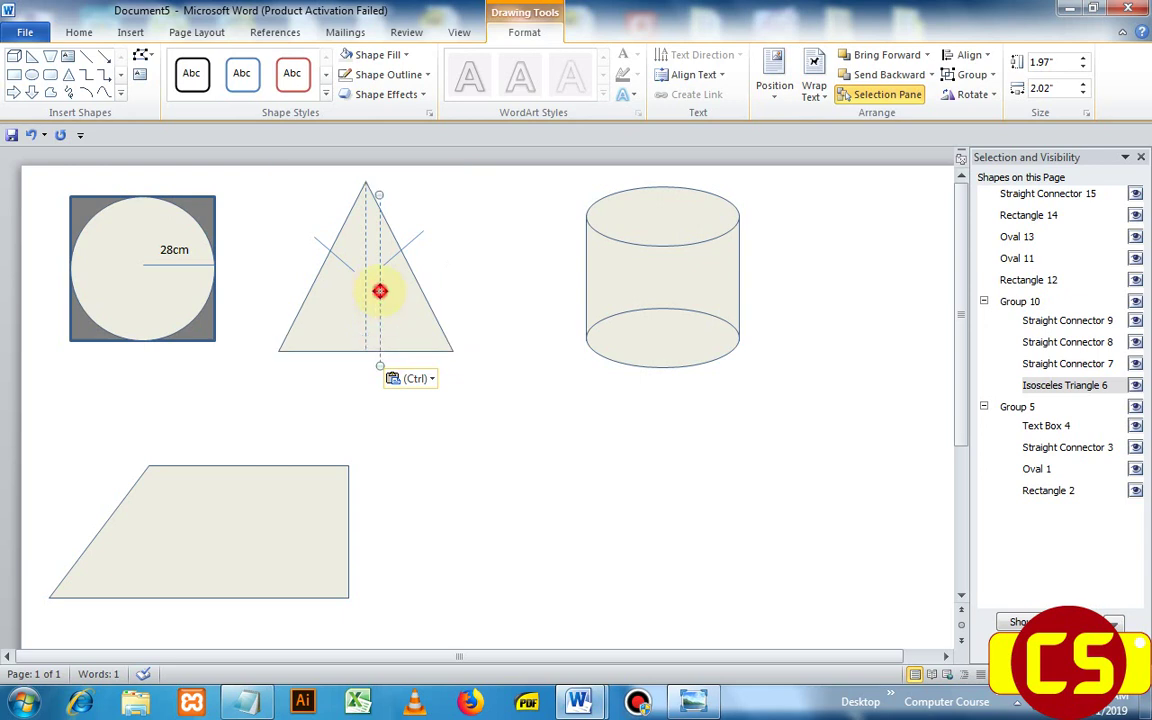
pyautogui.moveTo(380, 291); pyautogui.dragTo(151, 570)
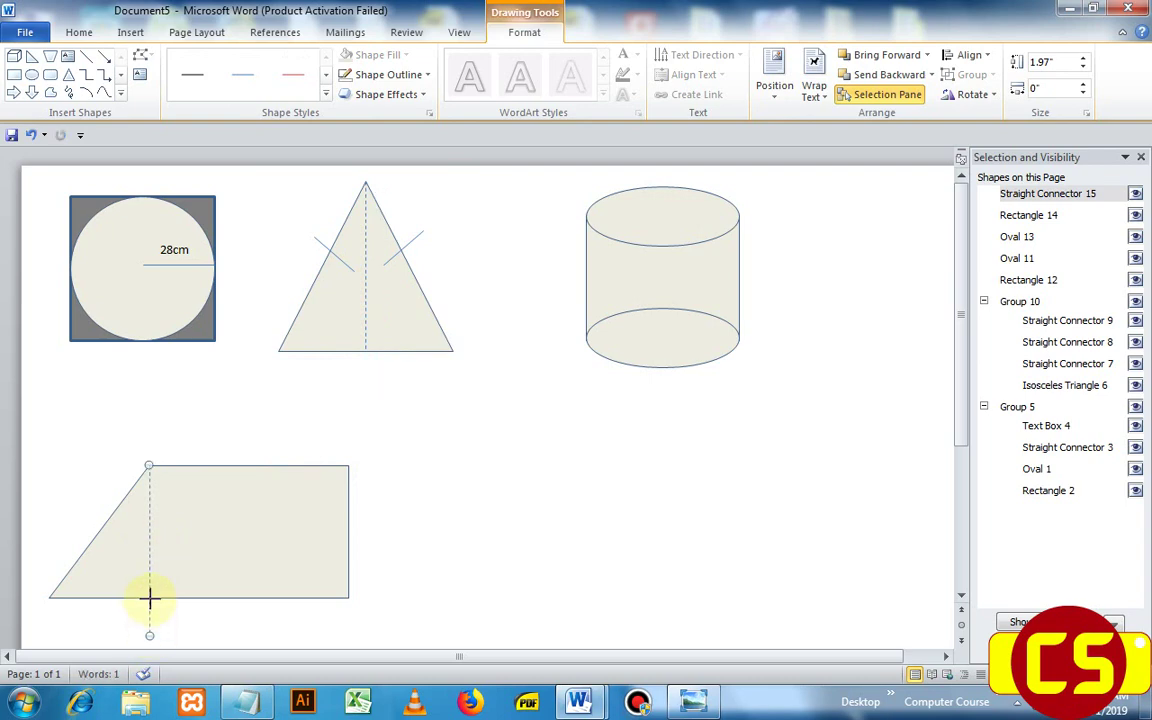
pyautogui.click(368, 548)
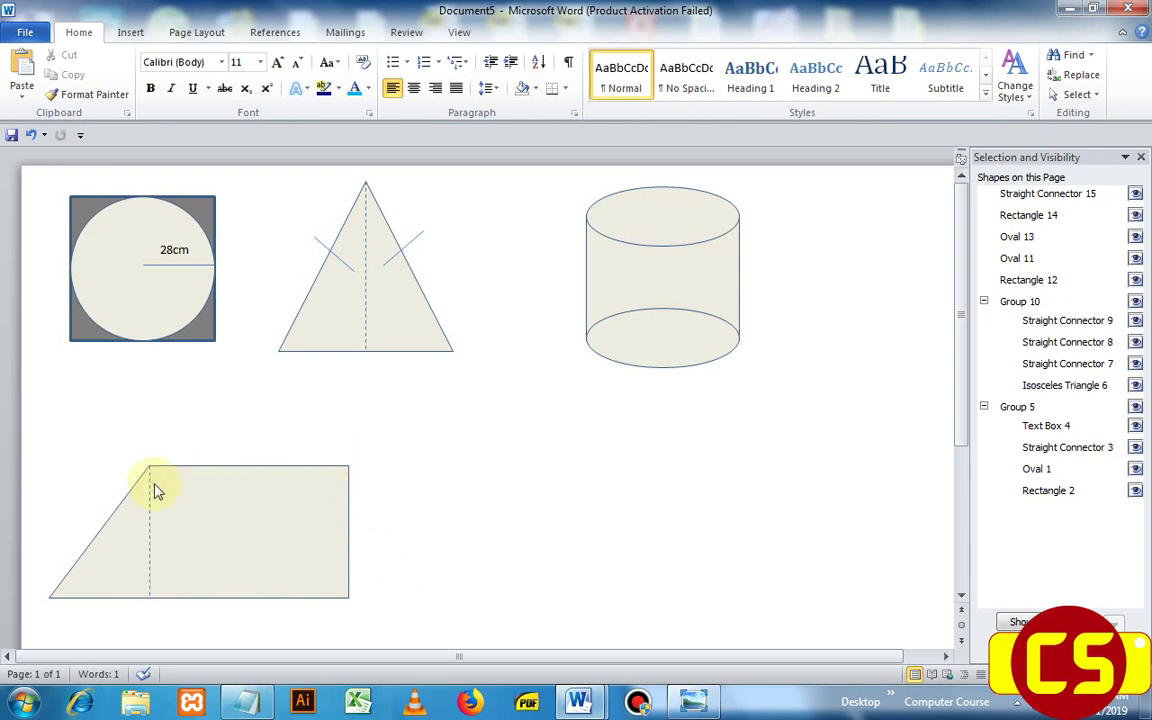
# Step: Draw a small rectangle about 0.12" high and 0.15" wide in the blank area between the trapezoid and the cylinder
pyautogui.click(136, 33)
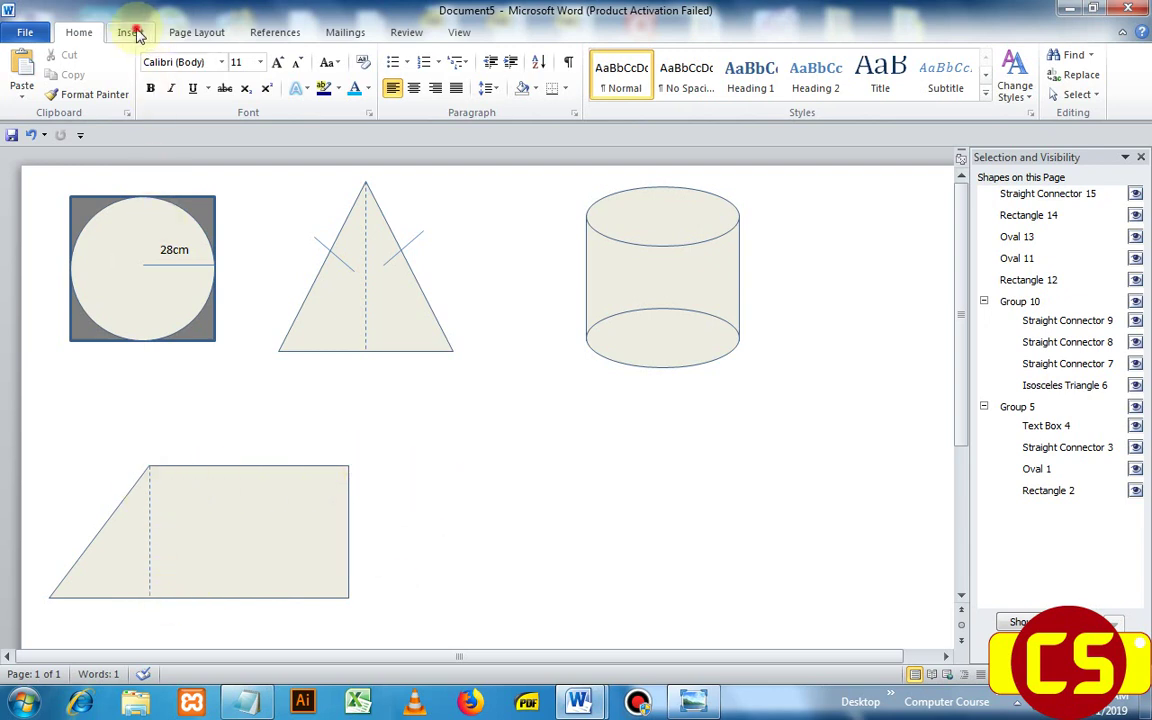
pyautogui.click(265, 72)
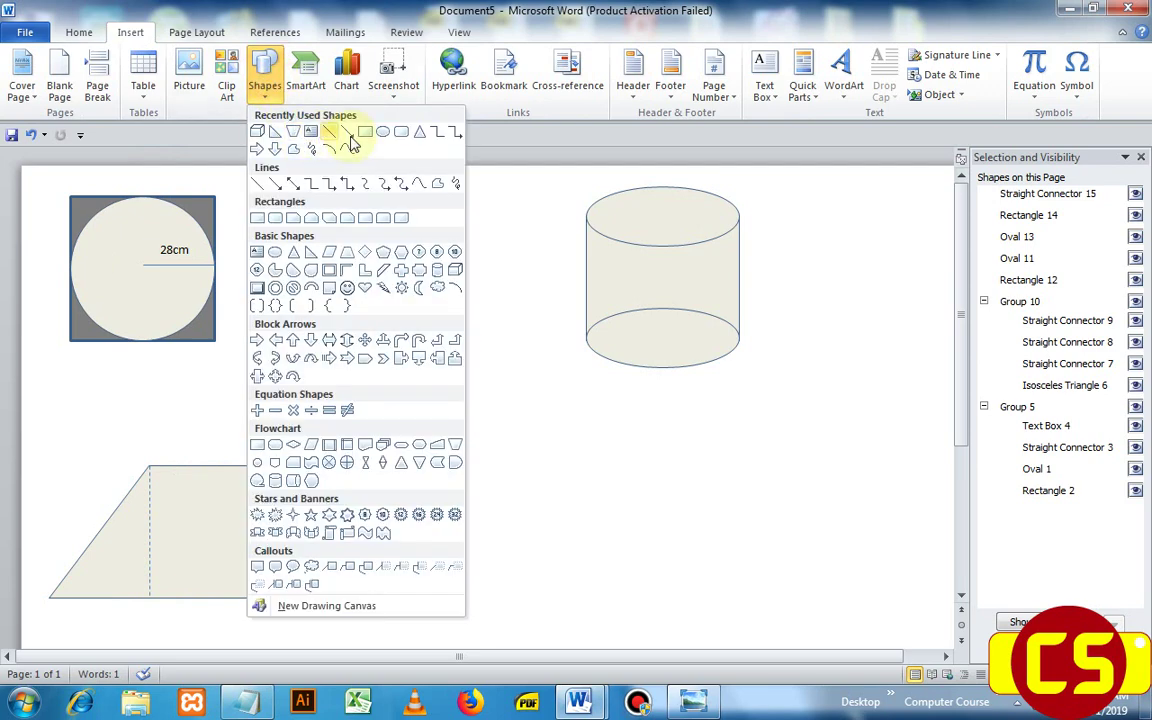
pyautogui.click(365, 132)
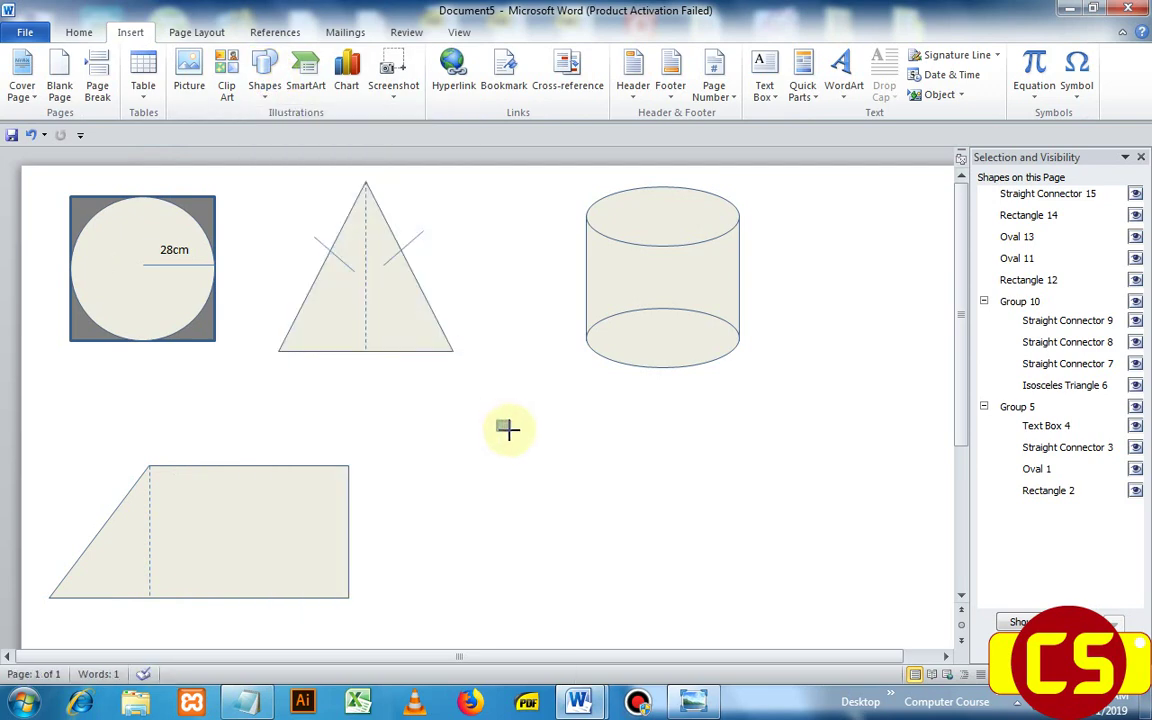
pyautogui.click(505, 428)
# Step: Remove the small rectangle's fill and set its outline weight to 1 pt
pyautogui.click(383, 54)
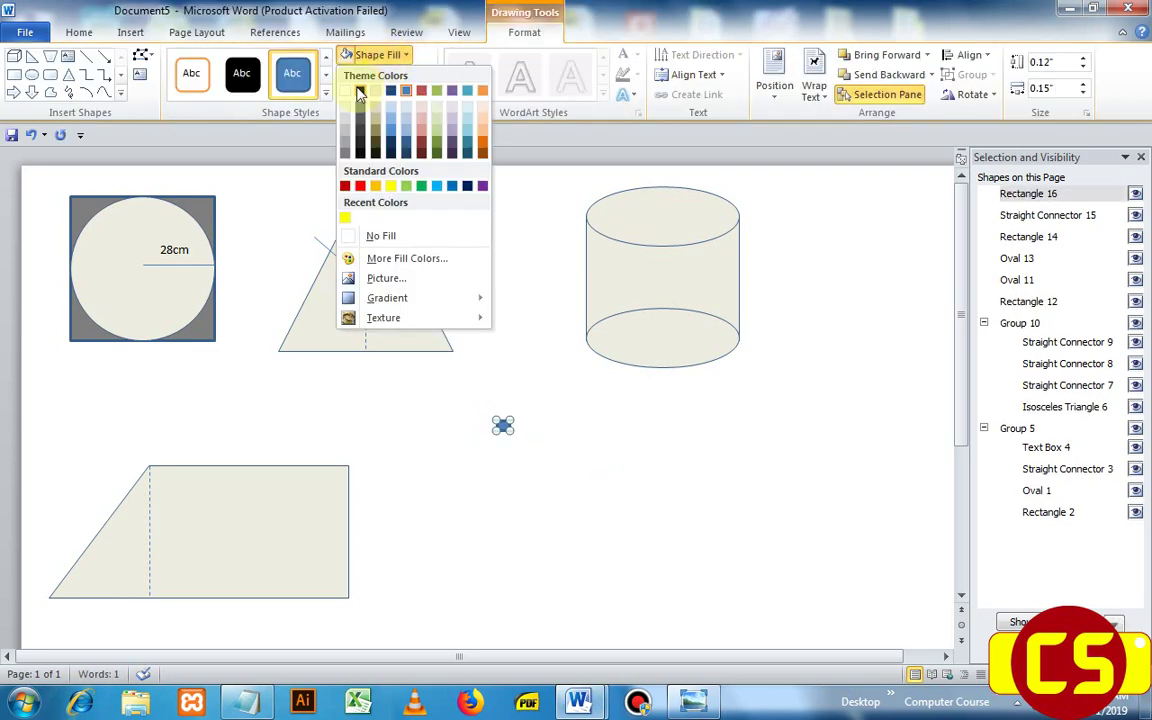
pyautogui.click(370, 235)
pyautogui.click(407, 86)
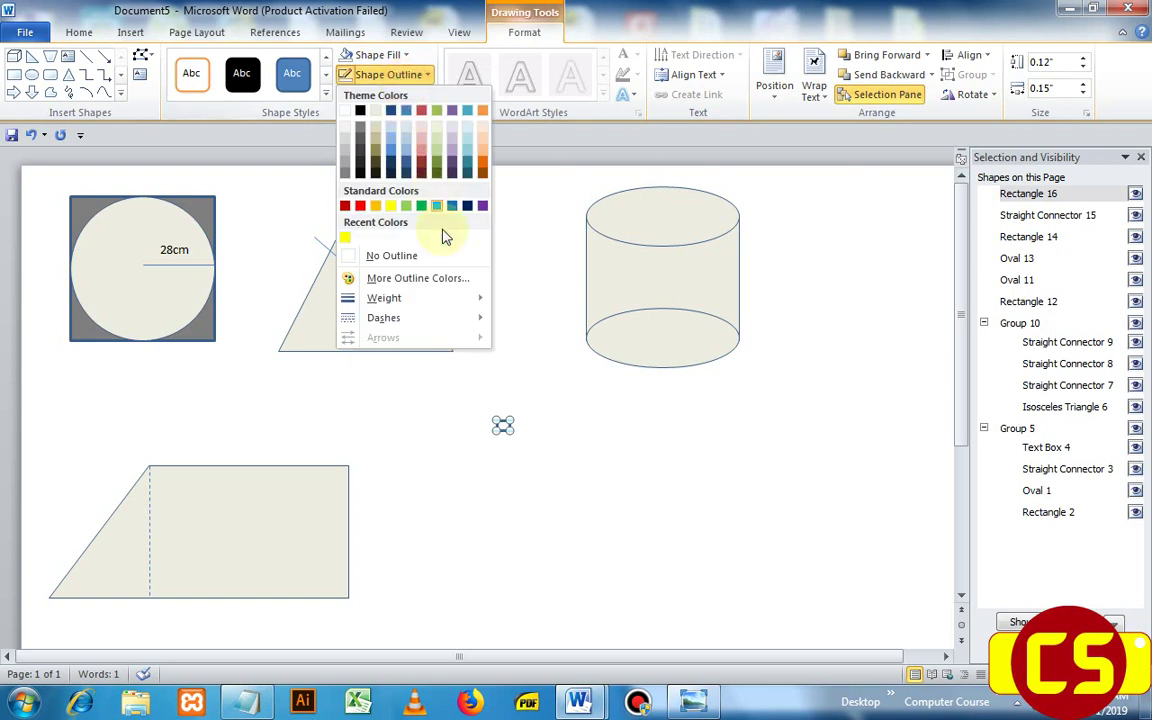
pyautogui.moveTo(432, 300)
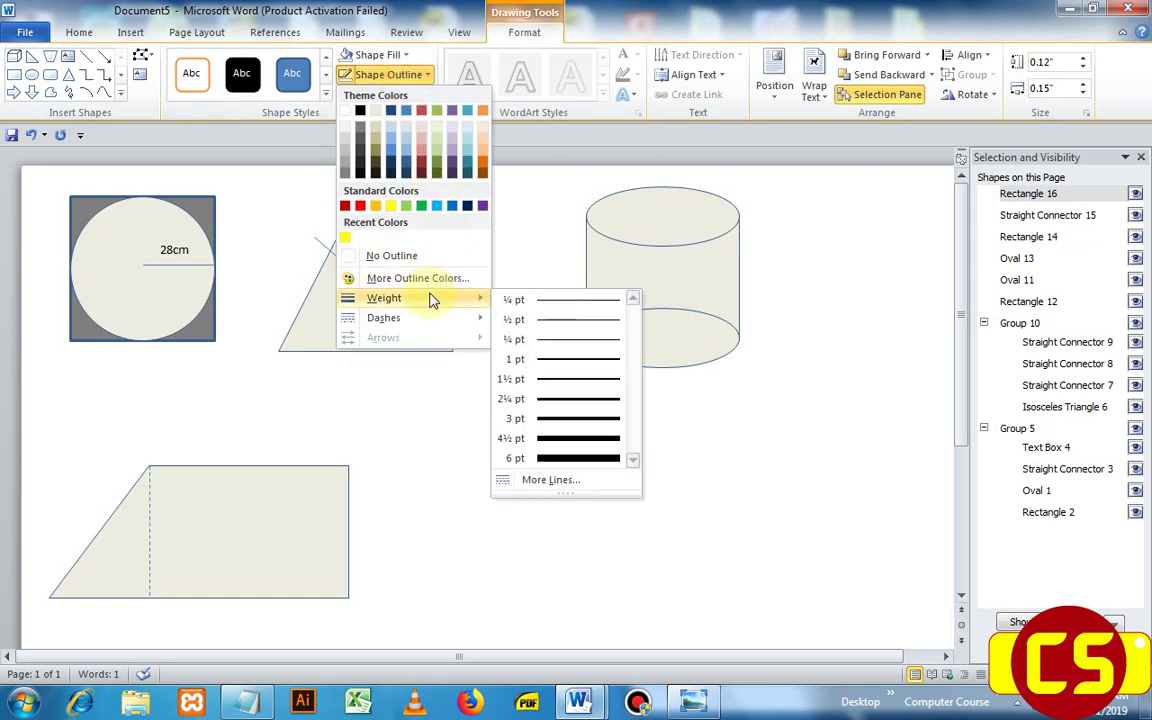
pyautogui.click(550, 359)
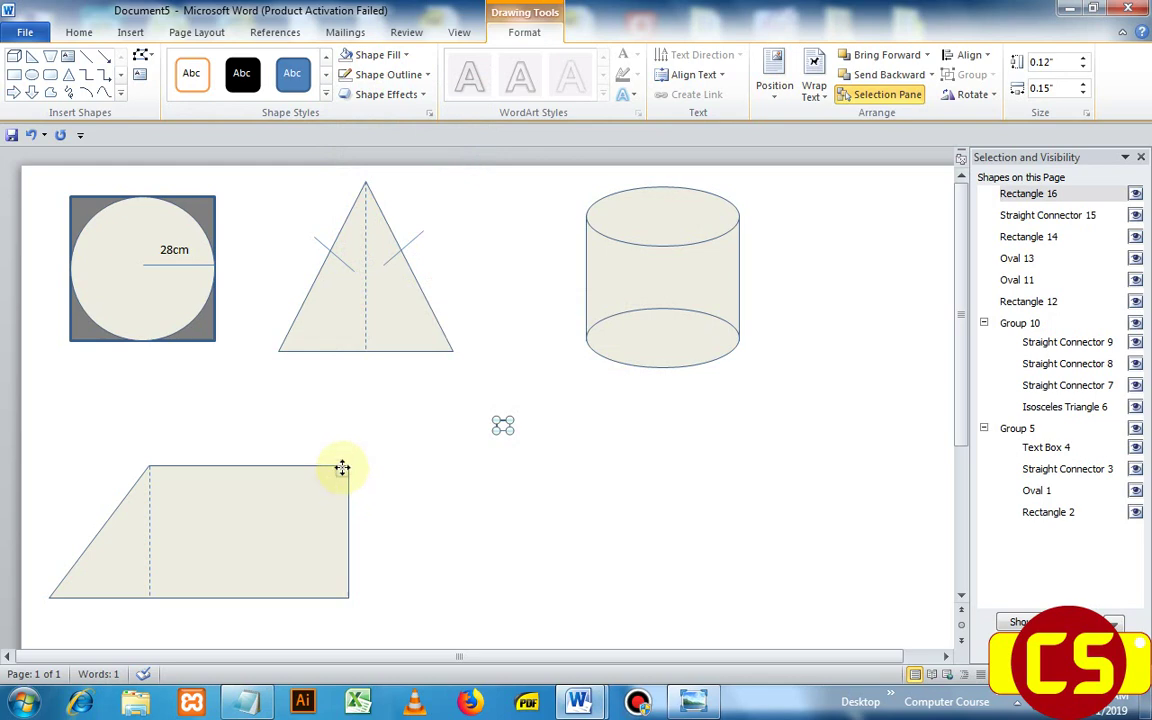
# Step: Fit the small rectangle into the trapezoid's upper-right corner as a right-angle marker and place a copy in its lower-right corner
pyautogui.moveTo(502, 426); pyautogui.dragTo(342, 467)
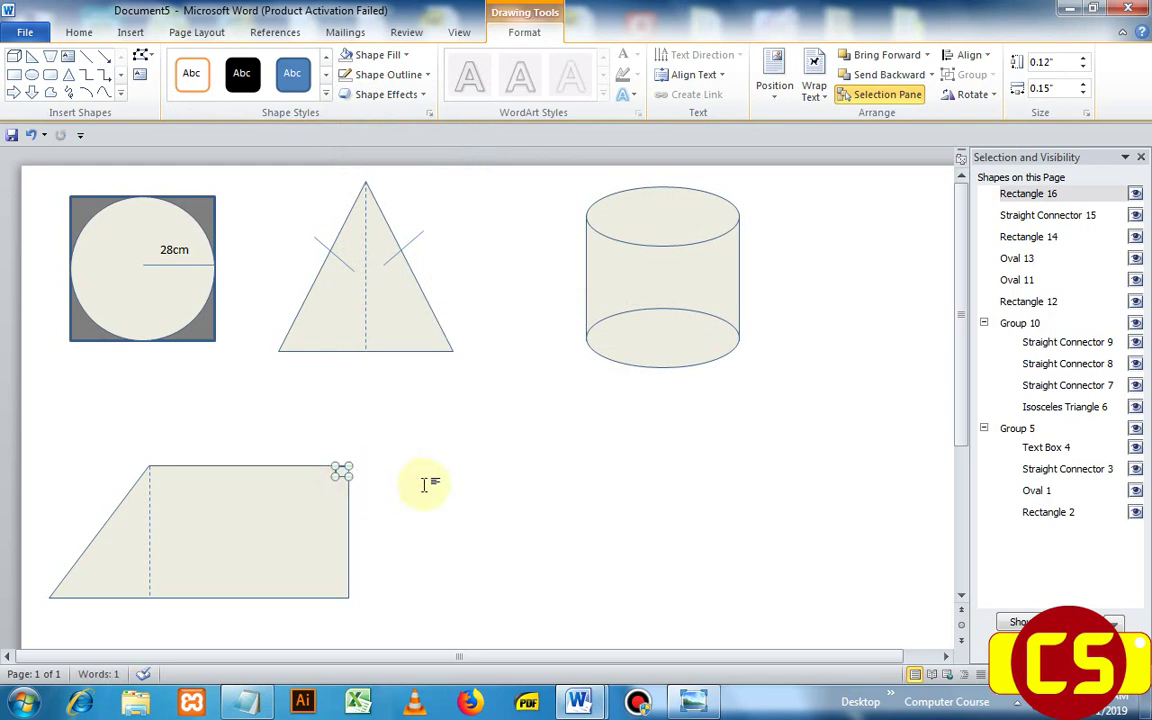
pyautogui.click(424, 484)
pyautogui.click(341, 474)
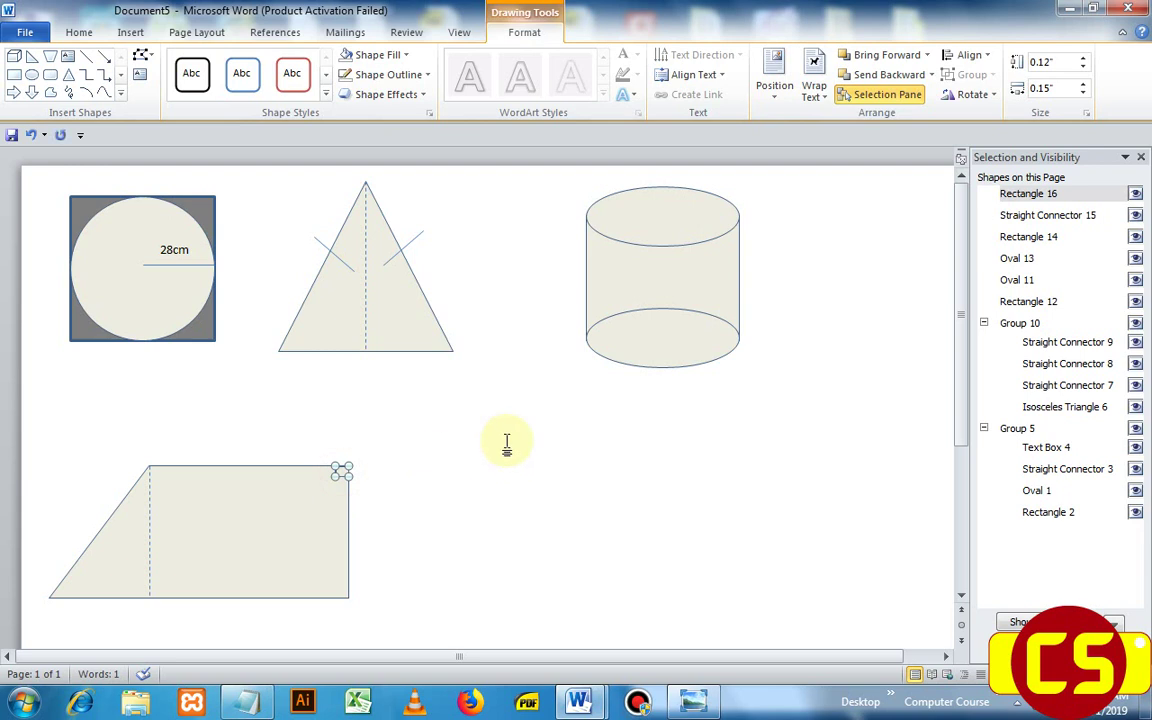
pyautogui.hotkey('ctrl', 'v')
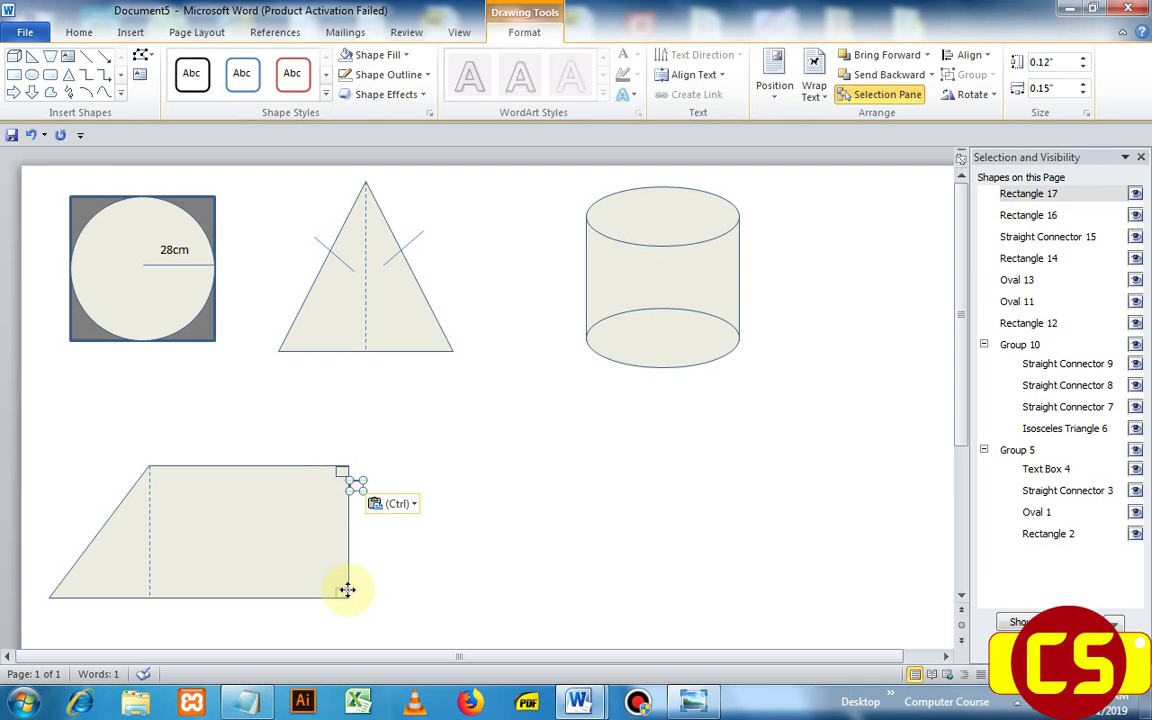
pyautogui.moveTo(346, 590); pyautogui.dragTo(344, 592)
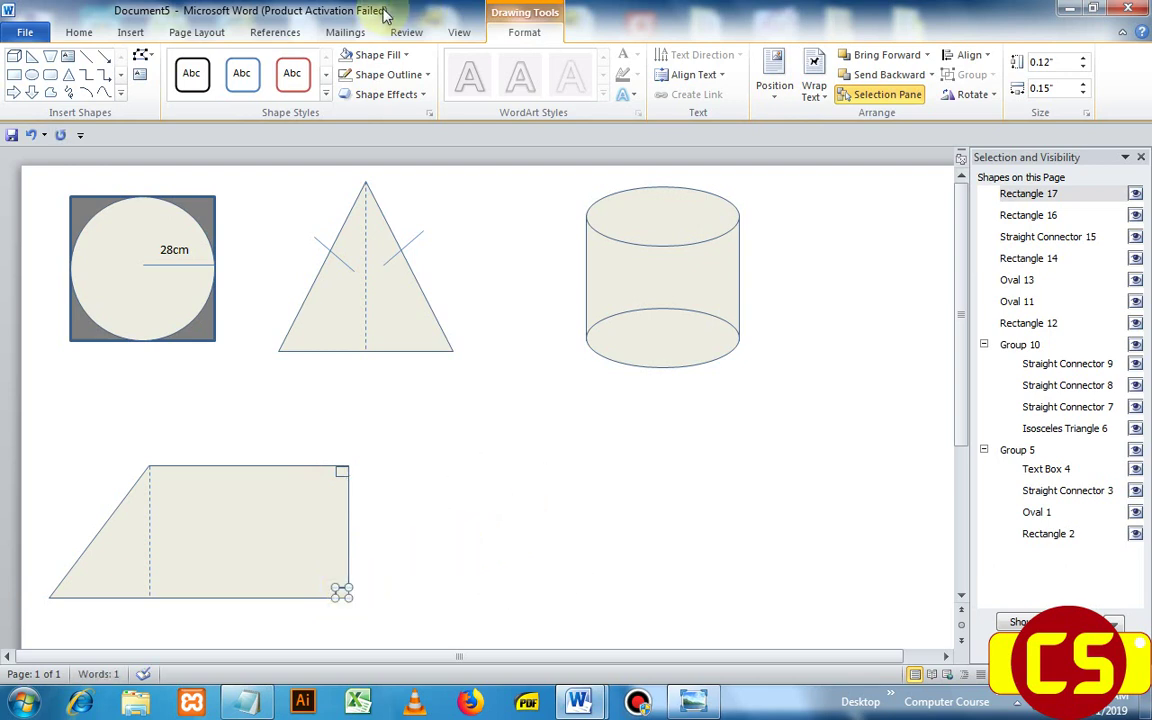
# Step: Place two more copies of the right-angle marker beside the dashed height line, one at its upper end and one at its base
pyautogui.hotkey('ctrl', 'v')
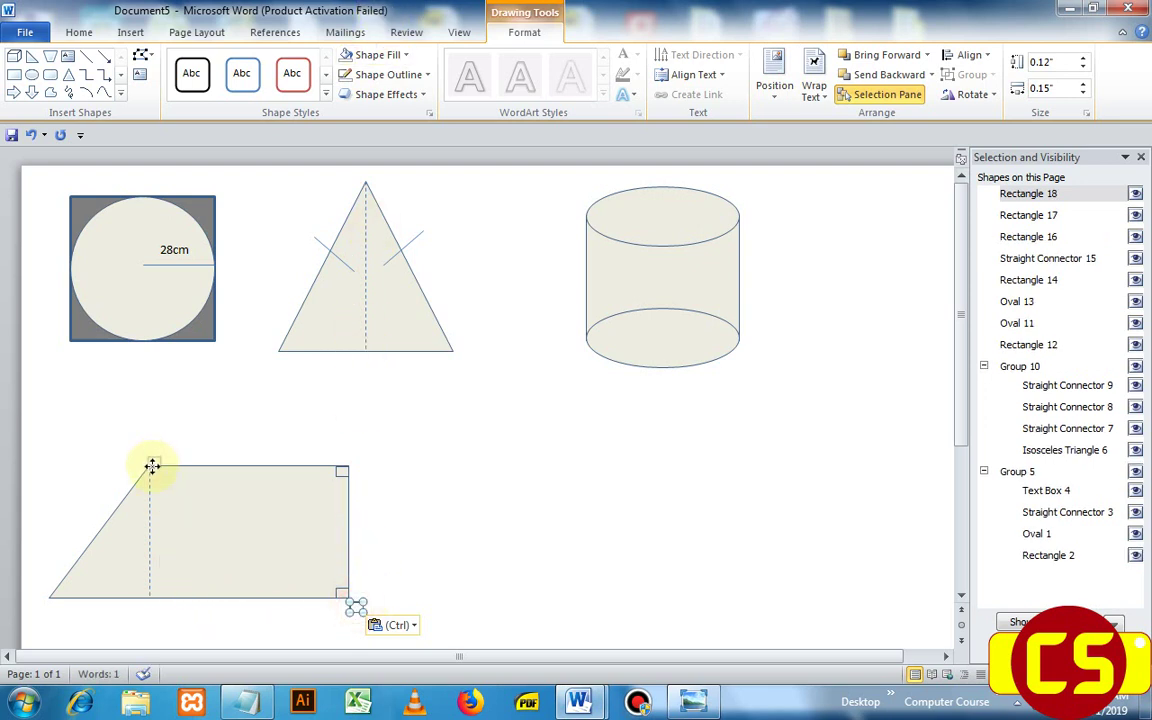
pyautogui.moveTo(156, 470); pyautogui.dragTo(155, 470)
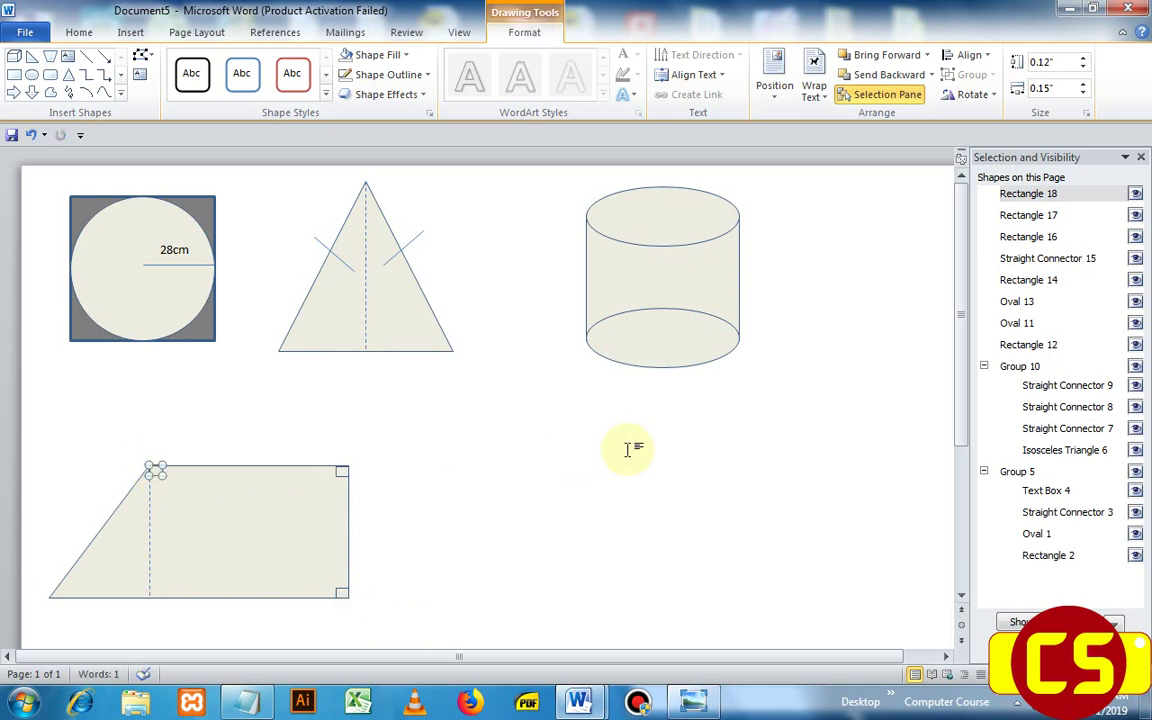
pyautogui.hotkey('ctrl', 'v')
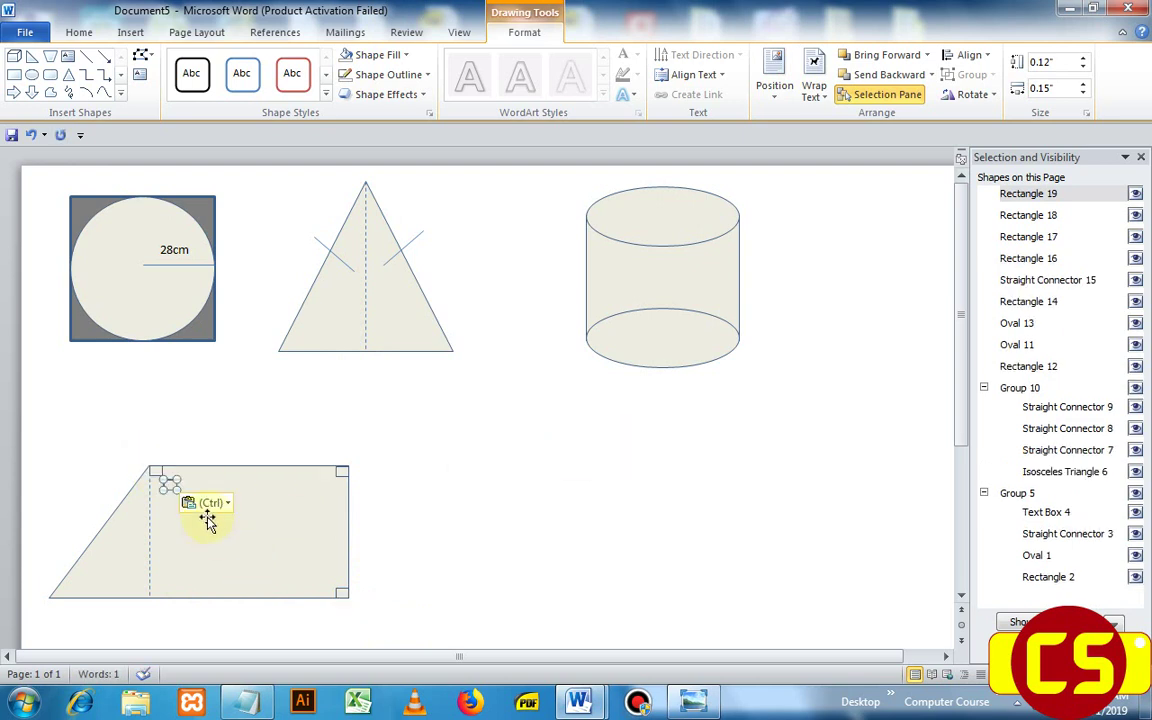
pyautogui.click(157, 598)
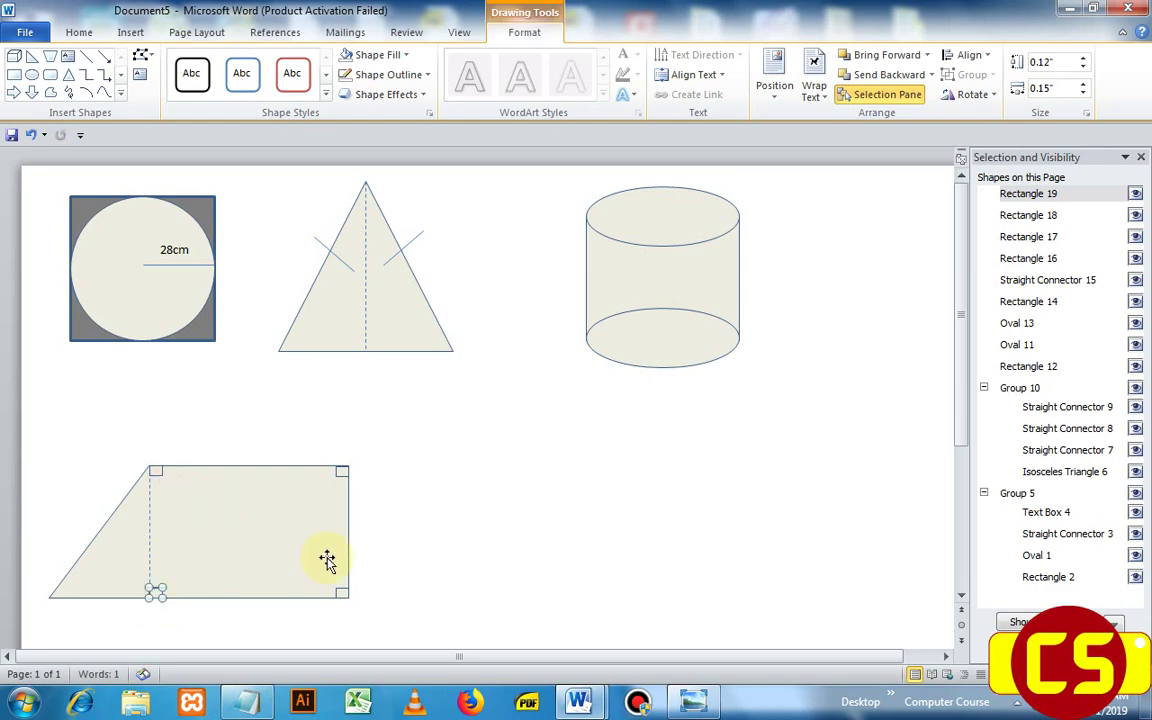
pyautogui.click(509, 553)
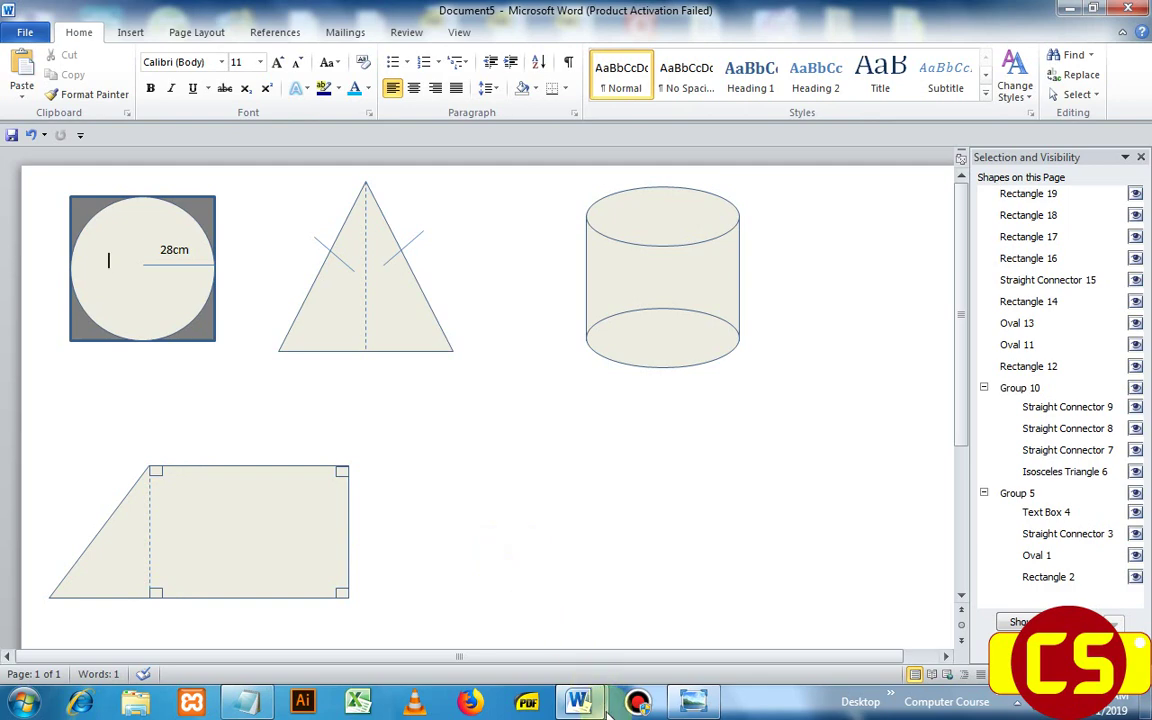
# Step: Check the parallel-lines figure in the reference shapes document and draw a horizontal line about 2.71" long beside the trapezoid in Document5
pyautogui.moveTo(578, 700)
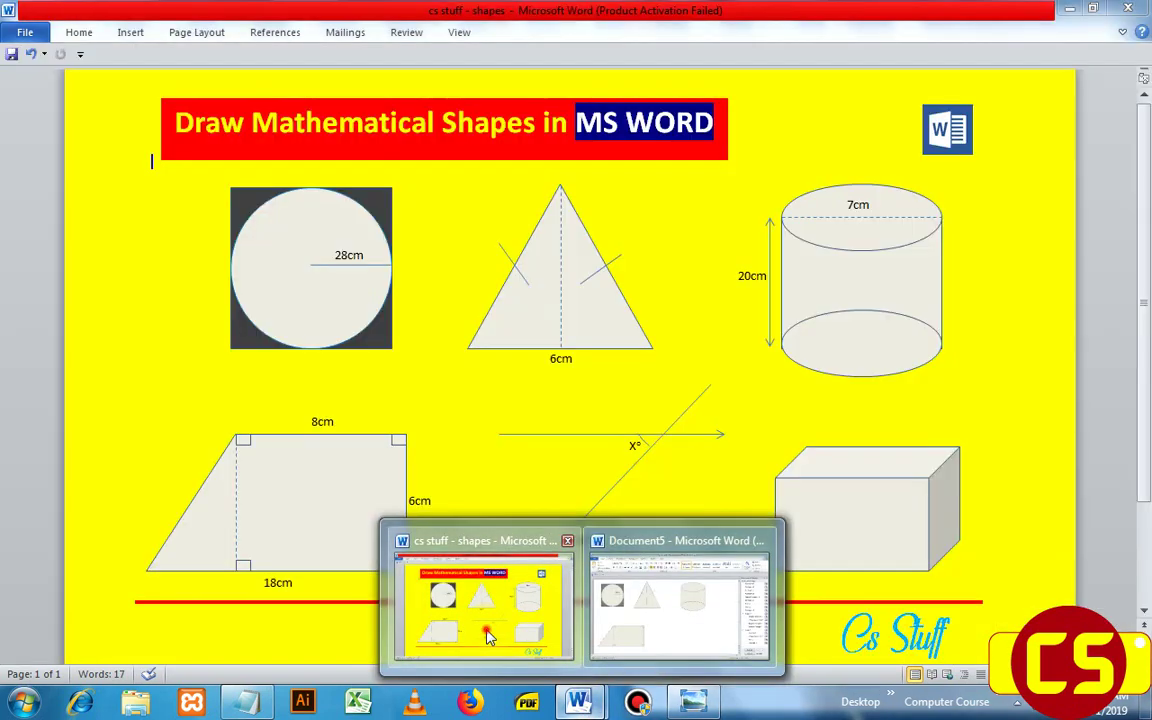
pyautogui.click(490, 630)
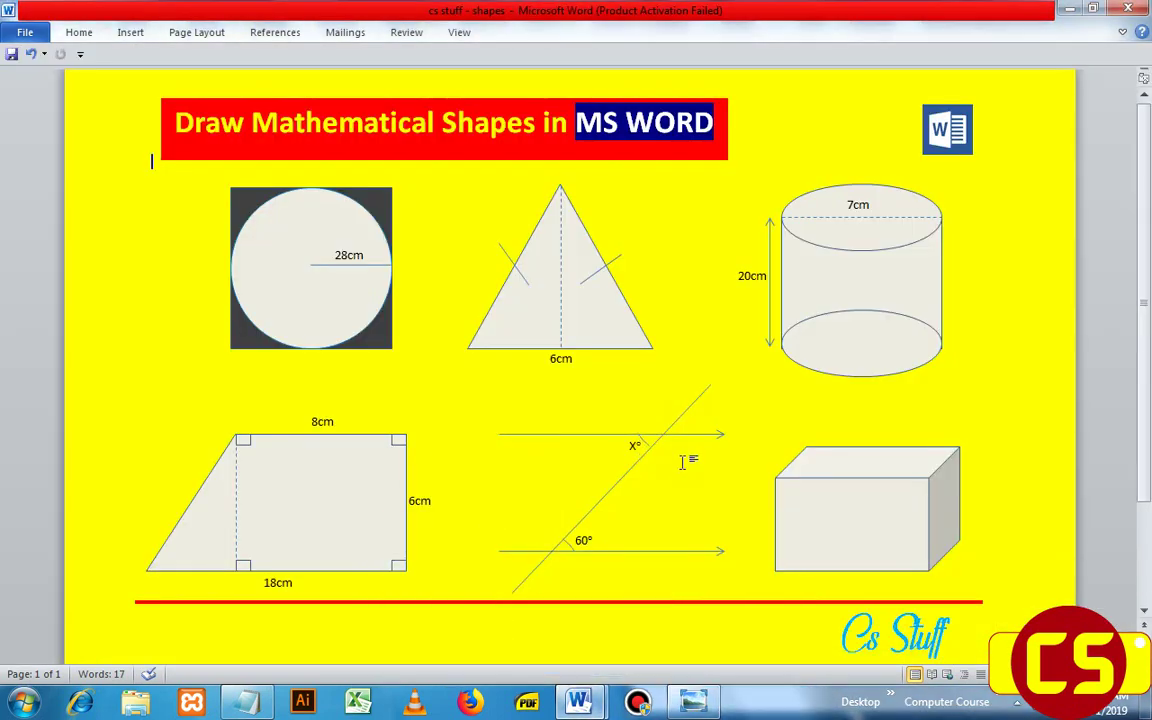
pyautogui.moveTo(578, 700)
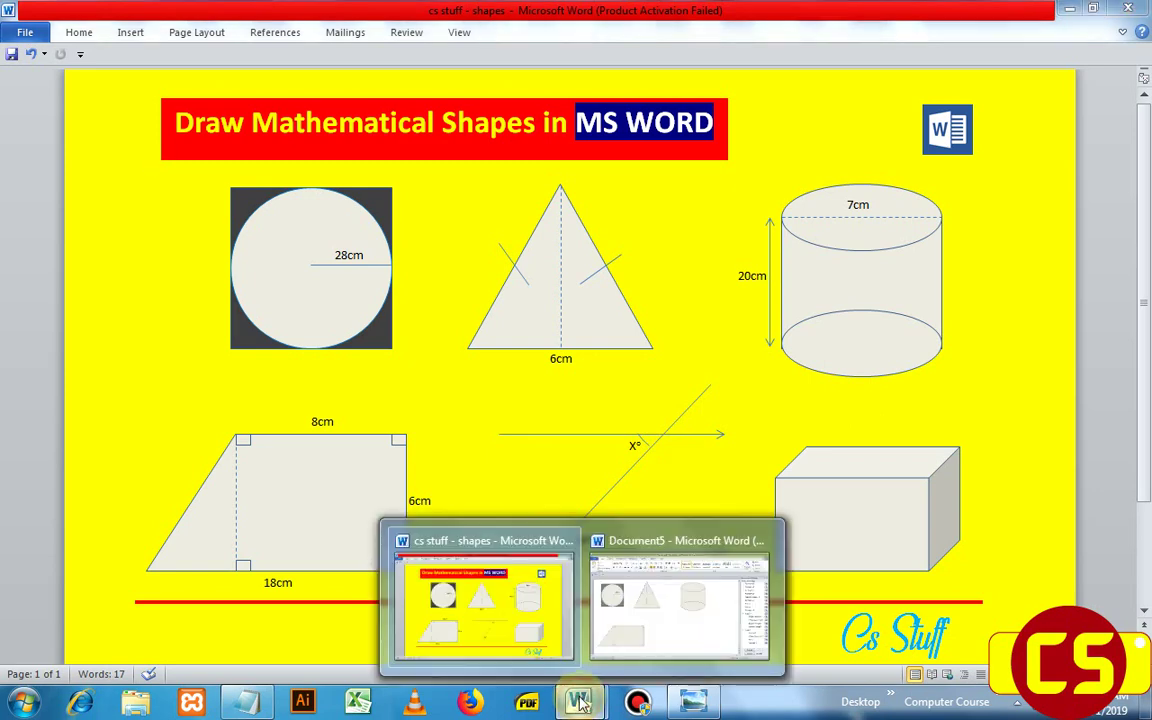
pyautogui.click(660, 600)
pyautogui.click(129, 30)
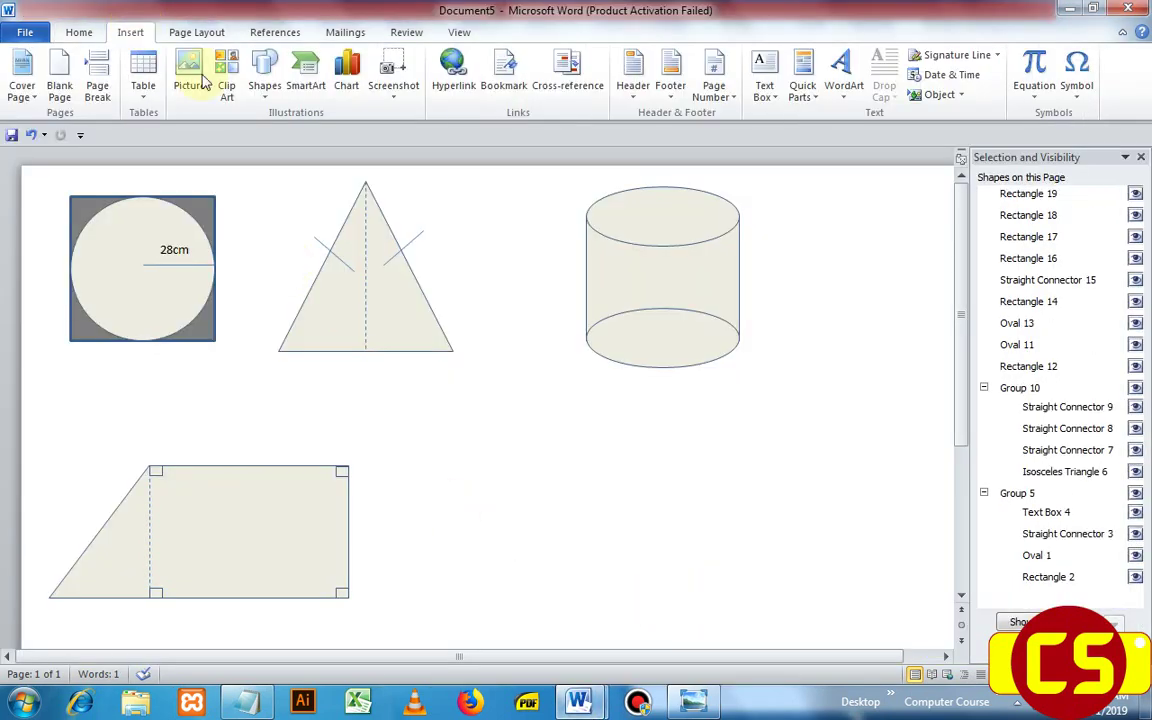
pyautogui.click(262, 85)
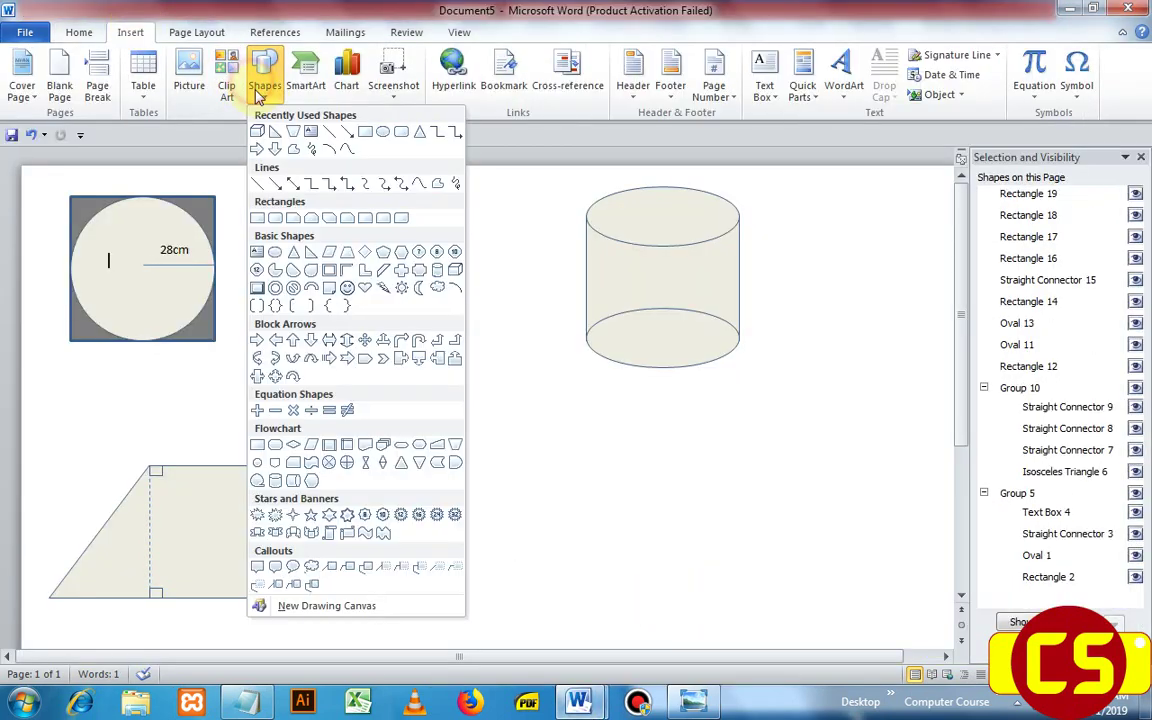
pyautogui.click(329, 134)
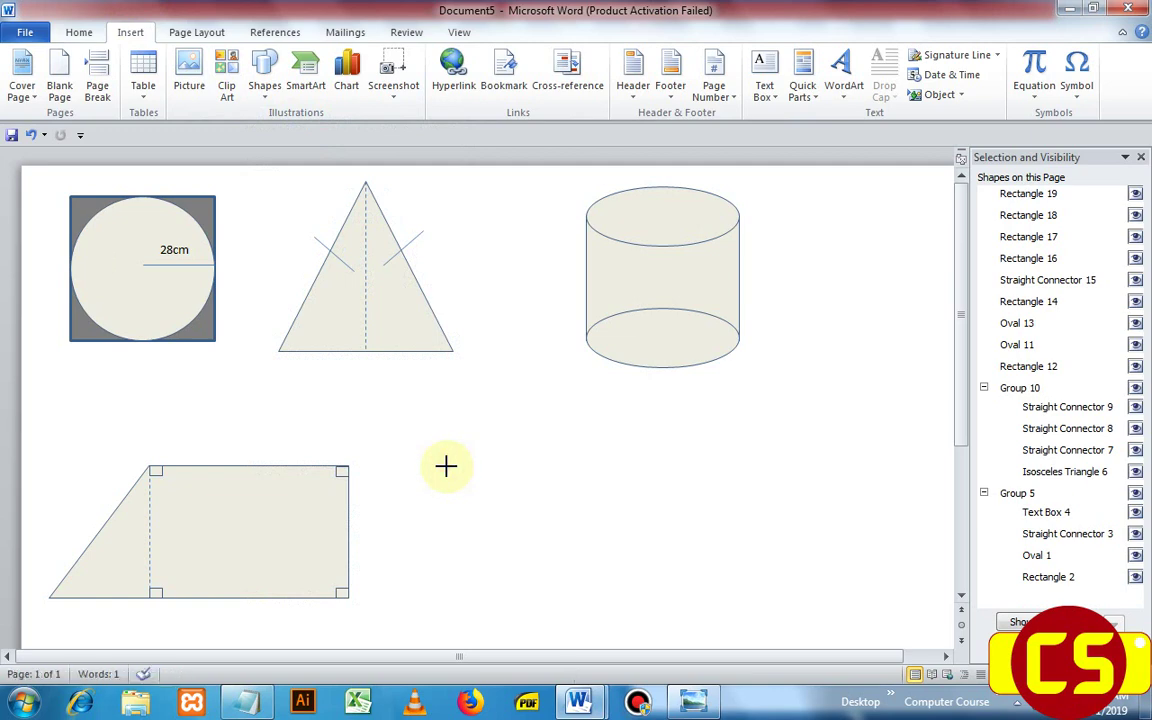
pyautogui.moveTo(446, 465); pyautogui.dragTo(680, 466)
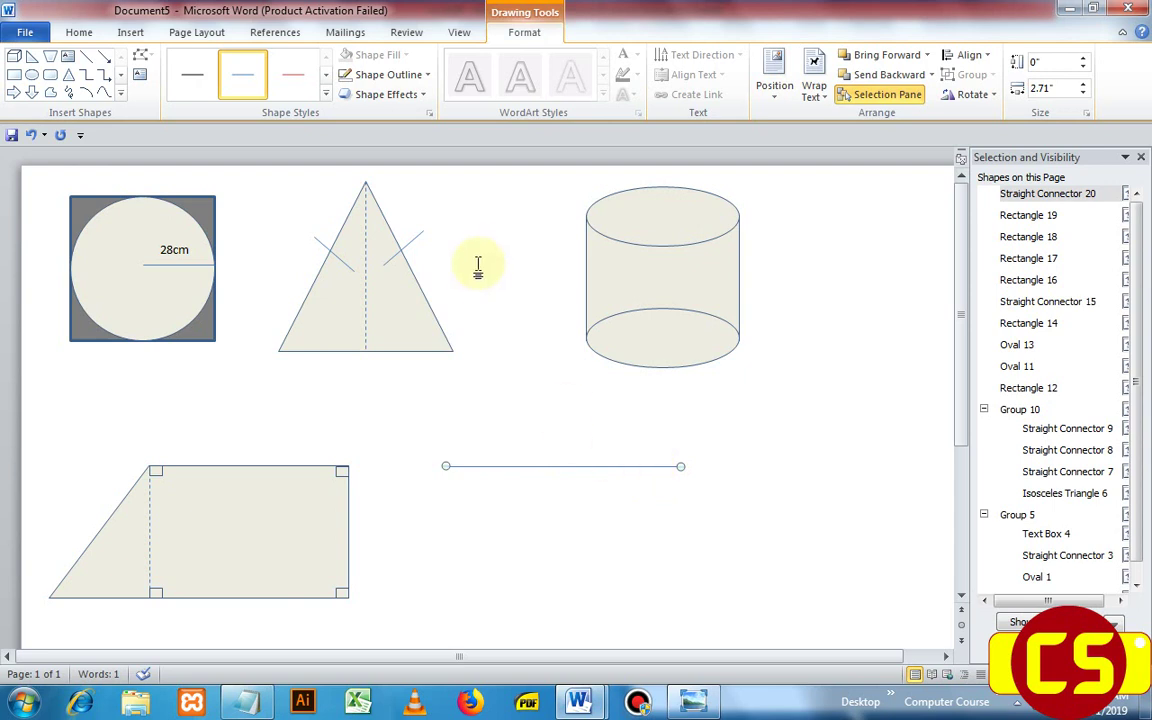
pyautogui.click(430, 117)
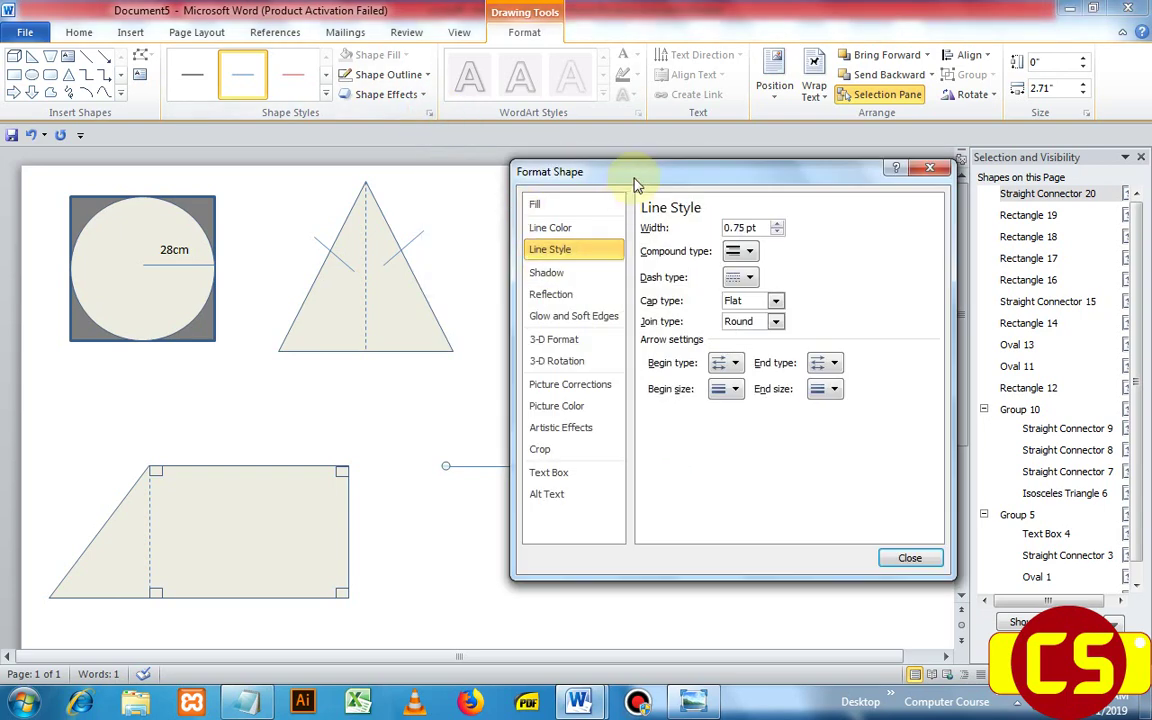
pyautogui.moveTo(635, 182); pyautogui.dragTo(166, 187)
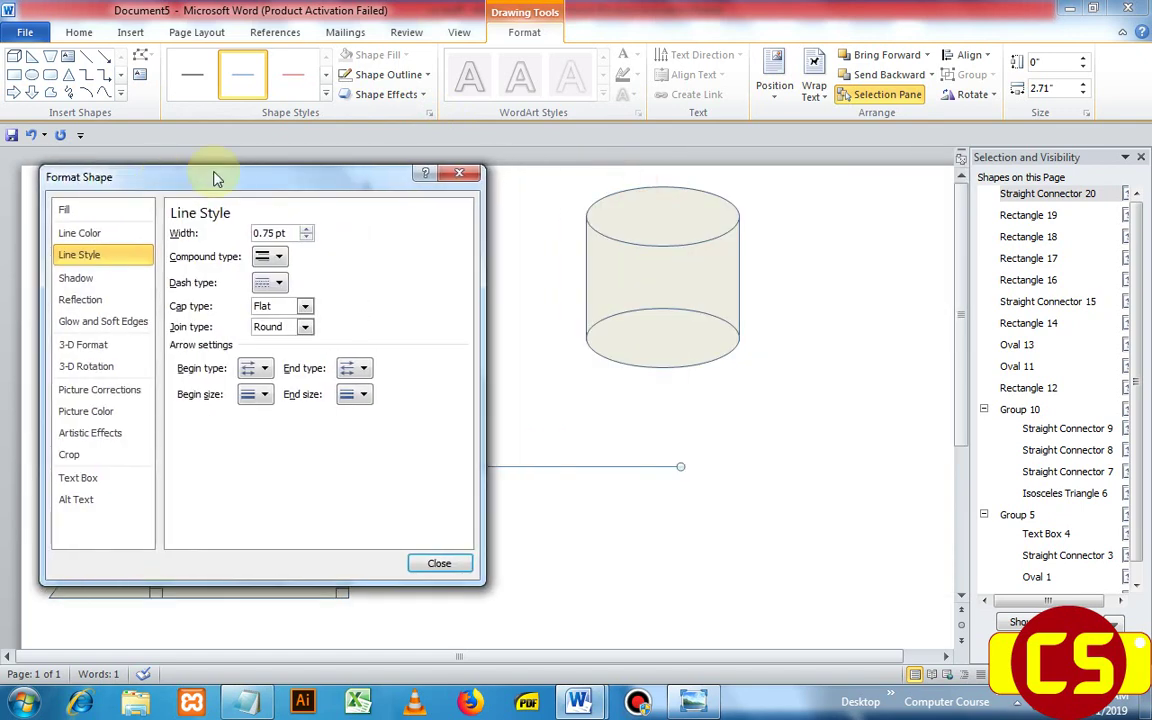
pyautogui.click(459, 174)
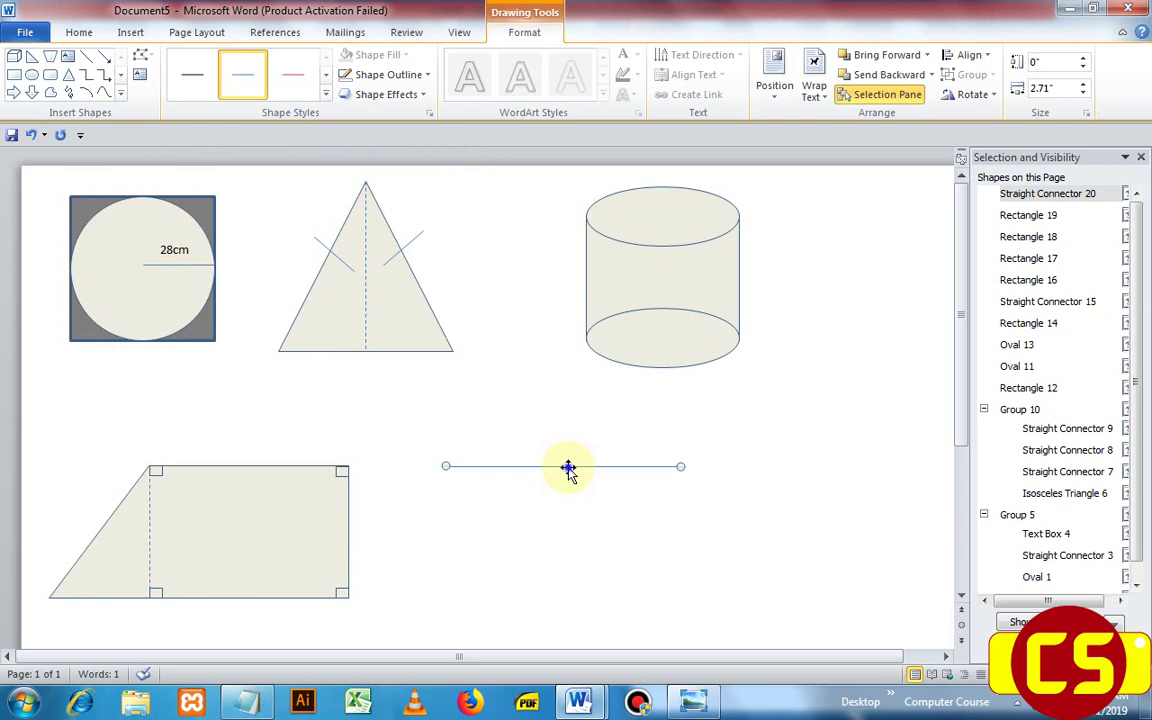
# Step: Give the horizontal line an open arrowhead at its end
pyautogui.rightClick(568, 468)
pyautogui.click(636, 457)
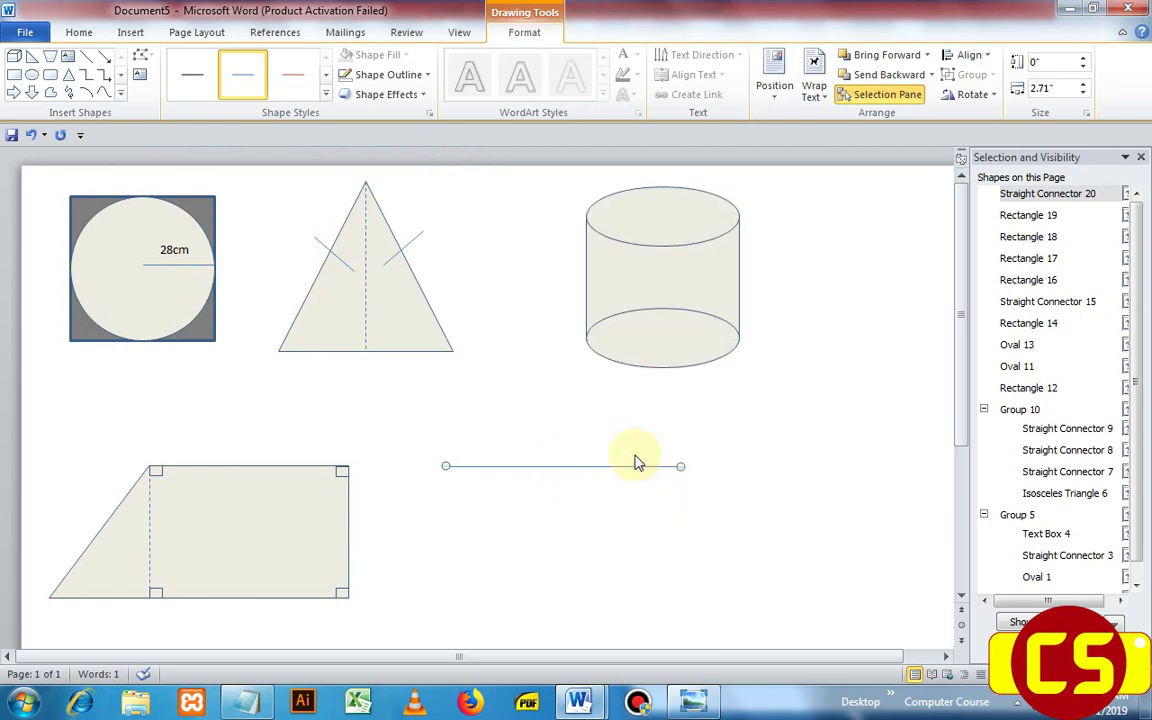
pyautogui.moveTo(305, 183); pyautogui.dragTo(300, 183)
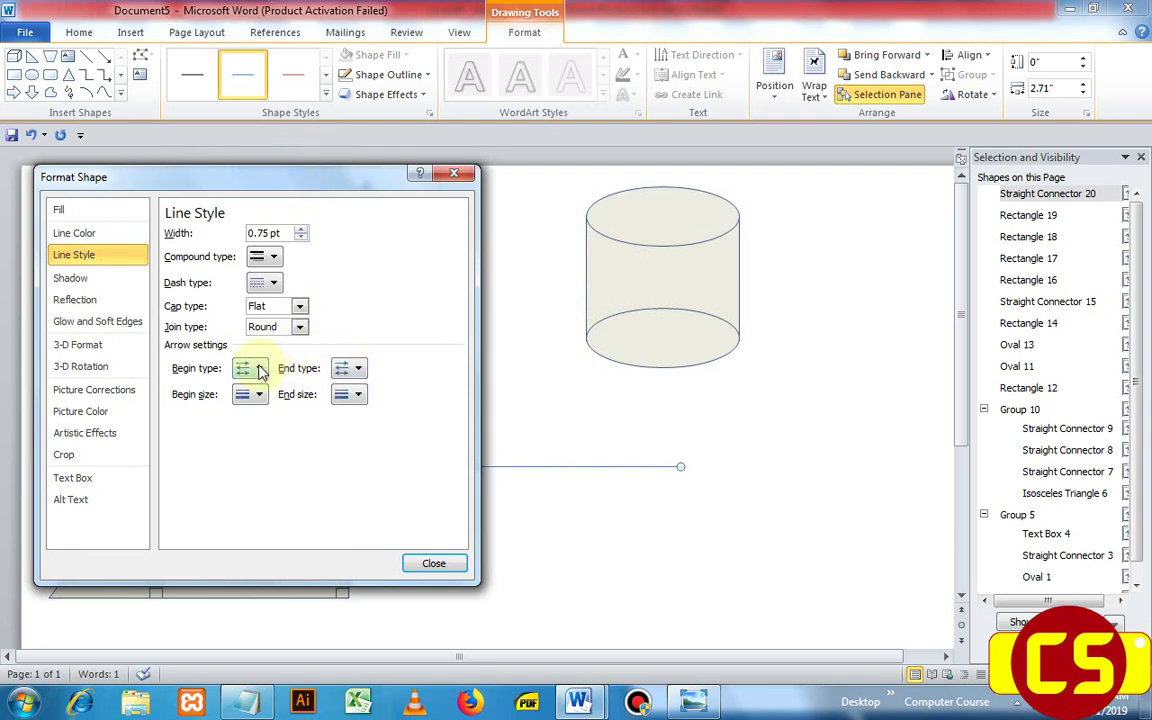
pyautogui.click(352, 368)
pyautogui.click(382, 413)
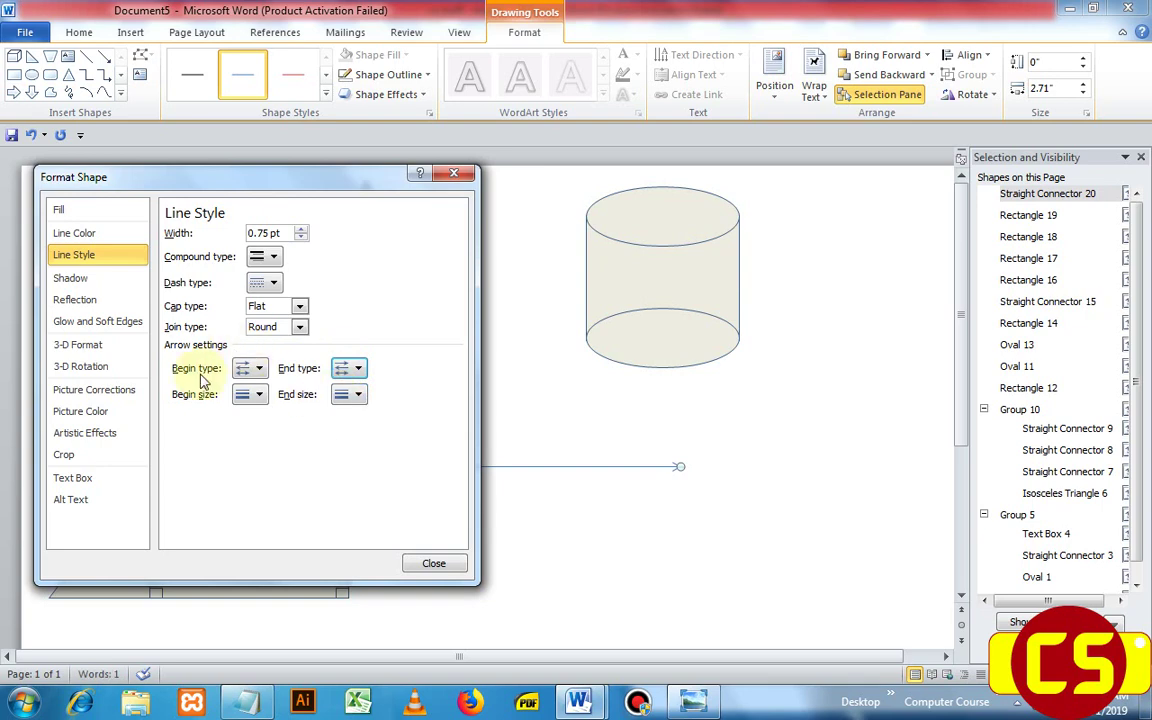
pyautogui.click(433, 564)
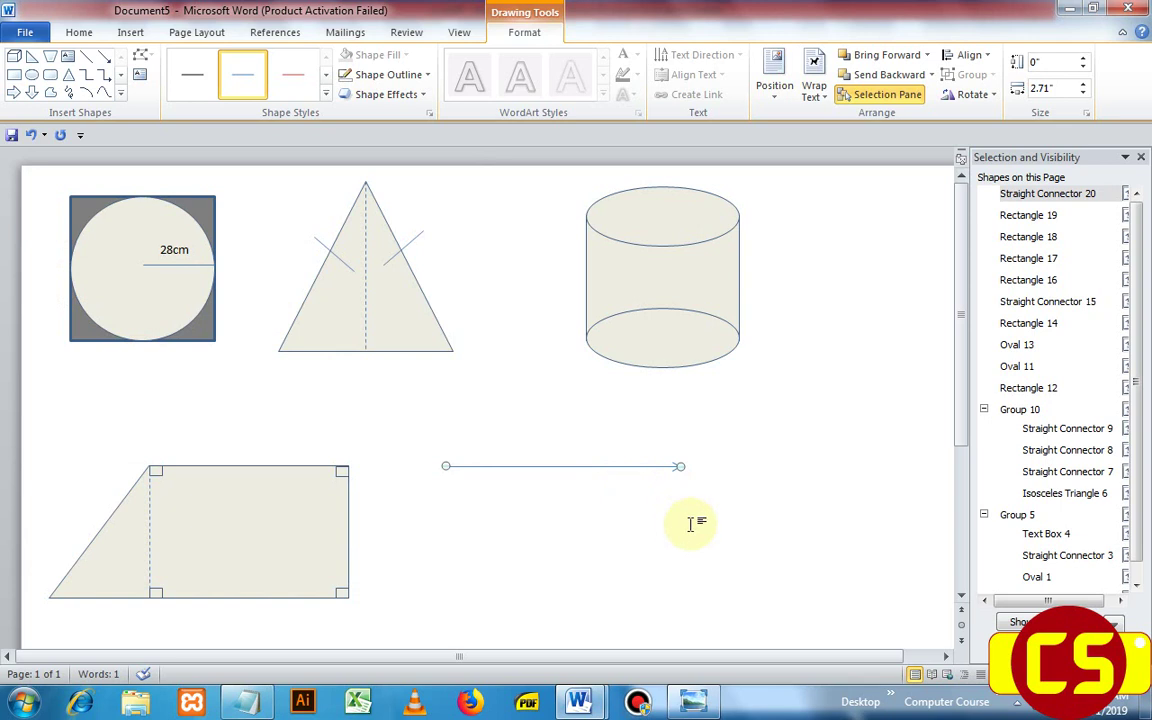
# Step: Duplicate the arrow line below the original and draw a slanted line about 2.15" high and 1.75" wide crossing both arrows
pyautogui.hotkey('ctrl', 'd')
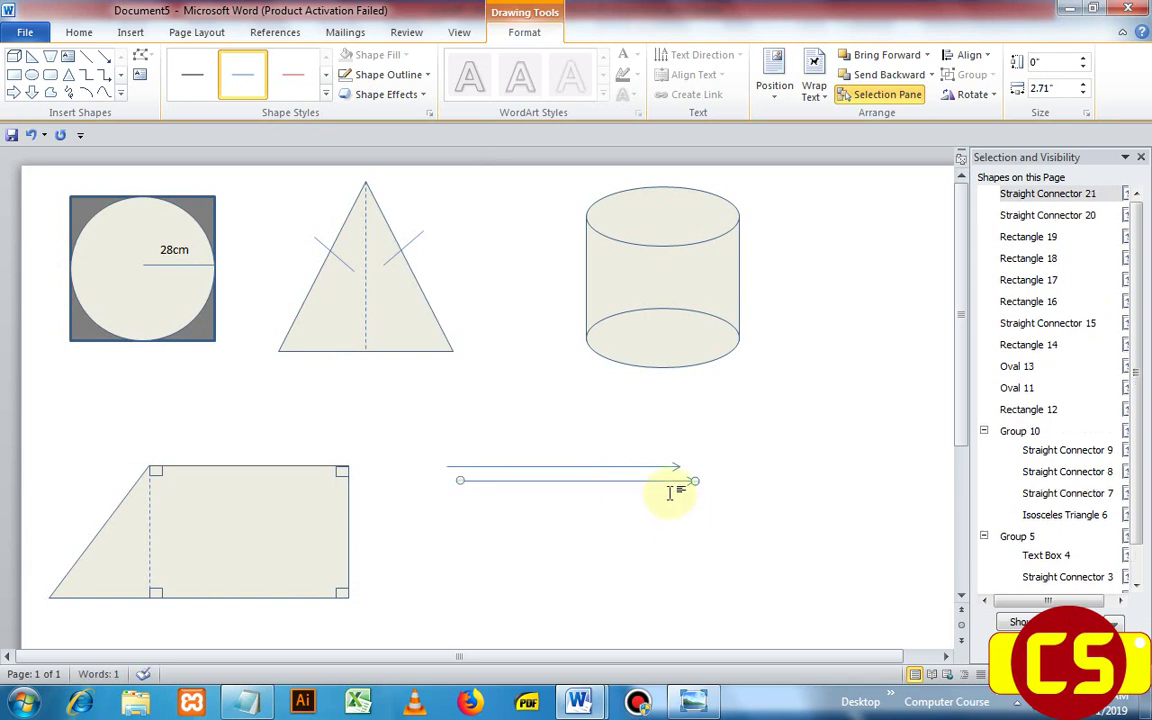
pyautogui.moveTo(670, 486); pyautogui.dragTo(645, 588)
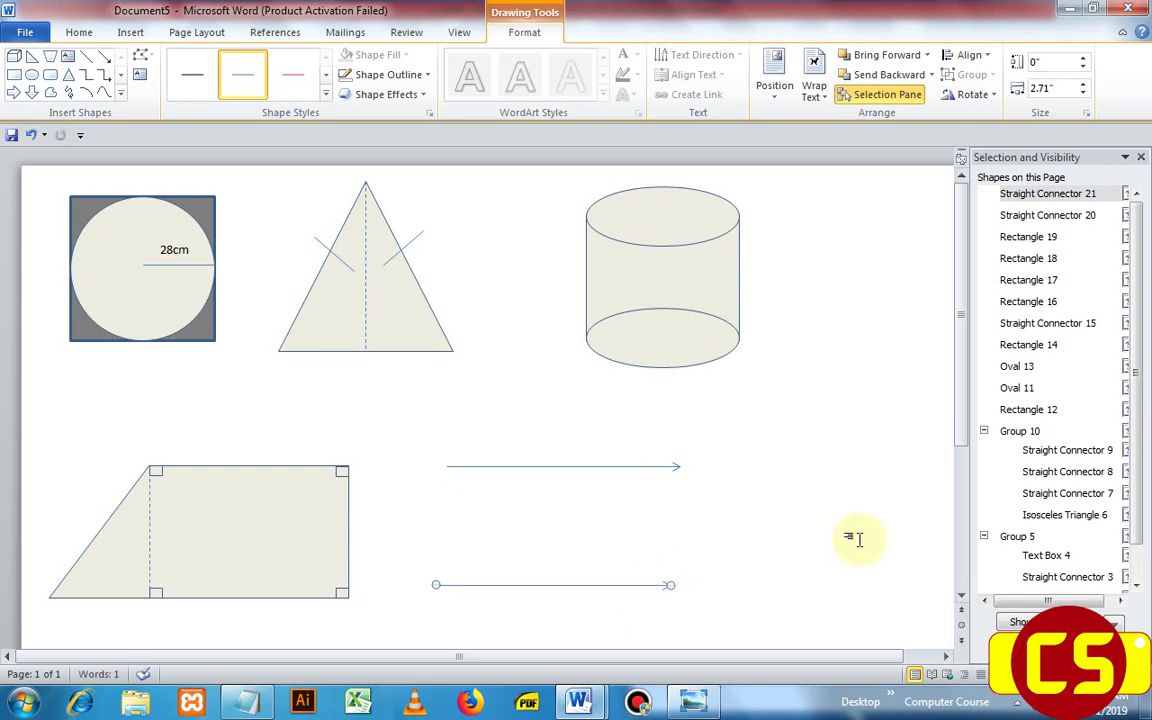
pyautogui.click(128, 32)
pyautogui.click(280, 92)
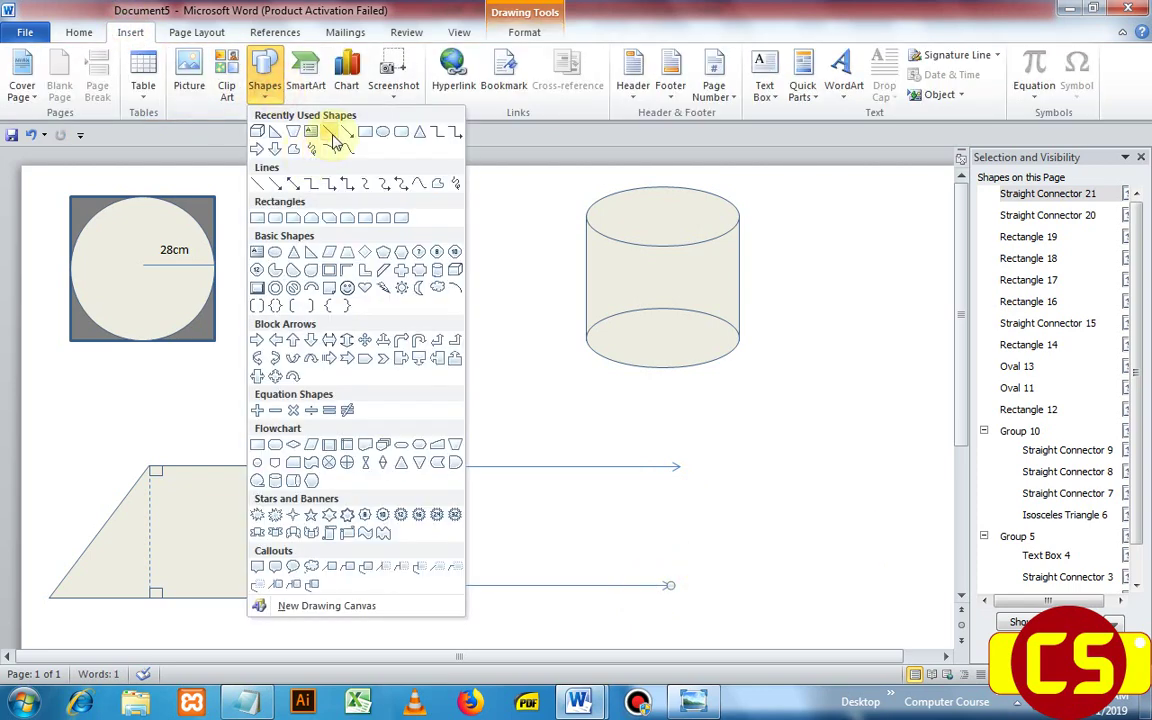
pyautogui.click(300, 128)
pyautogui.moveTo(624, 431); pyautogui.dragTo(474, 616)
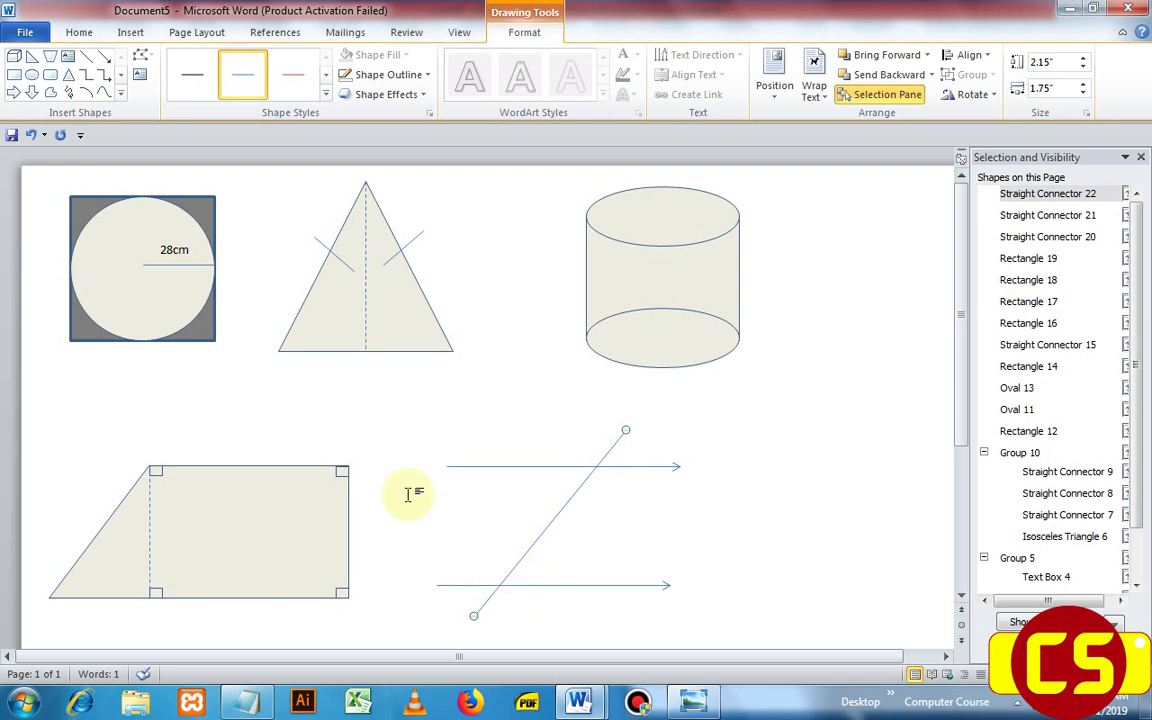
# Step: Copy the circle's 28cm label box to the intersection of the lower arrow and the slanted line, and change its text to 60
pyautogui.click(167, 246)
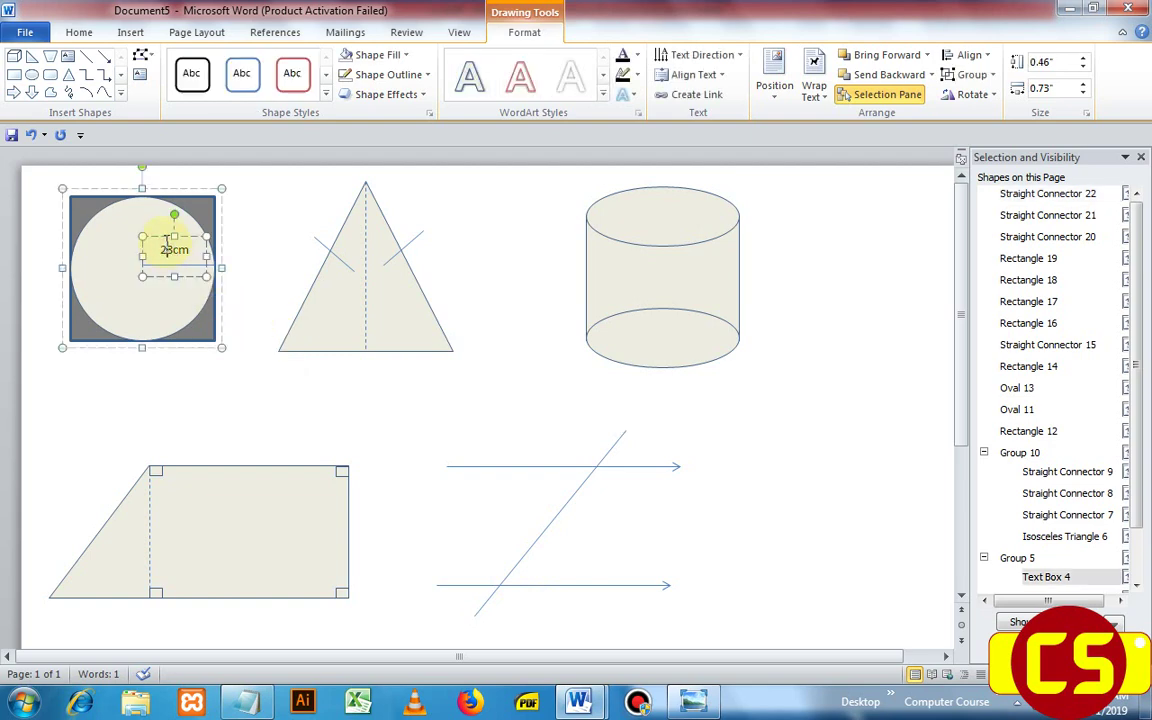
pyautogui.rightClick(160, 240)
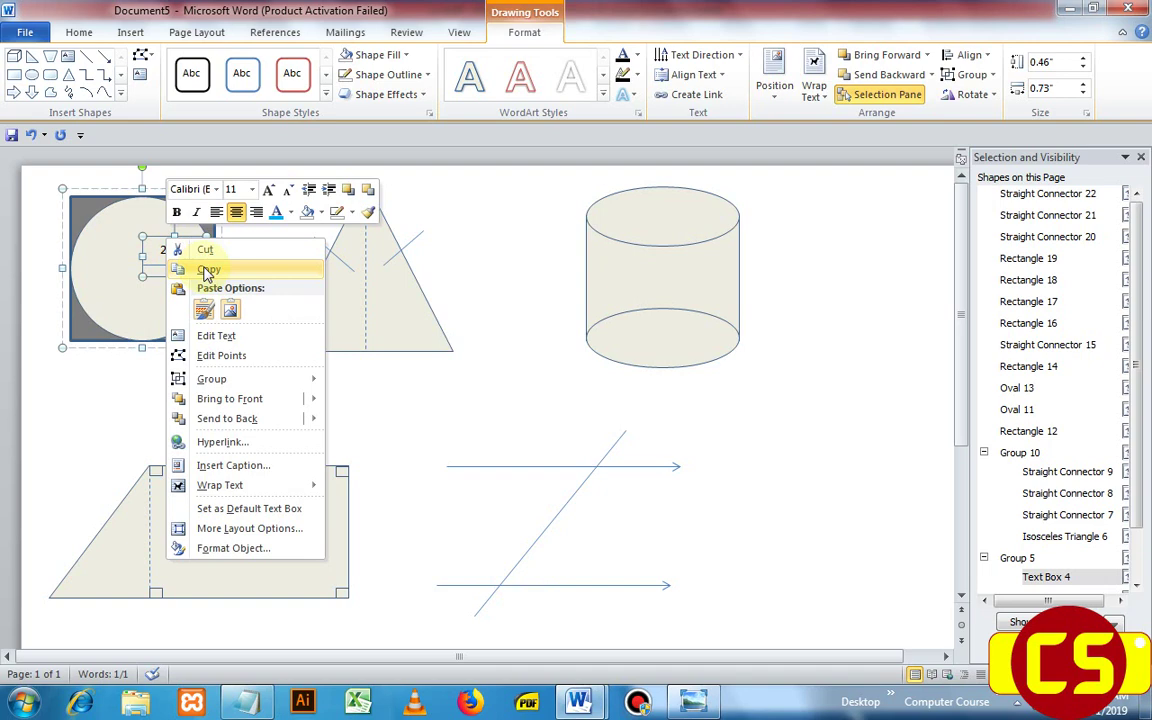
pyautogui.click(207, 271)
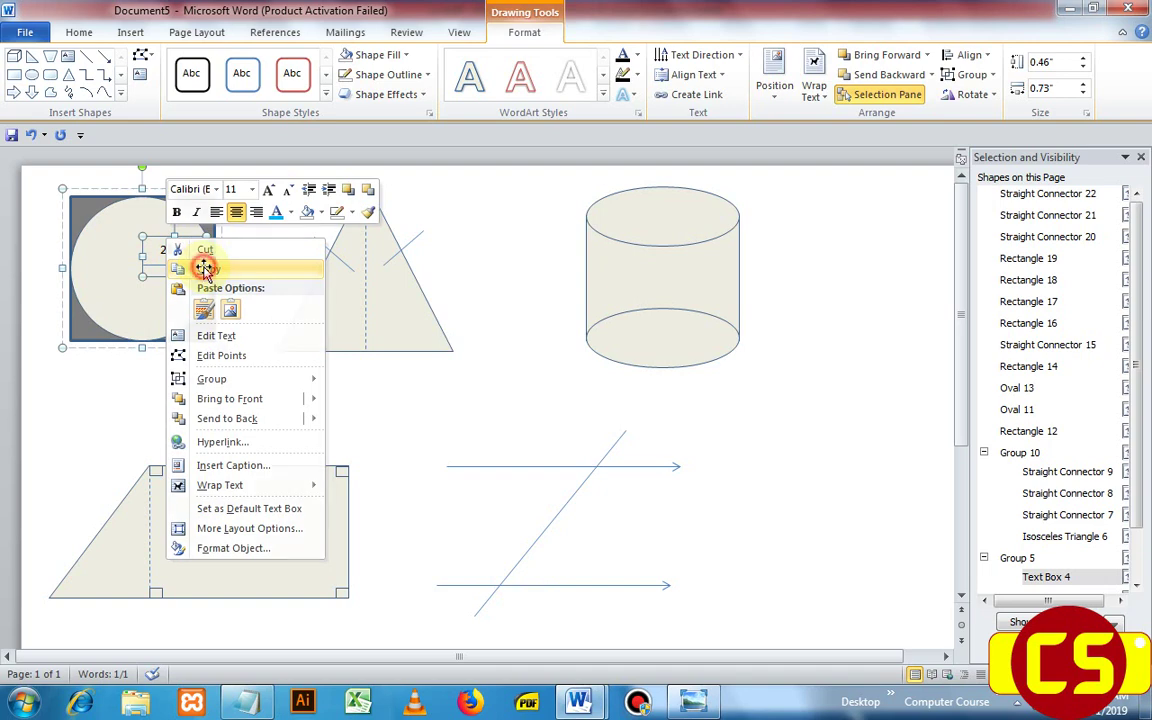
pyautogui.click(483, 405)
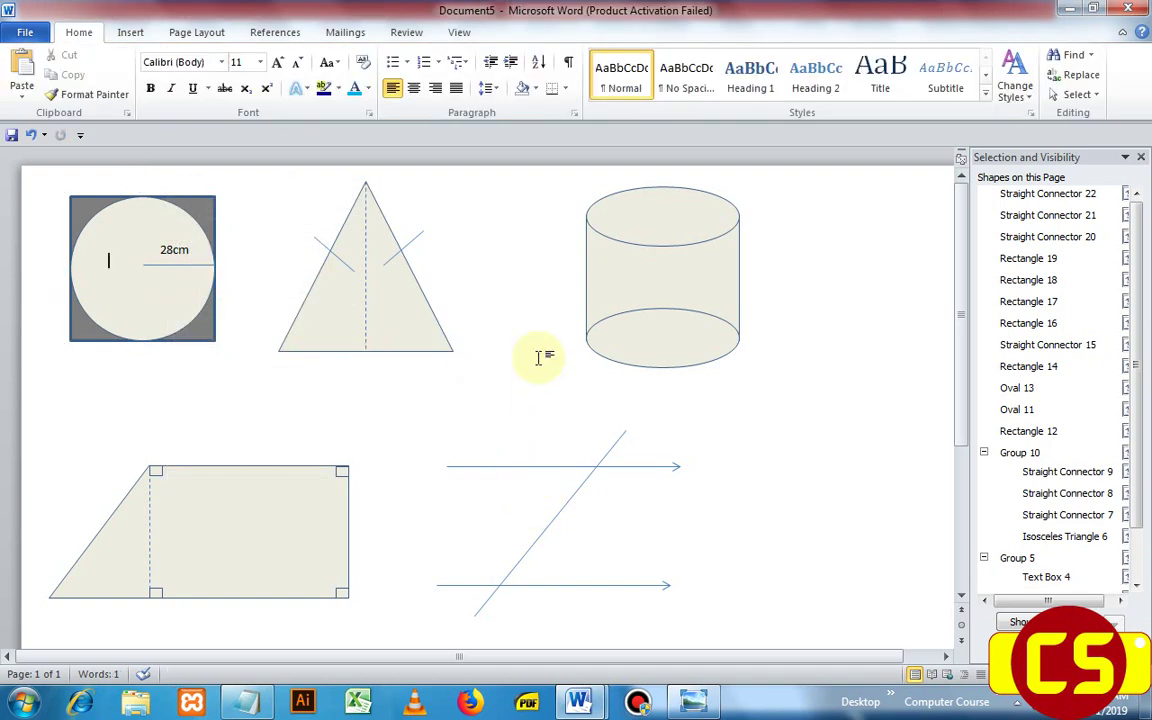
pyautogui.hotkey('ctrl', 'v')
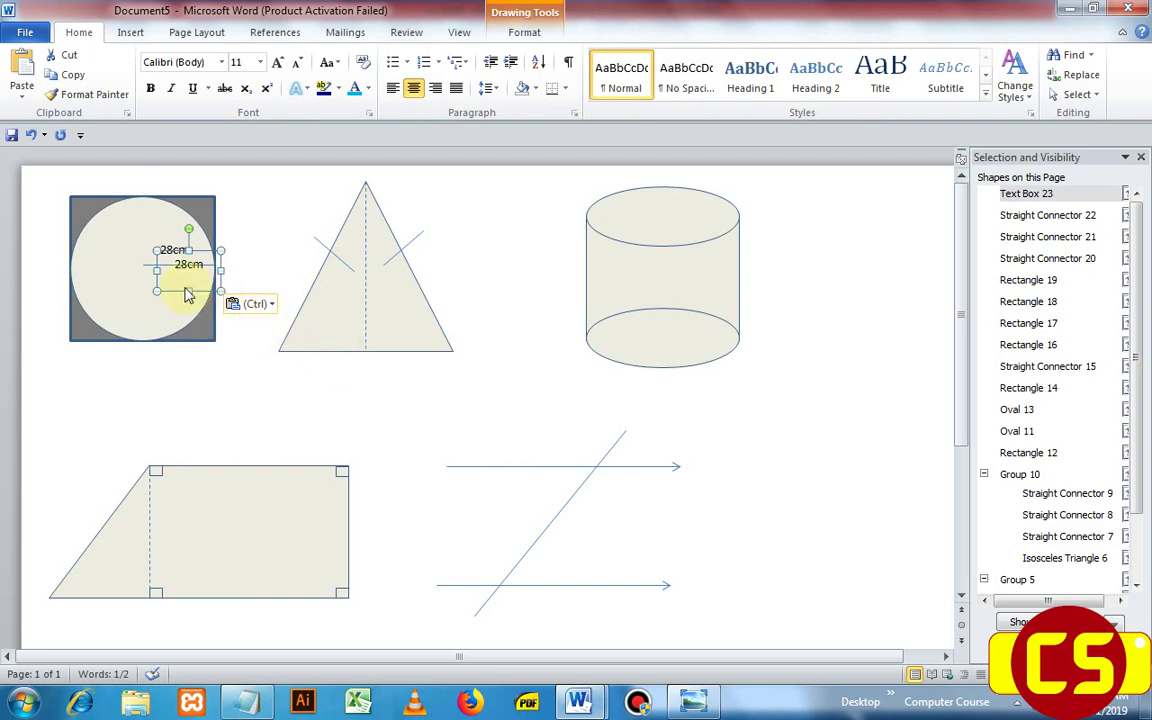
pyautogui.moveTo(181, 290); pyautogui.dragTo(524, 597)
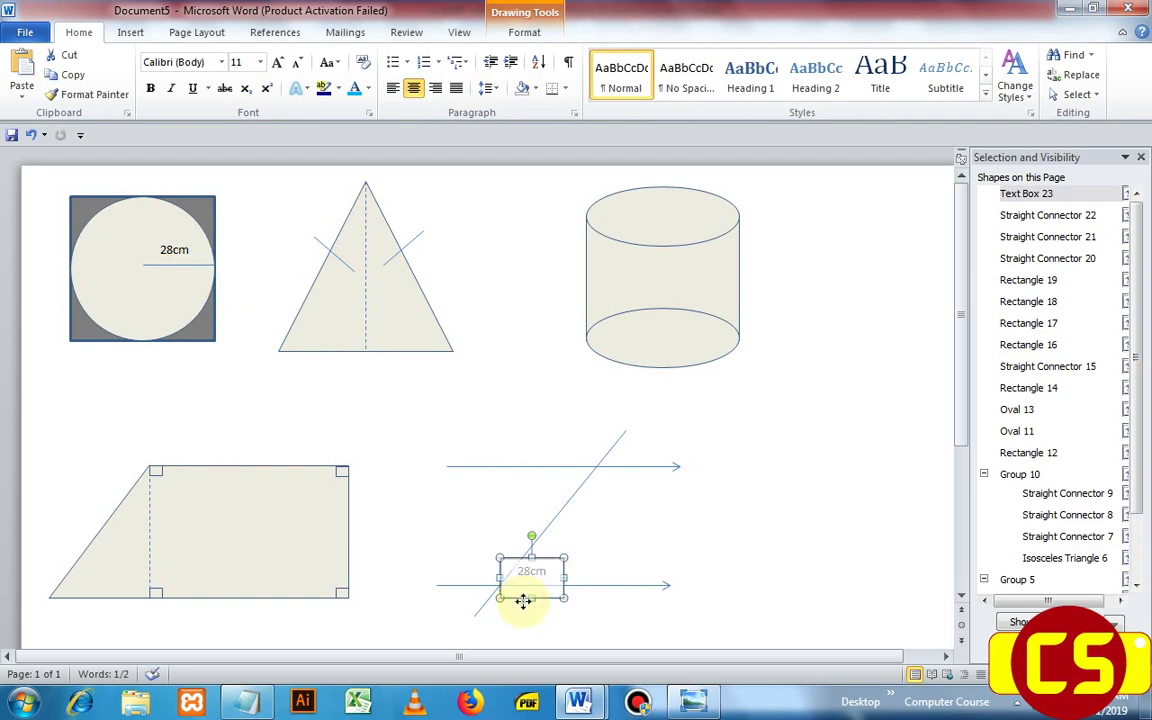
pyautogui.moveTo(522, 601); pyautogui.dragTo(505, 585)
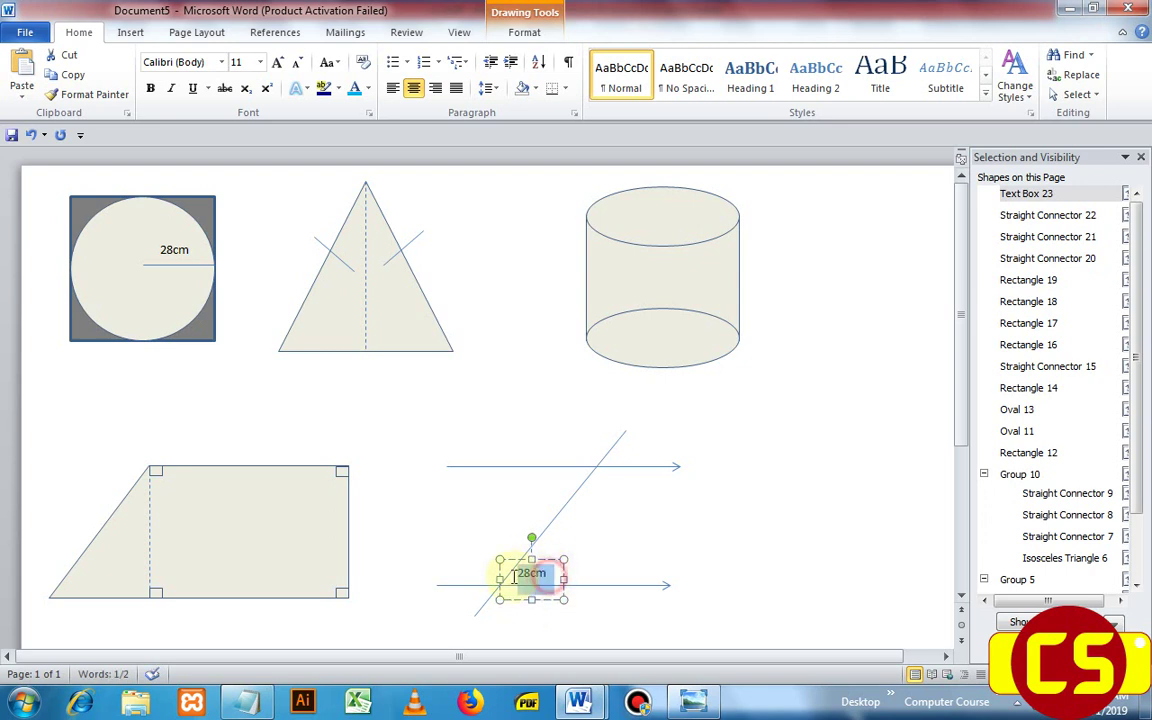
pyautogui.write('60')
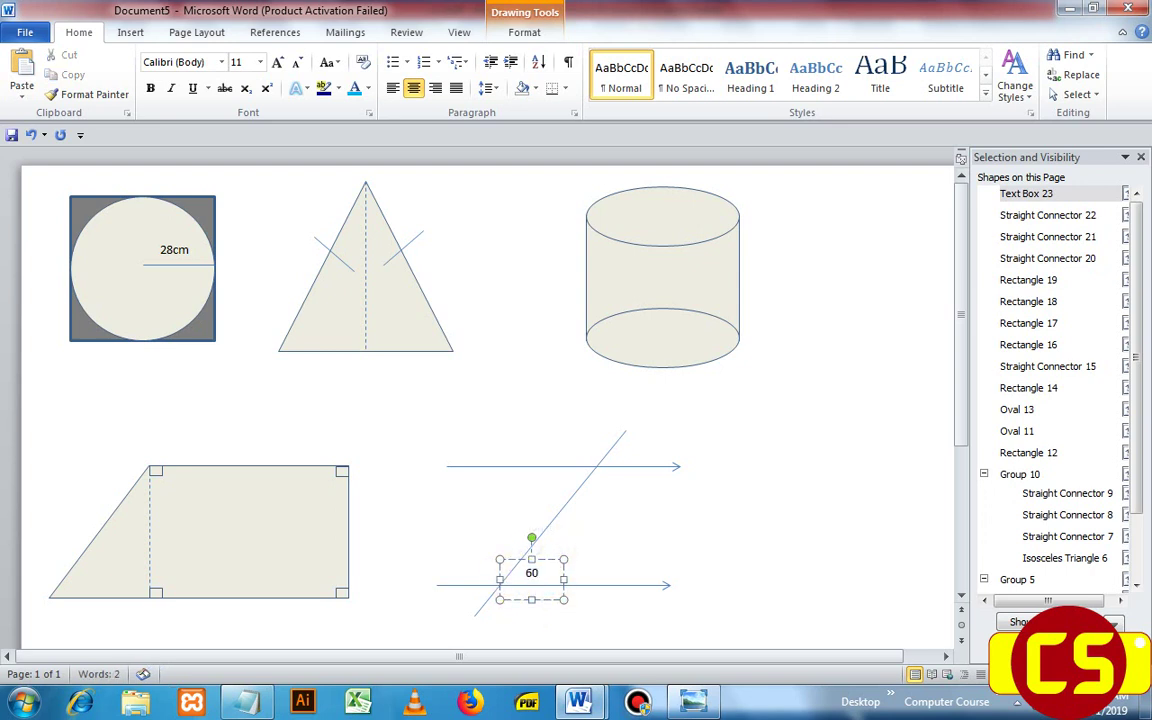
# Step: Add a superscript "o" after the 60 in the angle label as the degree sign
pyautogui.click(270, 91)
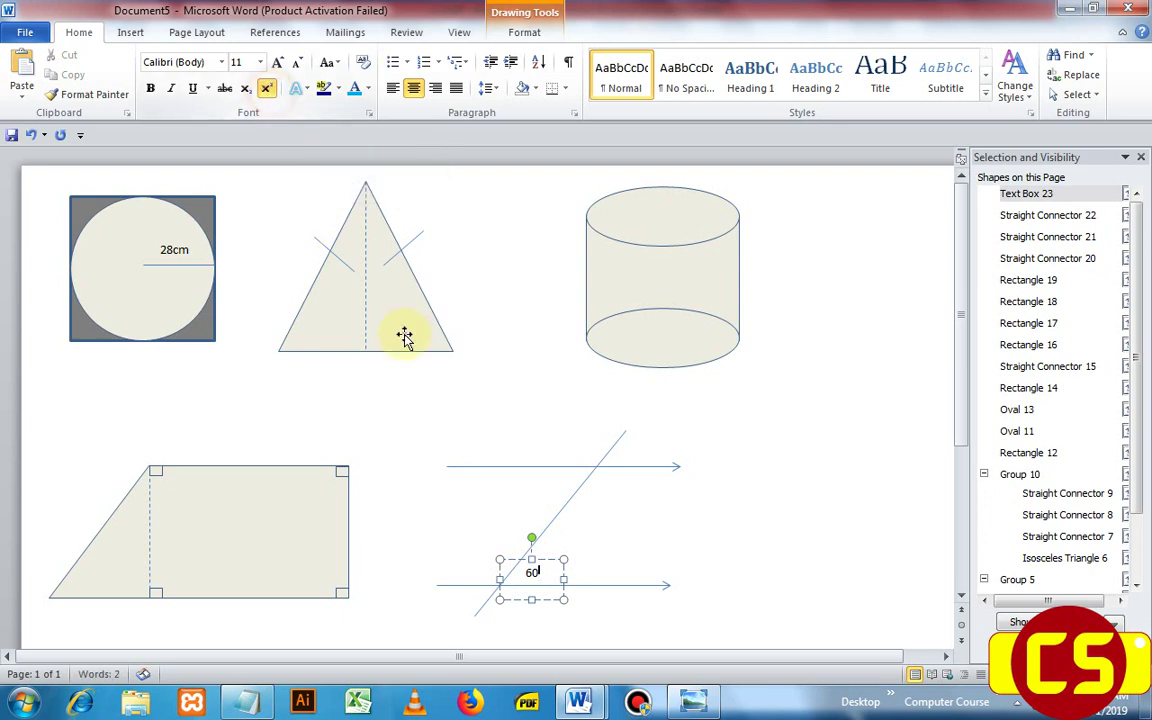
pyautogui.write('o')
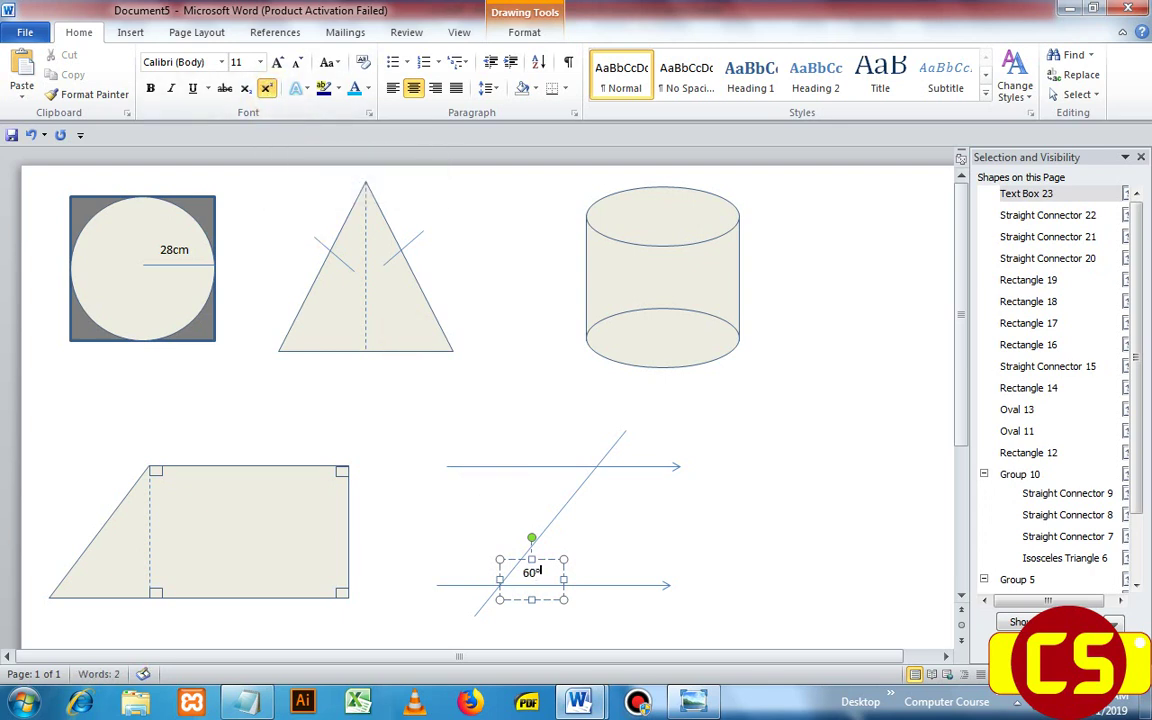
pyautogui.click(810, 582)
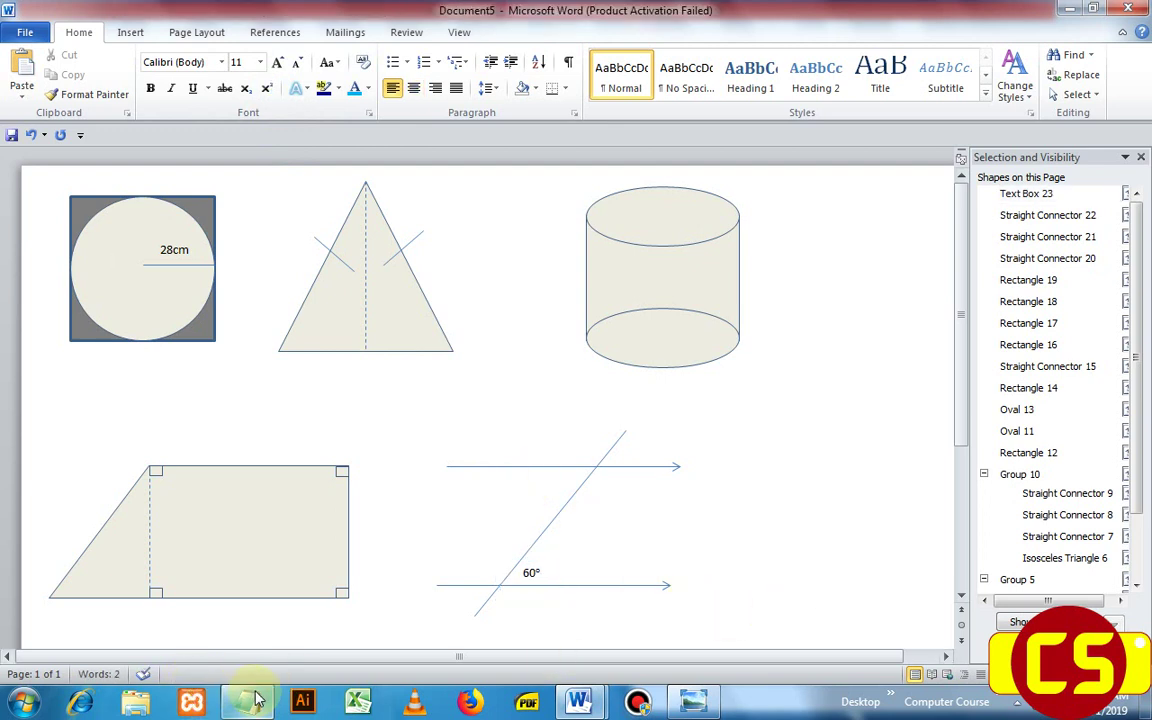
# Step: Check the cube in the reference shapes document and draw a cube about 1.53" high and 2.18" wide beside the arrows in Document5
pyautogui.moveTo(580, 700)
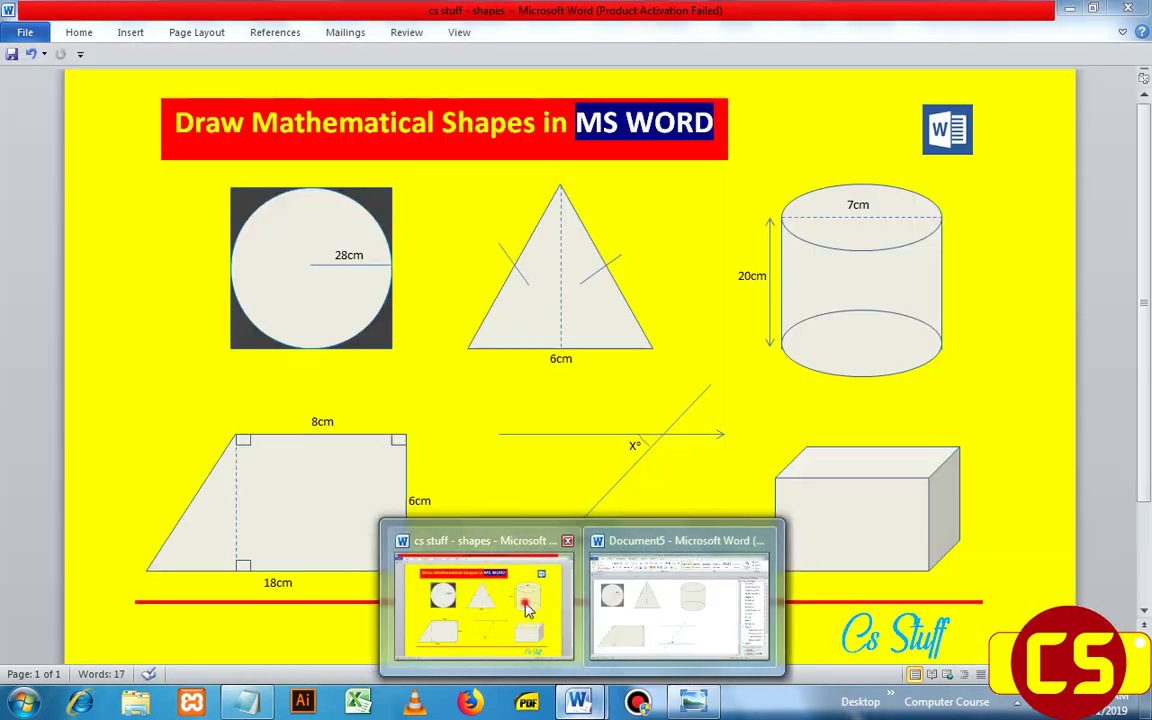
pyautogui.click(558, 628)
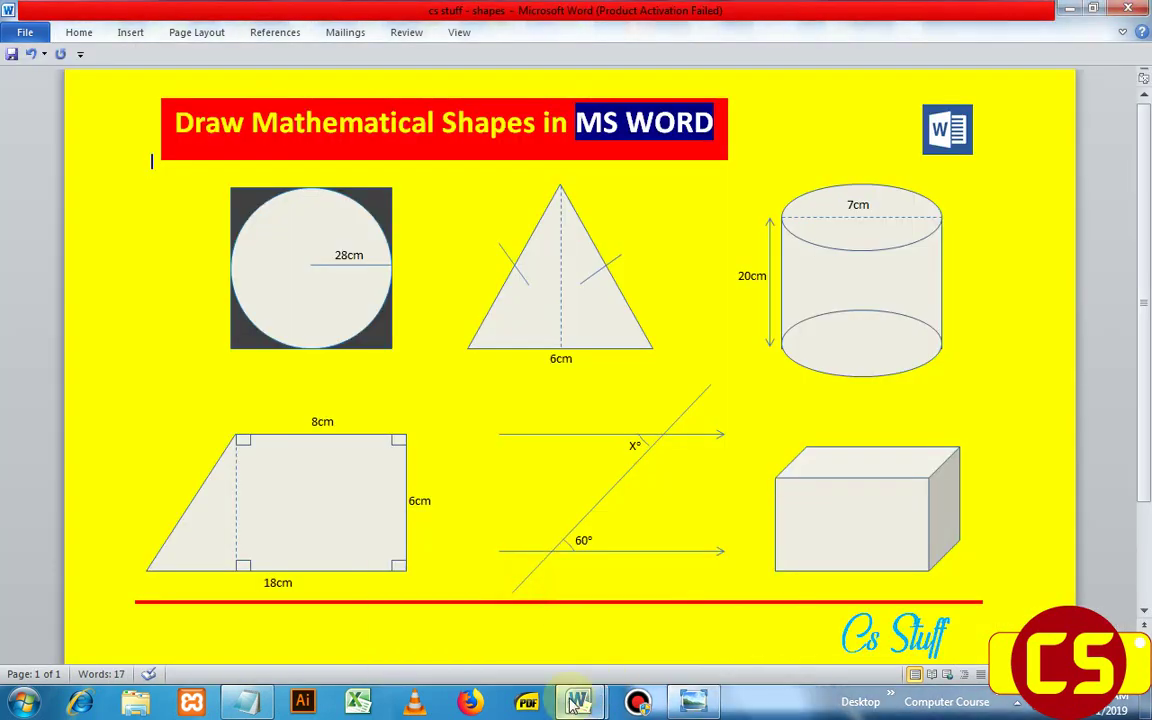
pyautogui.moveTo(580, 700)
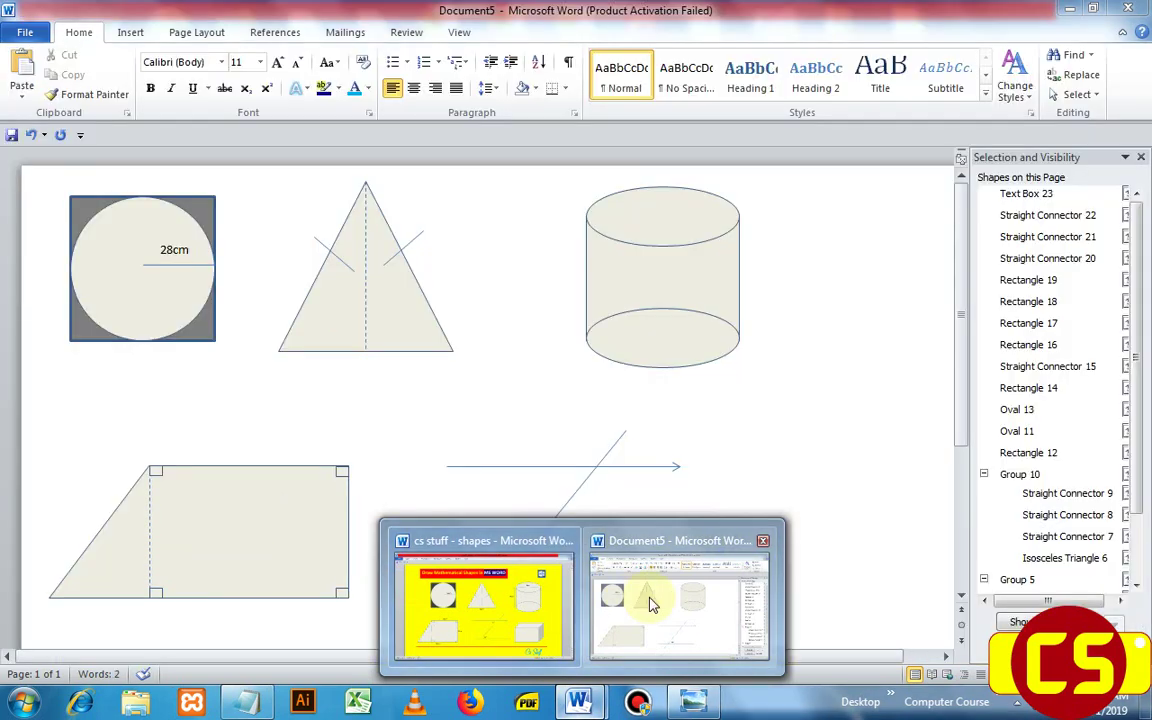
pyautogui.click(651, 604)
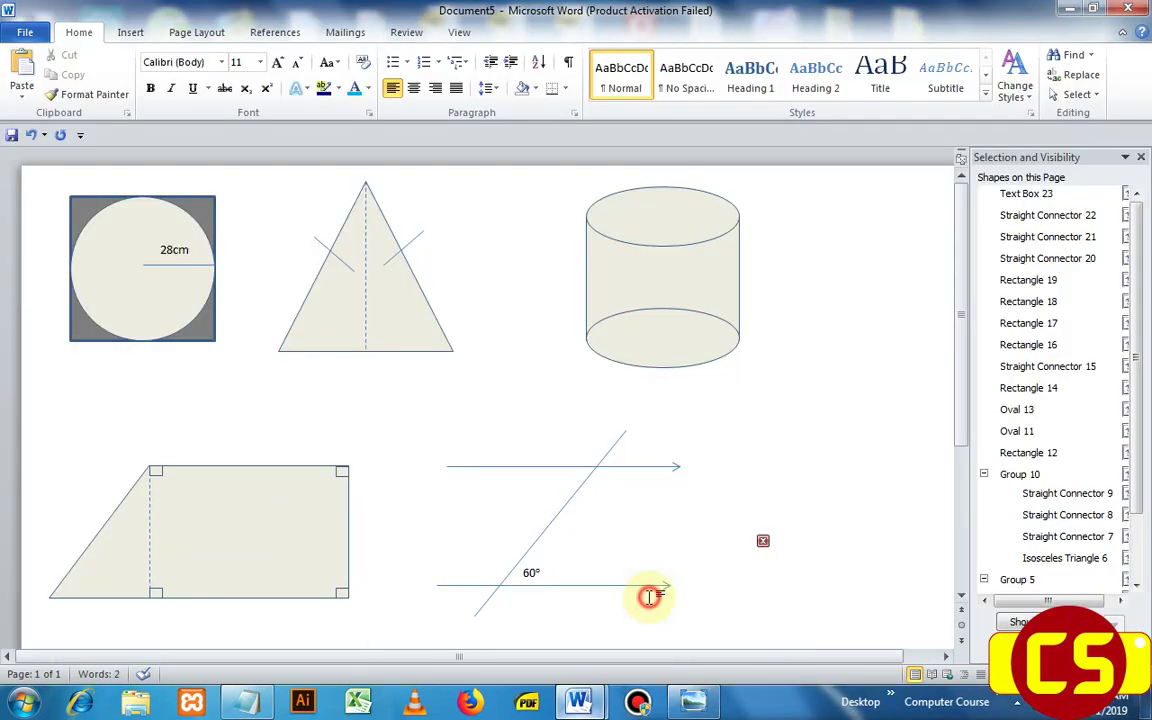
pyautogui.click(130, 33)
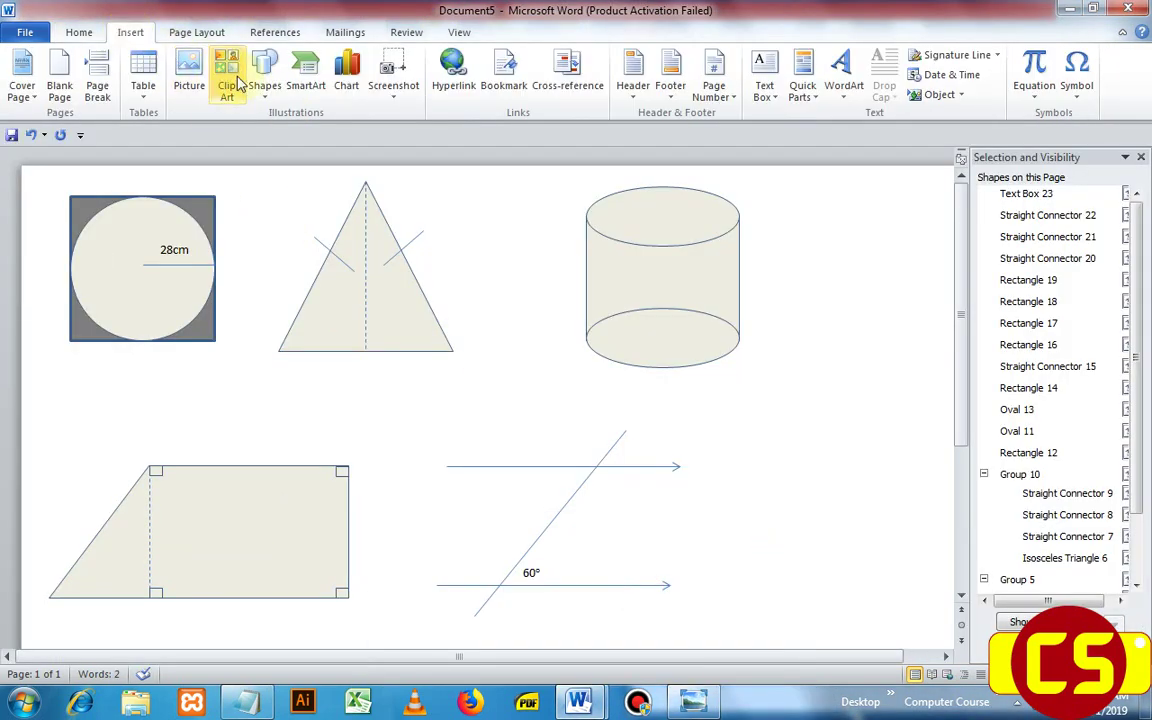
pyautogui.click(265, 90)
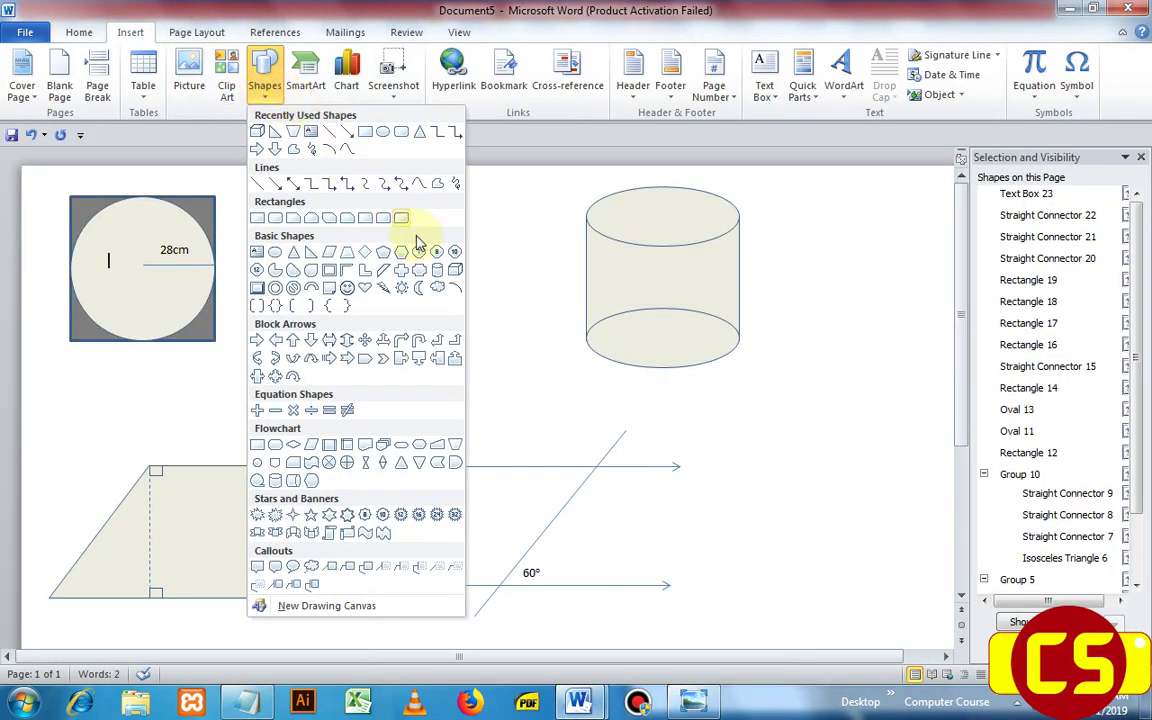
pyautogui.click(455, 271)
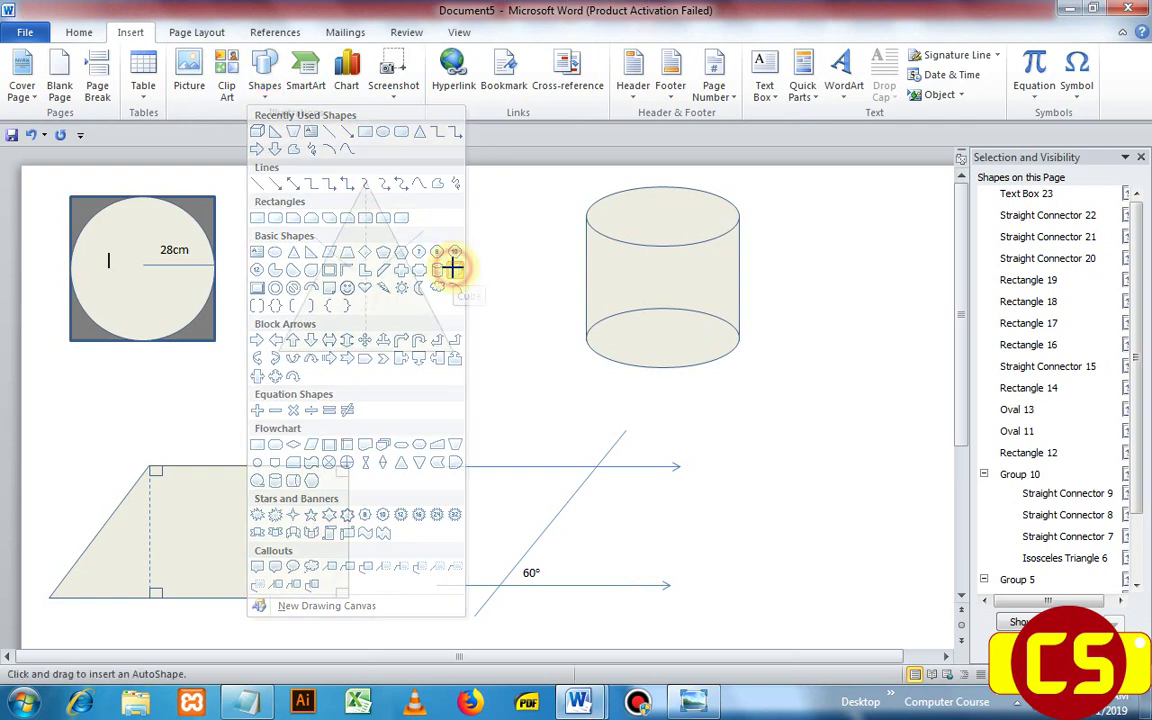
pyautogui.moveTo(748, 464)
pyautogui.mouseDown()
pyautogui.moveTo(836, 537)
pyautogui.moveTo(956, 591)
pyautogui.moveTo(851, 566)
pyautogui.moveTo(874, 566)
pyautogui.moveTo(903, 598)
pyautogui.mouseUp()
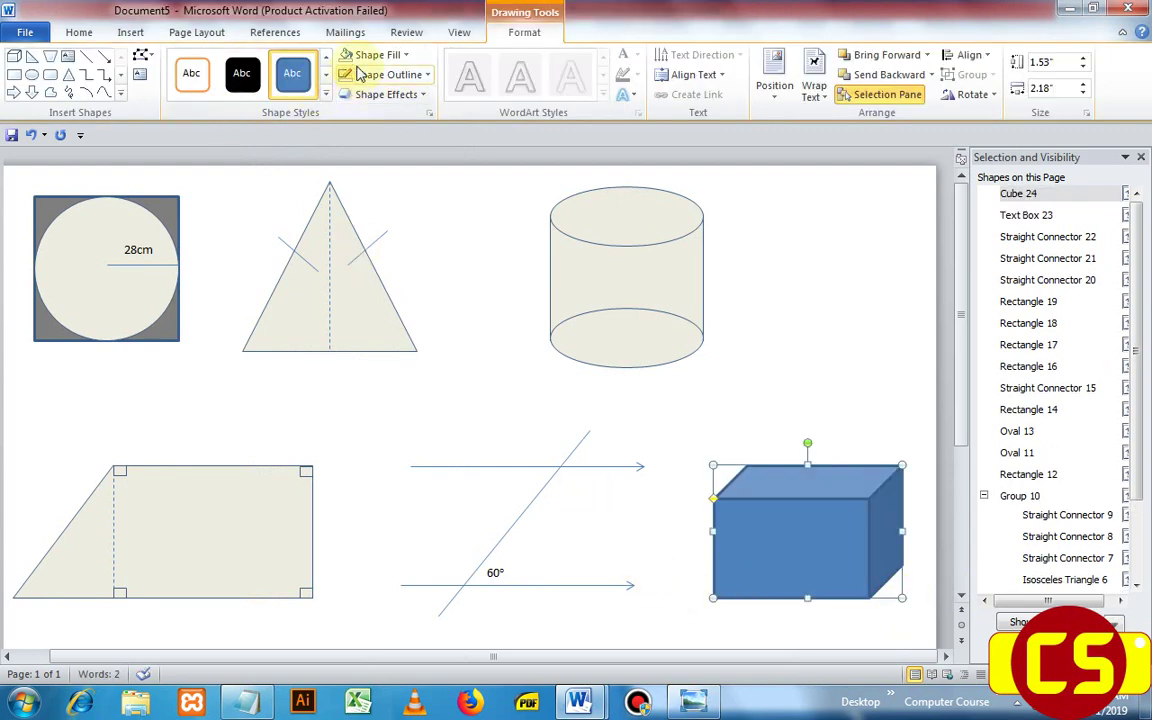
# Step: Fill the cube with the light beige theme color used for the other shapes
pyautogui.click(370, 55)
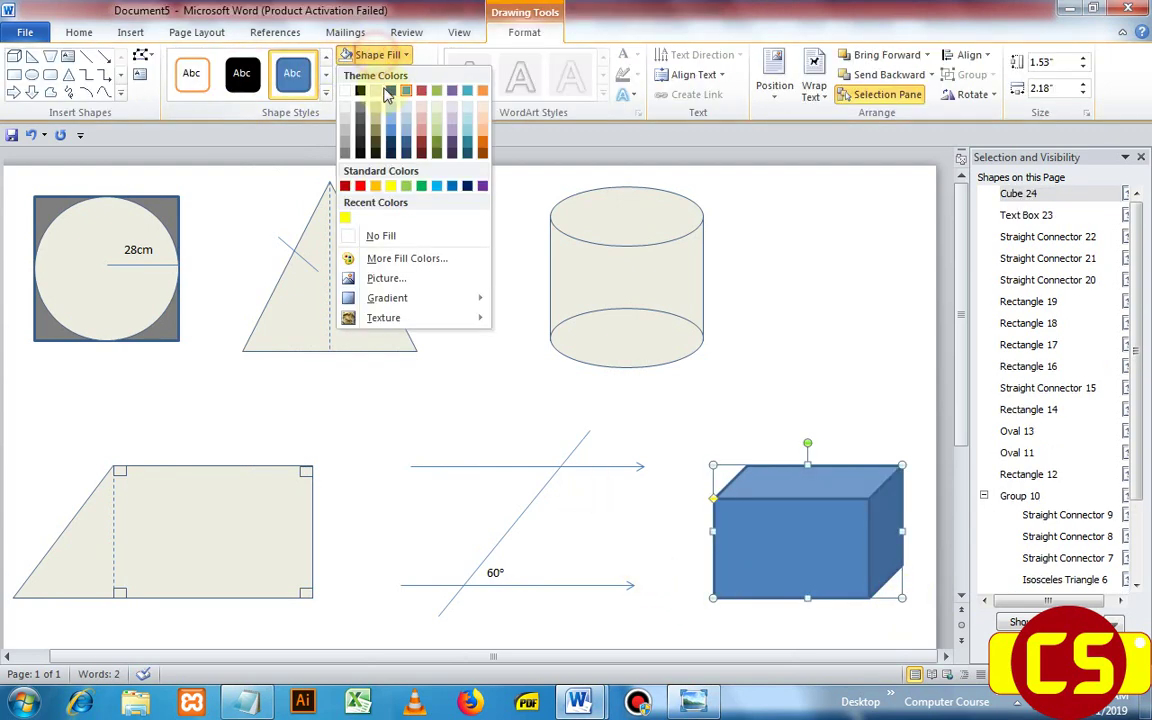
pyautogui.click(374, 92)
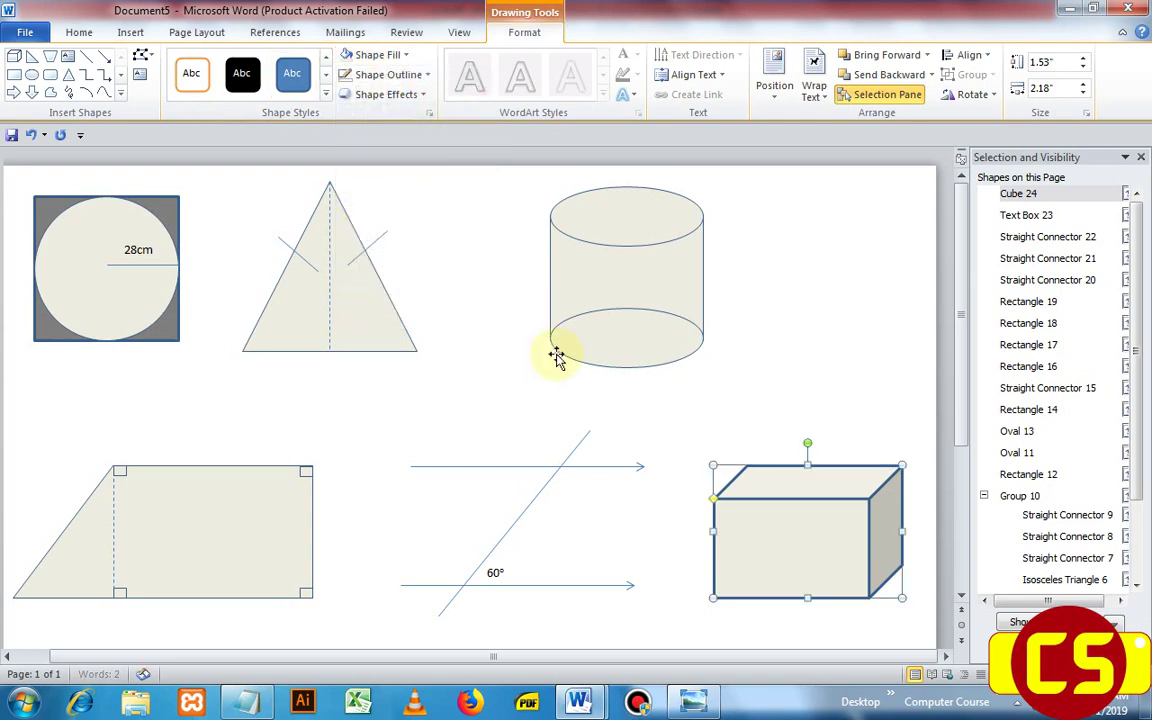
pyautogui.hscroll(-2, 522, 662)
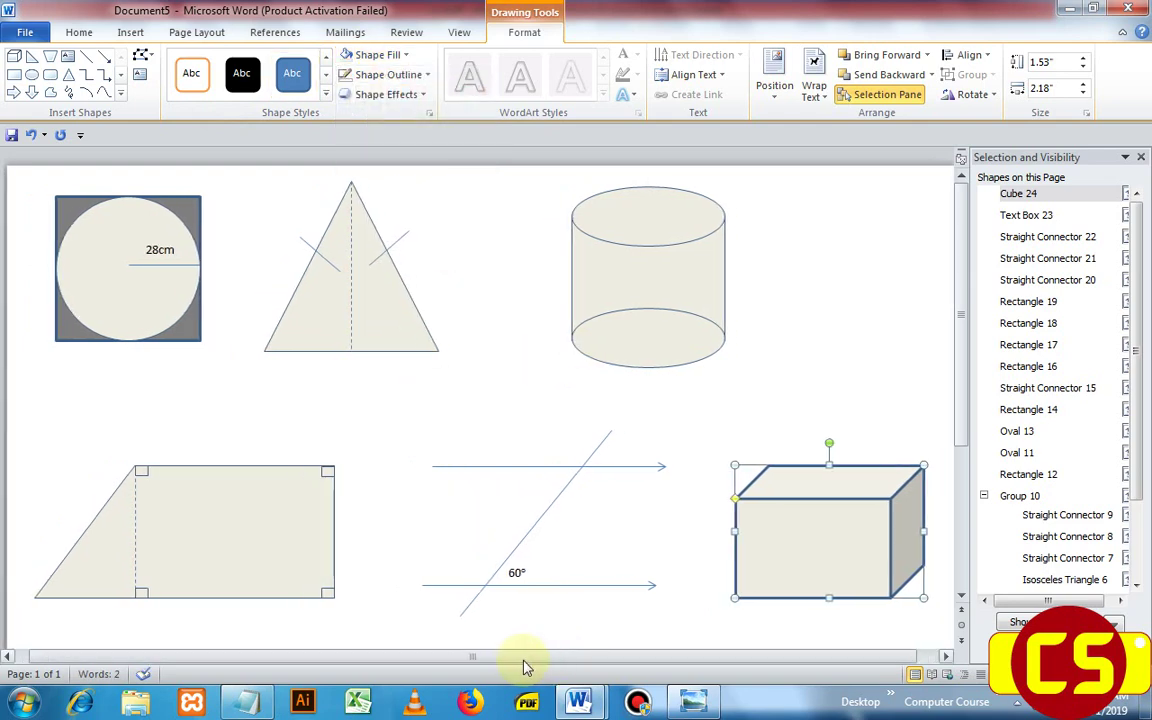
# Step: Move the upper arrow line slightly down and shift the cube slightly up and toward the arrows
pyautogui.click(815, 241)
pyautogui.click(652, 228)
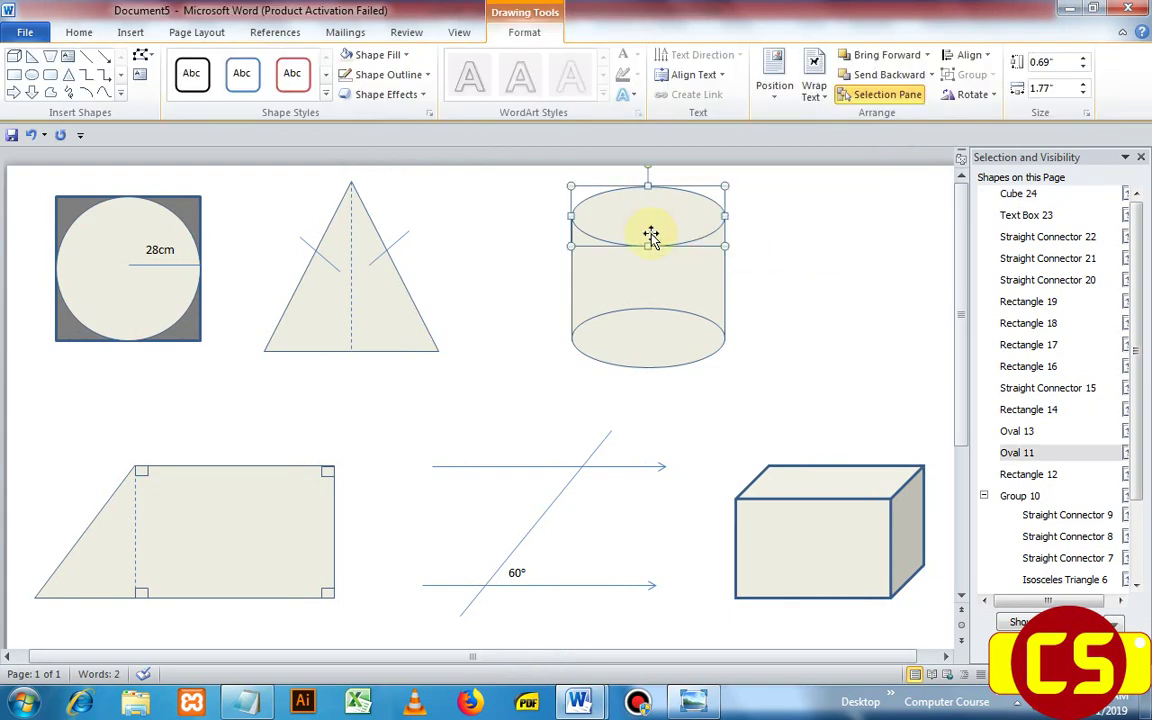
pyautogui.click(651, 357)
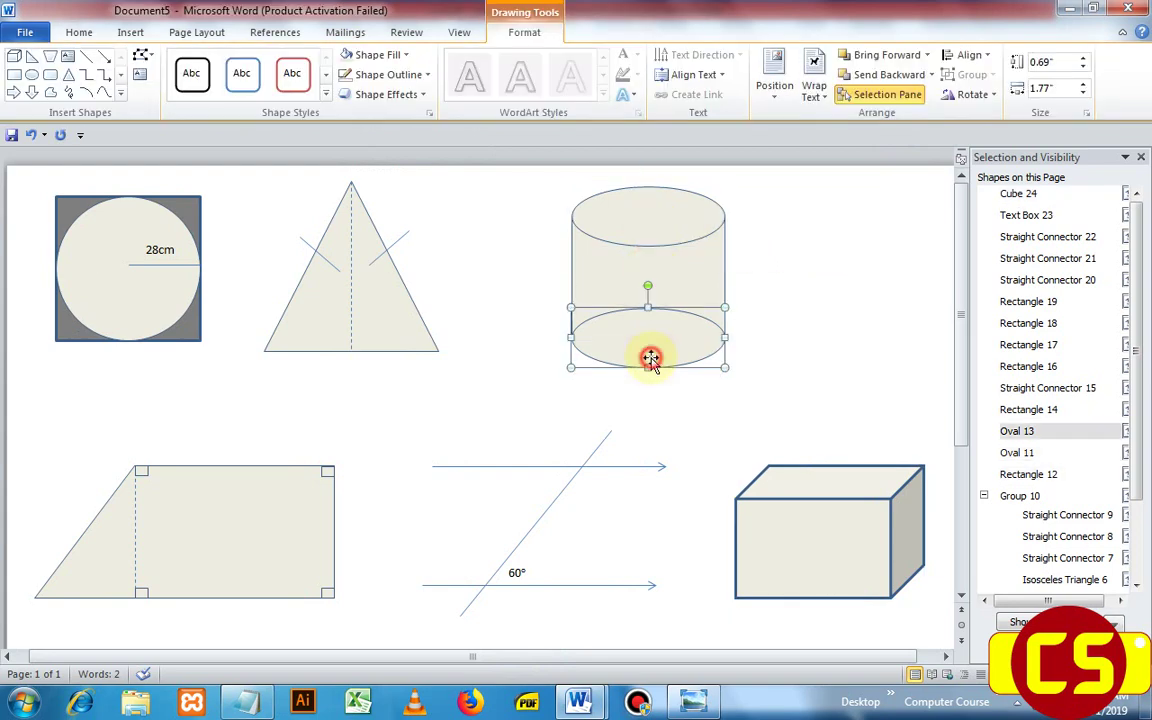
pyautogui.click(380, 321)
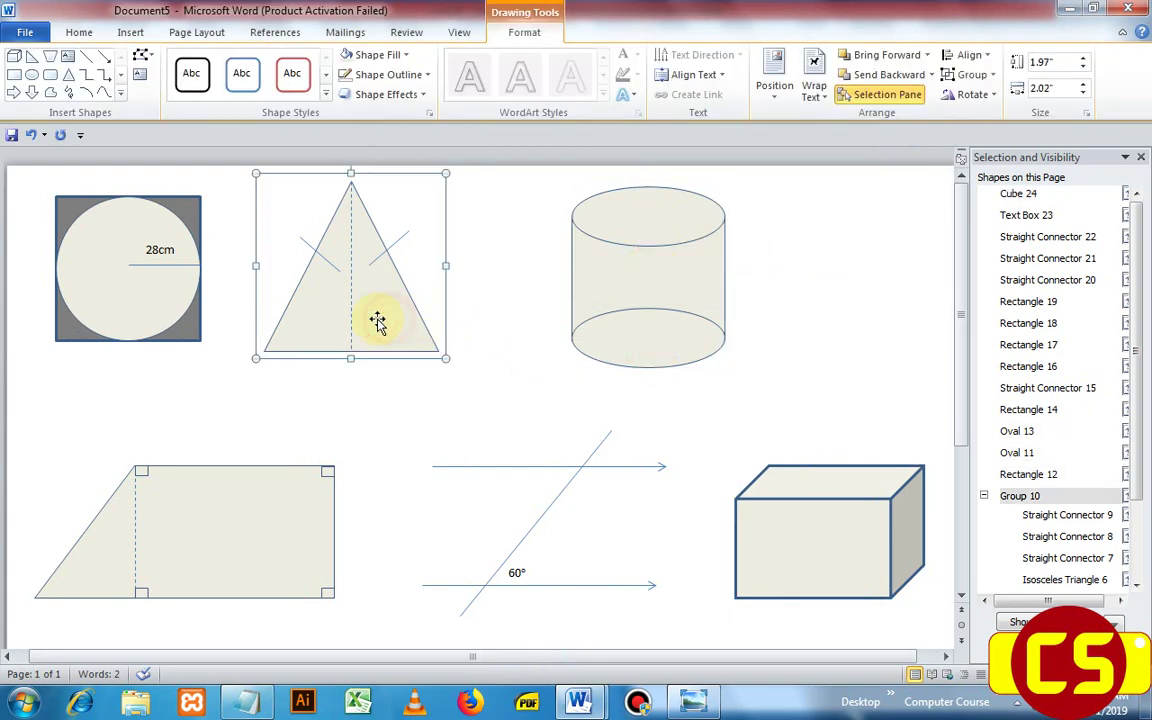
pyautogui.click(264, 525)
pyautogui.click(482, 465)
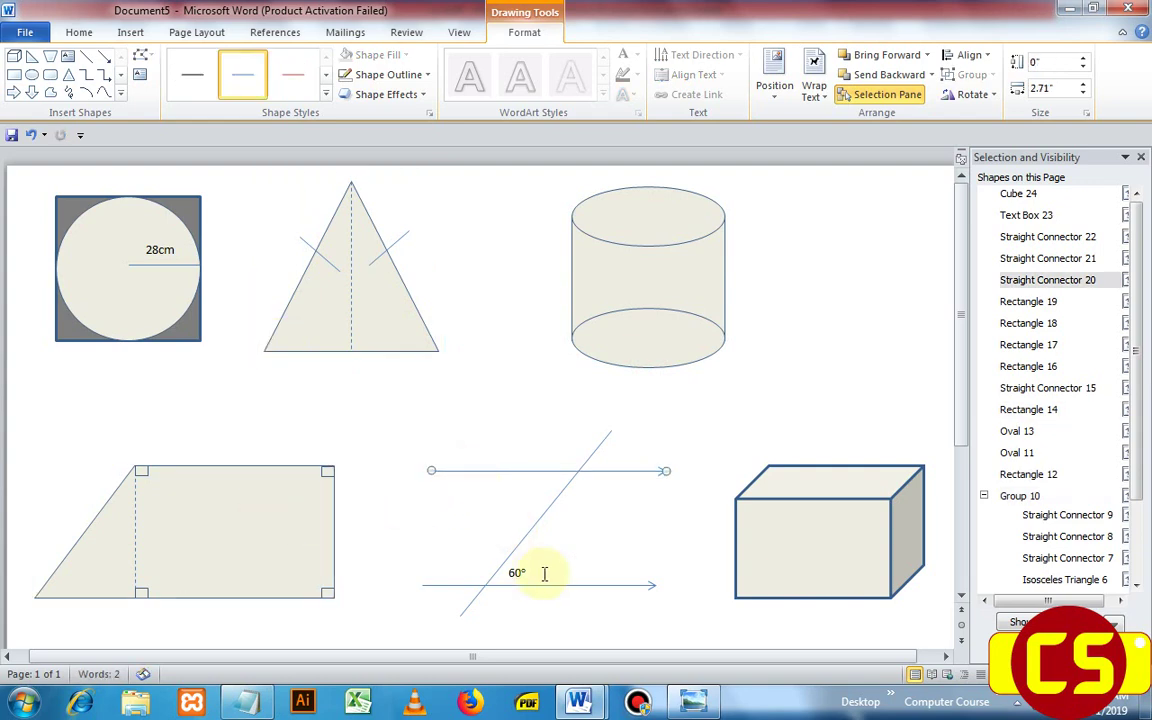
pyautogui.click(770, 553)
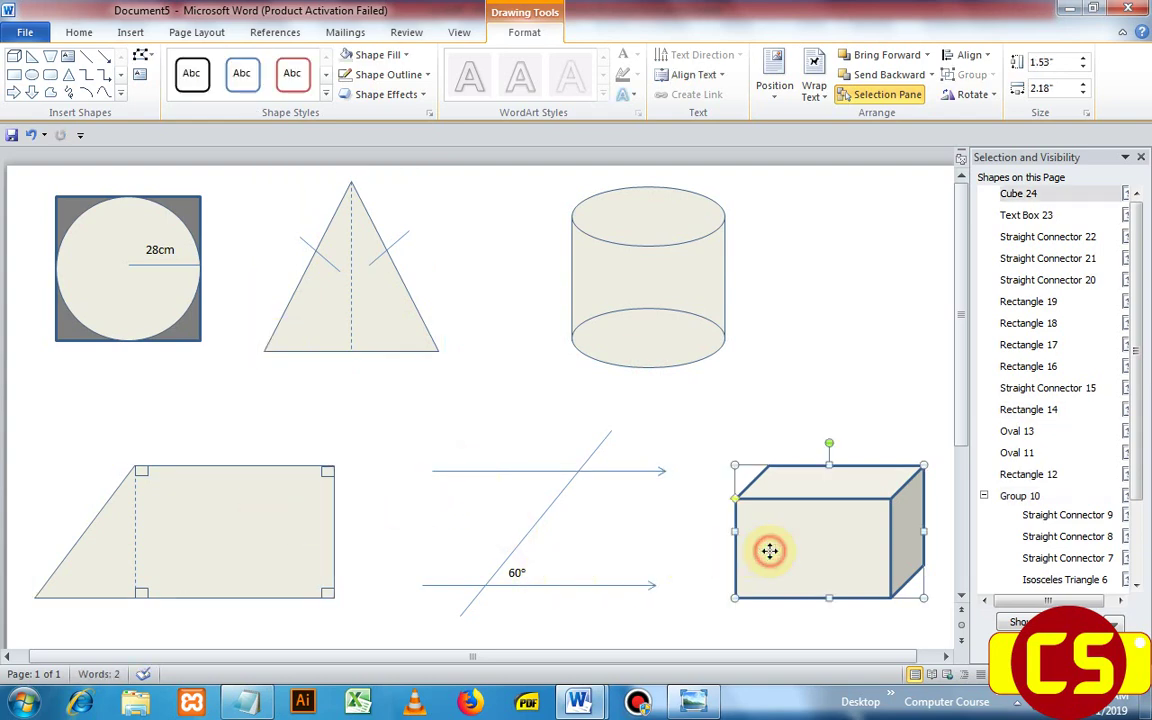
pyautogui.moveTo(769, 549); pyautogui.dragTo(762, 546)
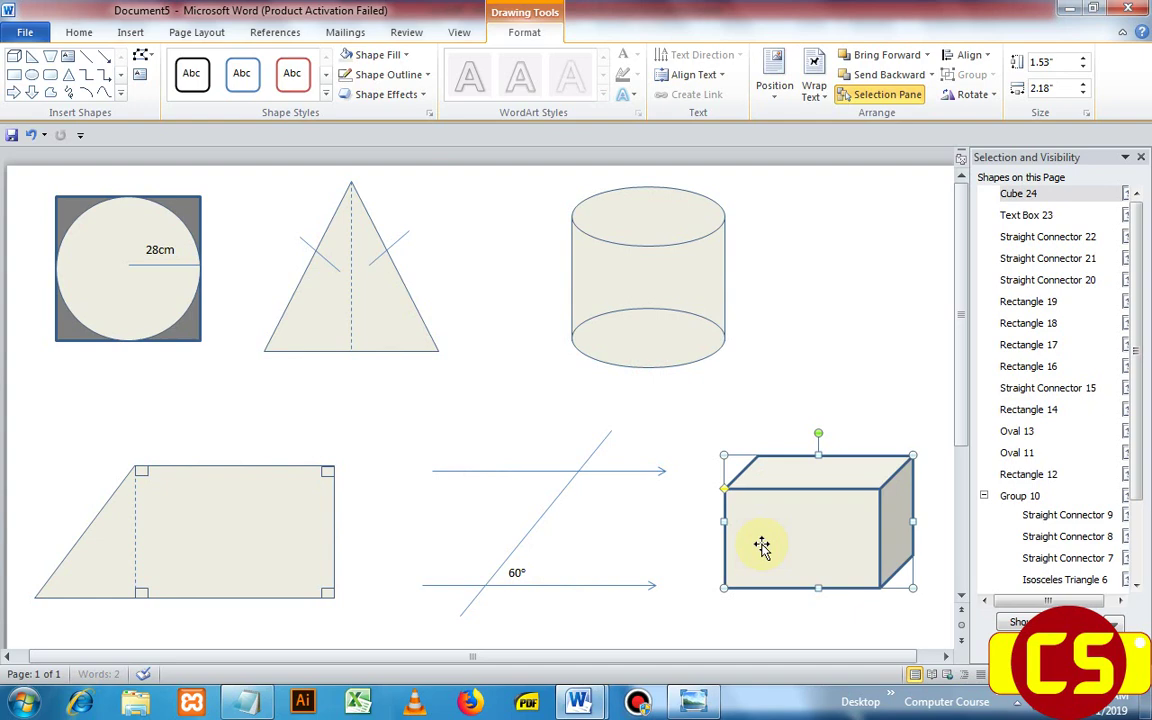
# Step: Group the cylinder's two ovals and its rectangle, and nudge the grouped cylinder slightly
pyautogui.click(642, 241)
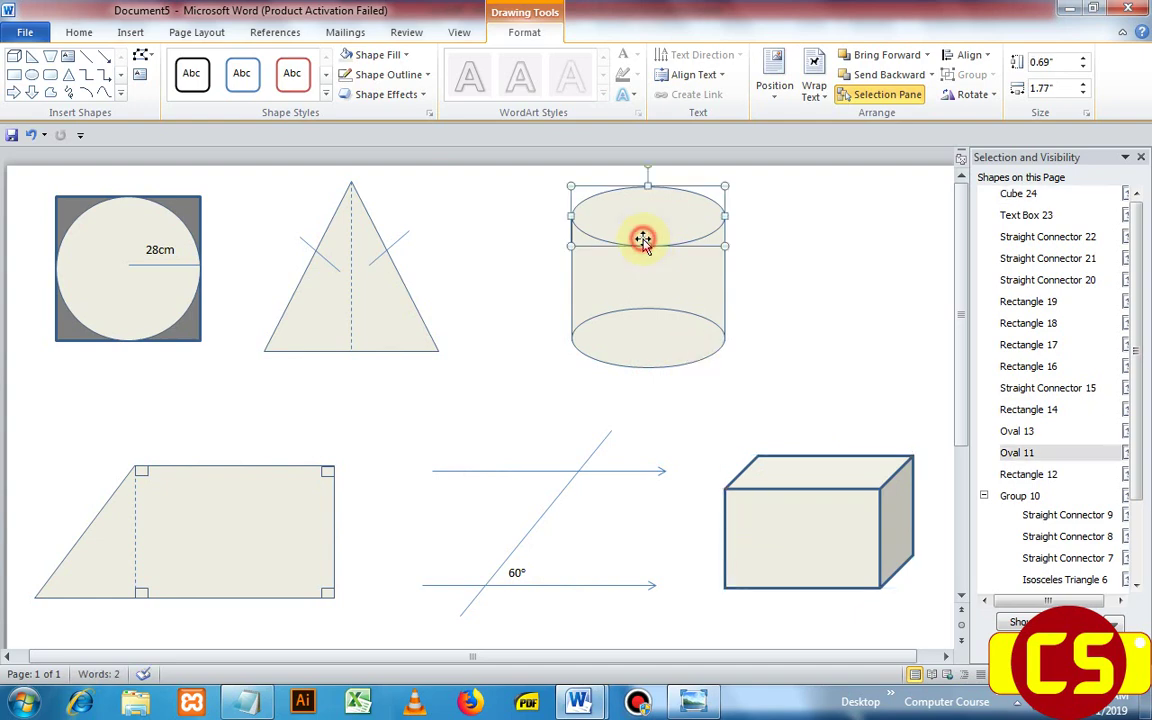
pyautogui.keyDown('shift'); pyautogui.click(645, 295); pyautogui.keyUp('shift')
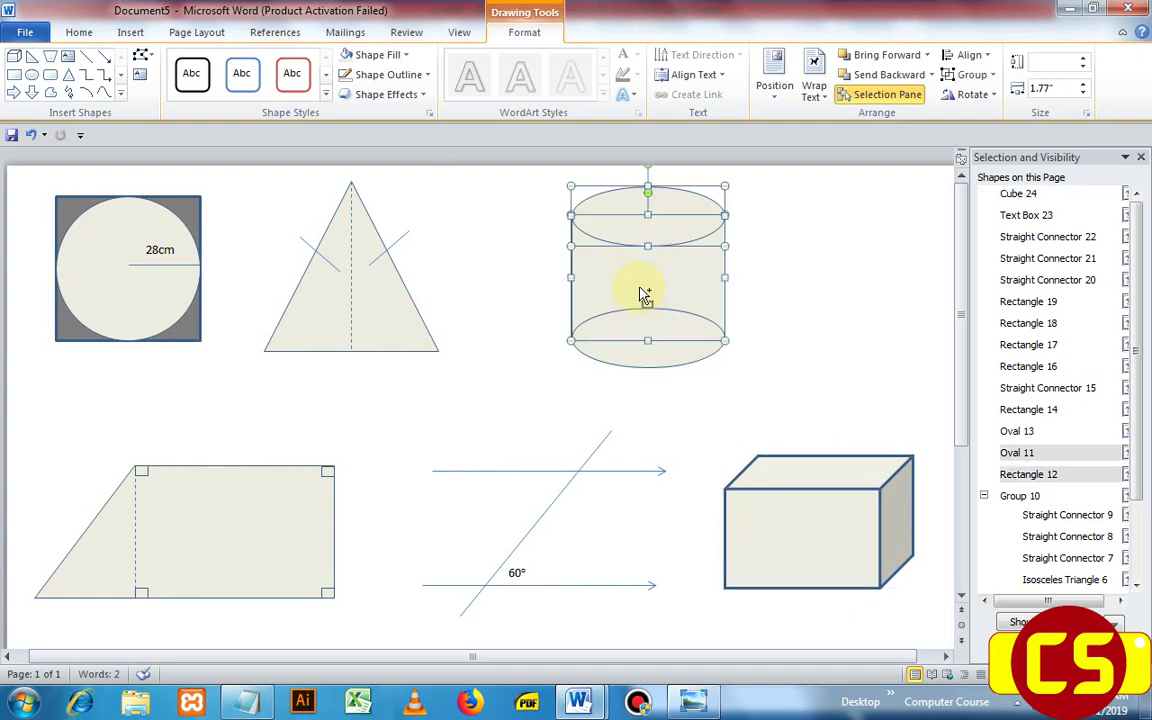
pyautogui.keyDown('shift'); pyautogui.click(643, 362); pyautogui.keyUp('shift')
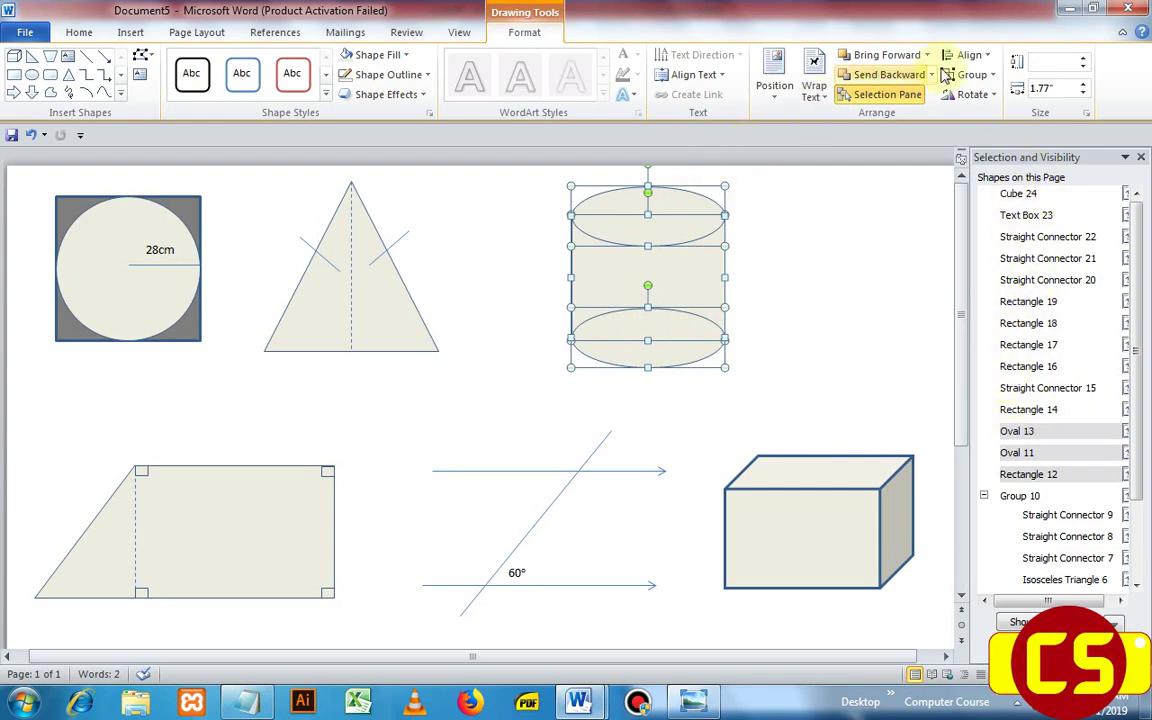
pyautogui.click(981, 76)
pyautogui.click(977, 98)
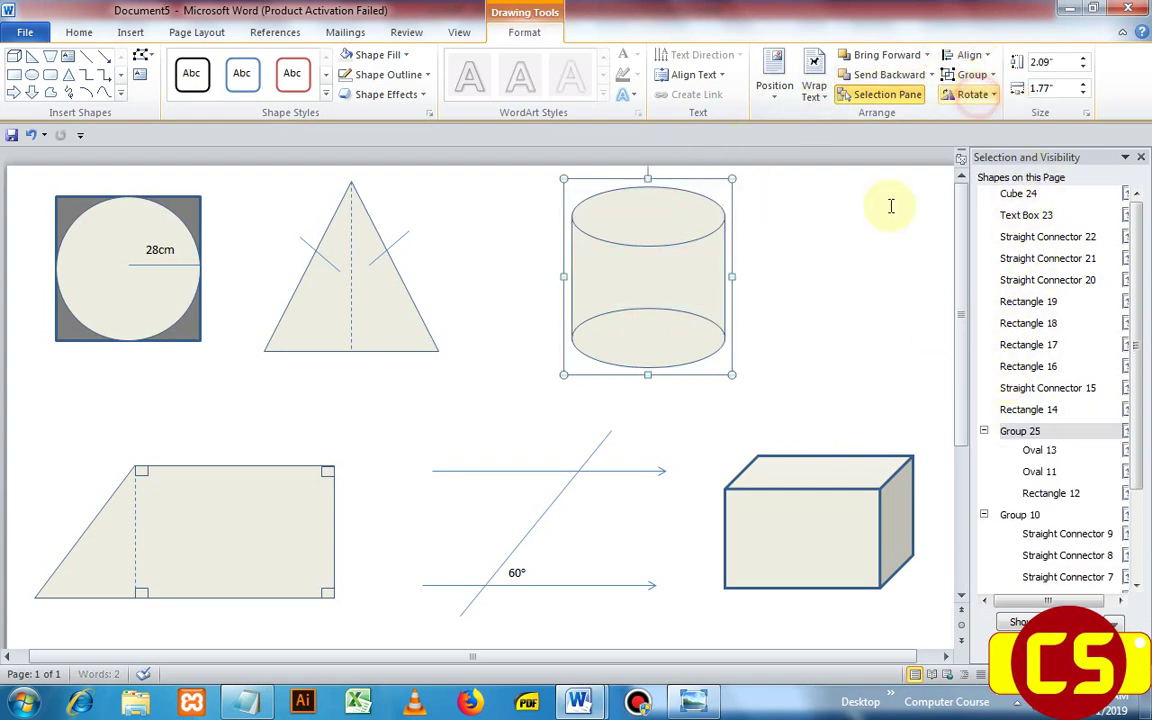
pyautogui.moveTo(655, 228)
pyautogui.mouseDown()
pyautogui.moveTo(676, 252)
pyautogui.moveTo(702, 213)
pyautogui.moveTo(784, 237)
pyautogui.moveTo(830, 197)
pyautogui.moveTo(681, 244)
pyautogui.moveTo(648, 224)
pyautogui.moveTo(658, 222)
pyautogui.mouseUp()
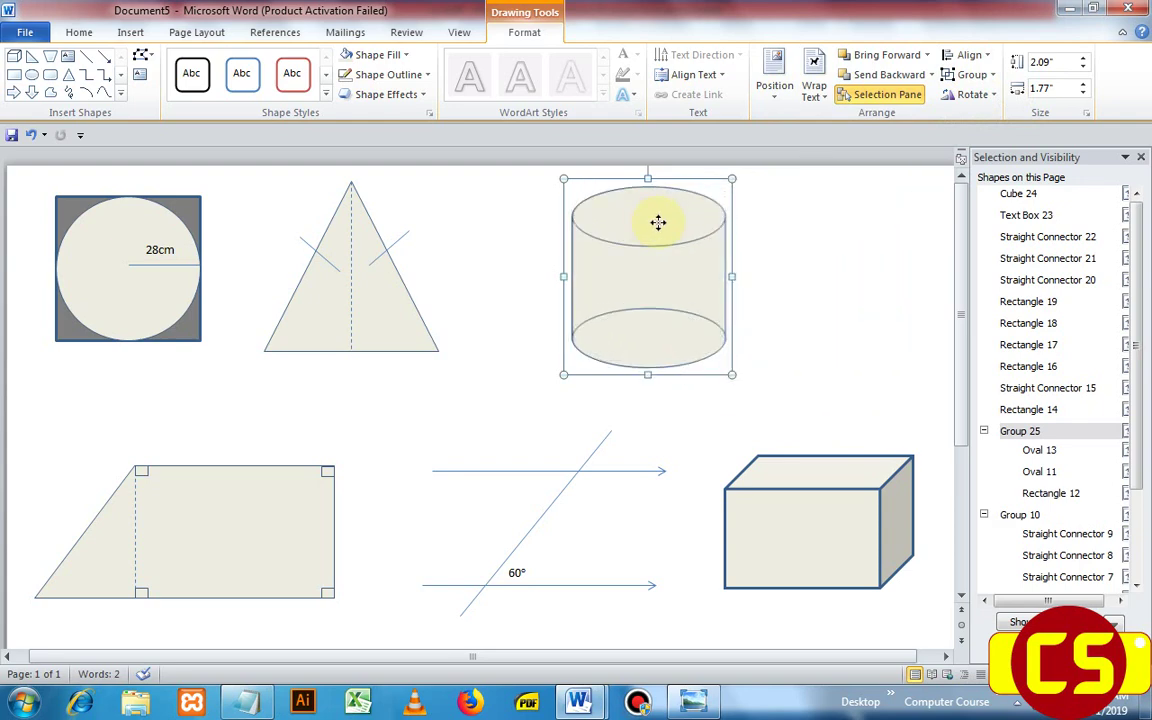
# Step: Group the trapezoid with its dashed height line and the four right-angle marker squares
pyautogui.click(184, 557)
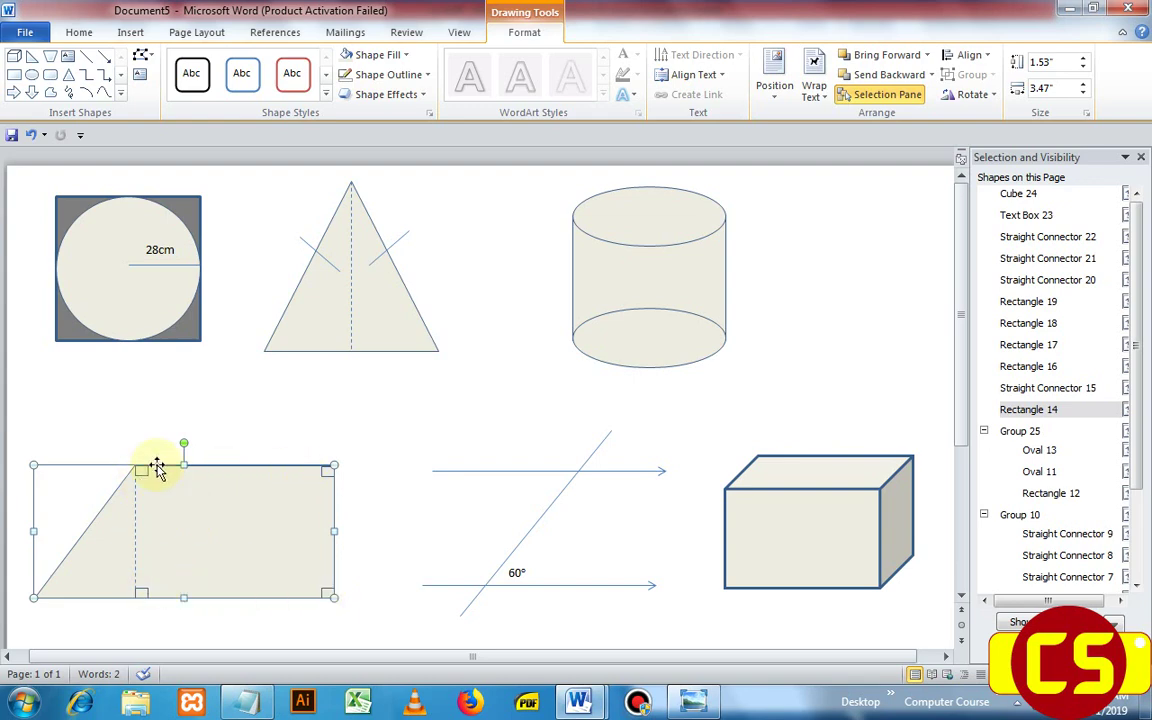
pyautogui.click(137, 567)
pyautogui.click(138, 568)
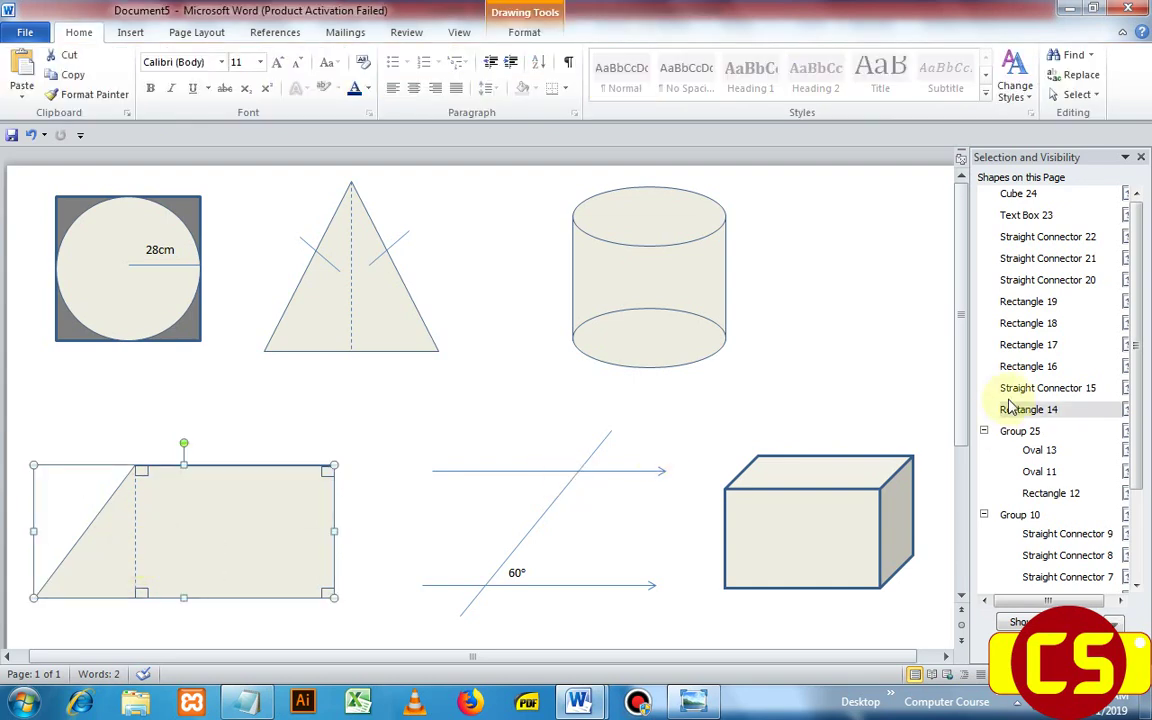
pyautogui.keyDown('ctrl'); pyautogui.click(1066, 388); pyautogui.keyUp('ctrl')
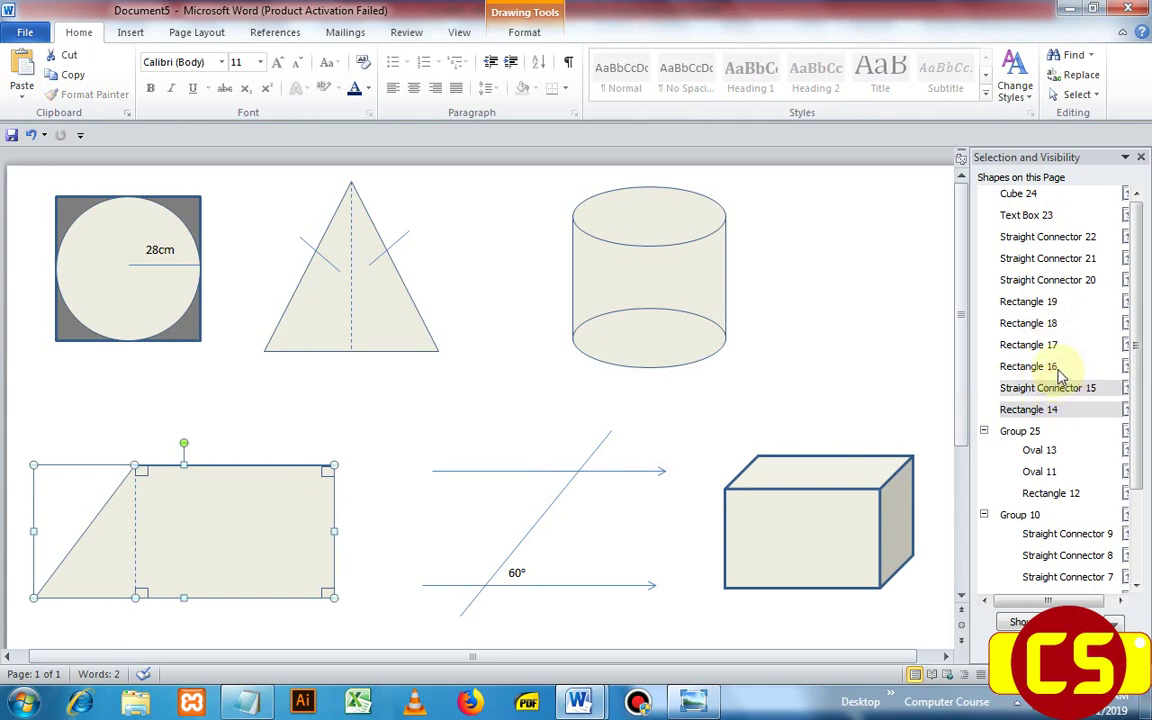
pyautogui.keyDown('ctrl'); pyautogui.click(1060, 370); pyautogui.keyUp('ctrl')
pyautogui.keyDown('ctrl'); pyautogui.click(1060, 347); pyautogui.keyUp('ctrl')
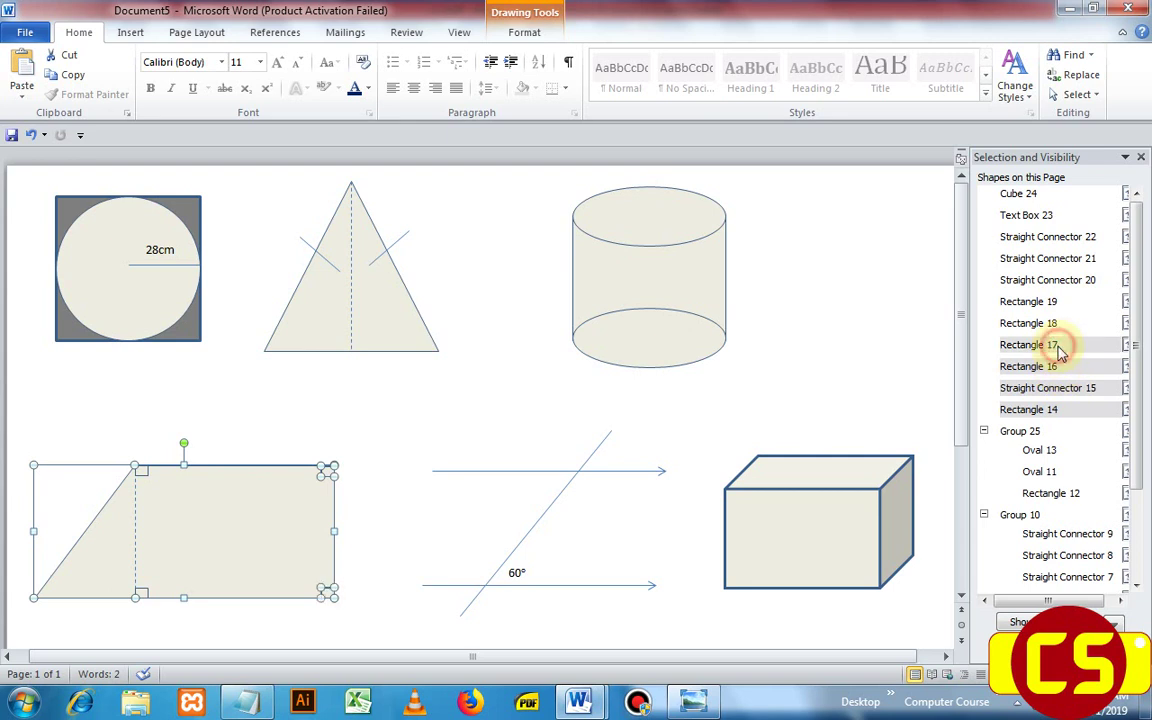
pyautogui.keyDown('ctrl'); pyautogui.click(1059, 322); pyautogui.keyUp('ctrl')
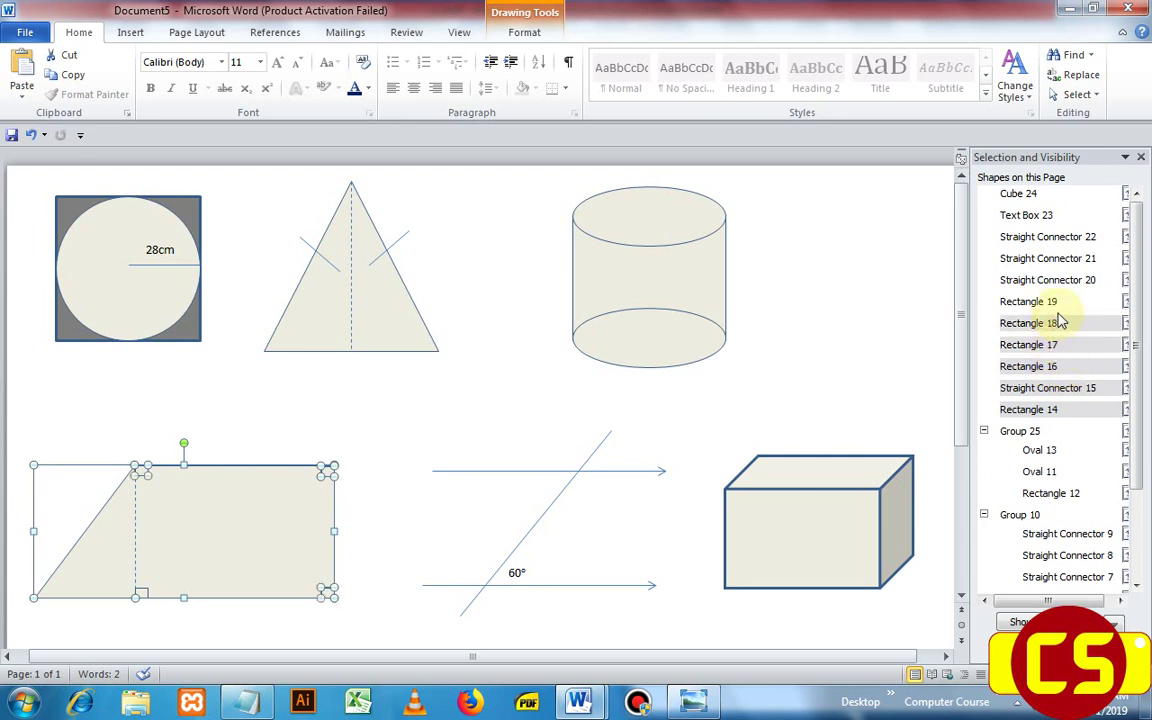
pyautogui.keyDown('ctrl'); pyautogui.click(1059, 302); pyautogui.keyUp('ctrl')
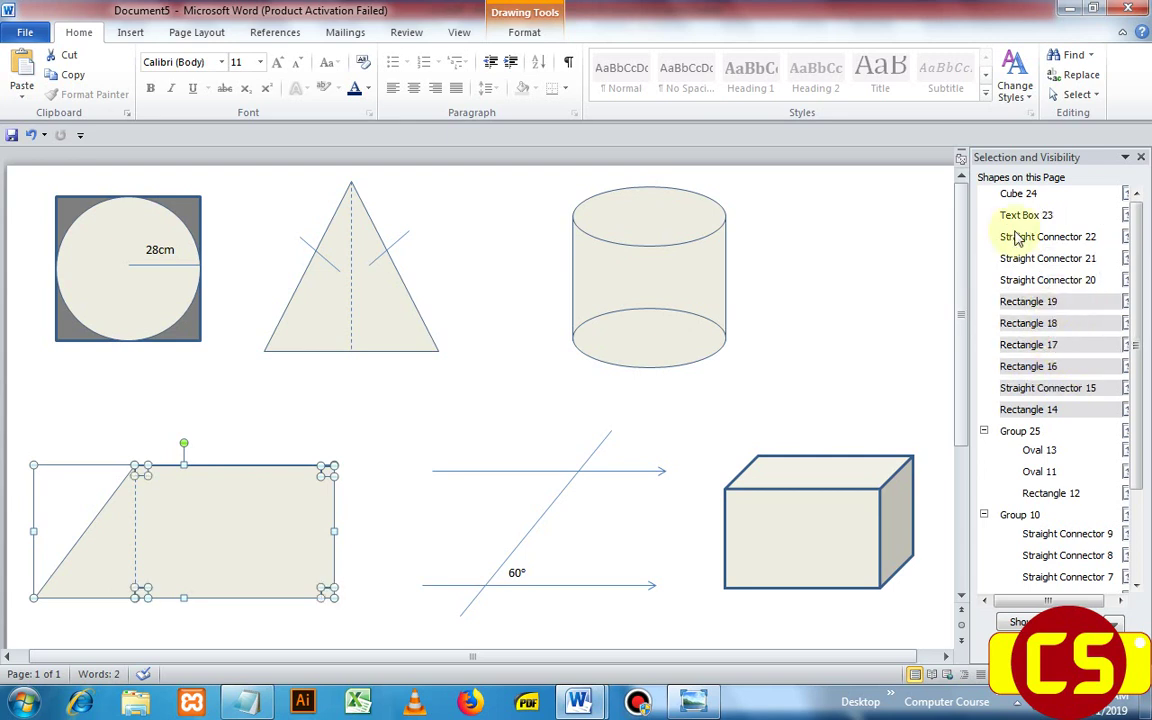
pyautogui.click(524, 33)
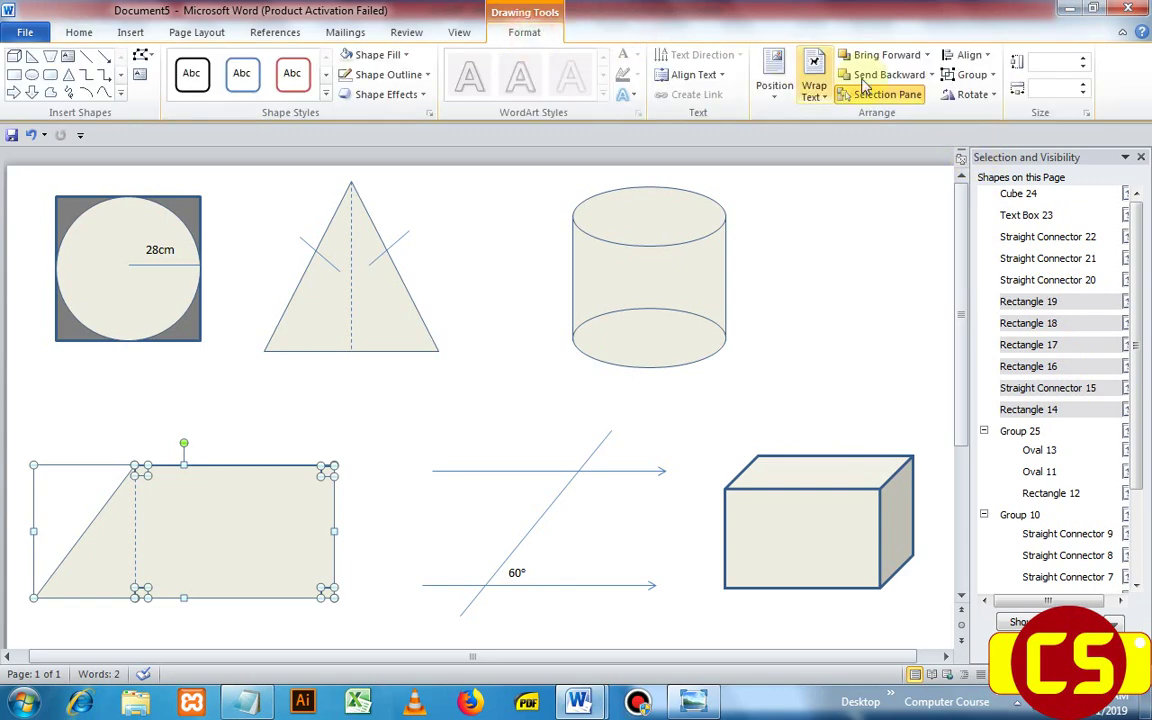
pyautogui.click(958, 85)
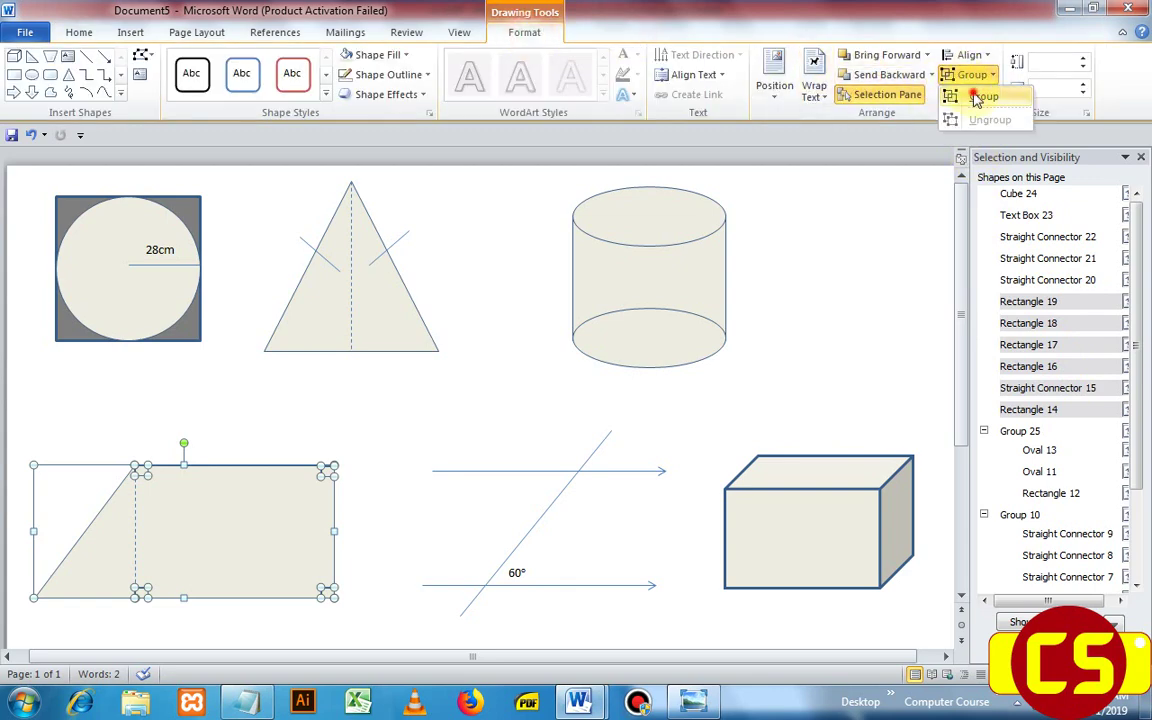
pyautogui.click(976, 96)
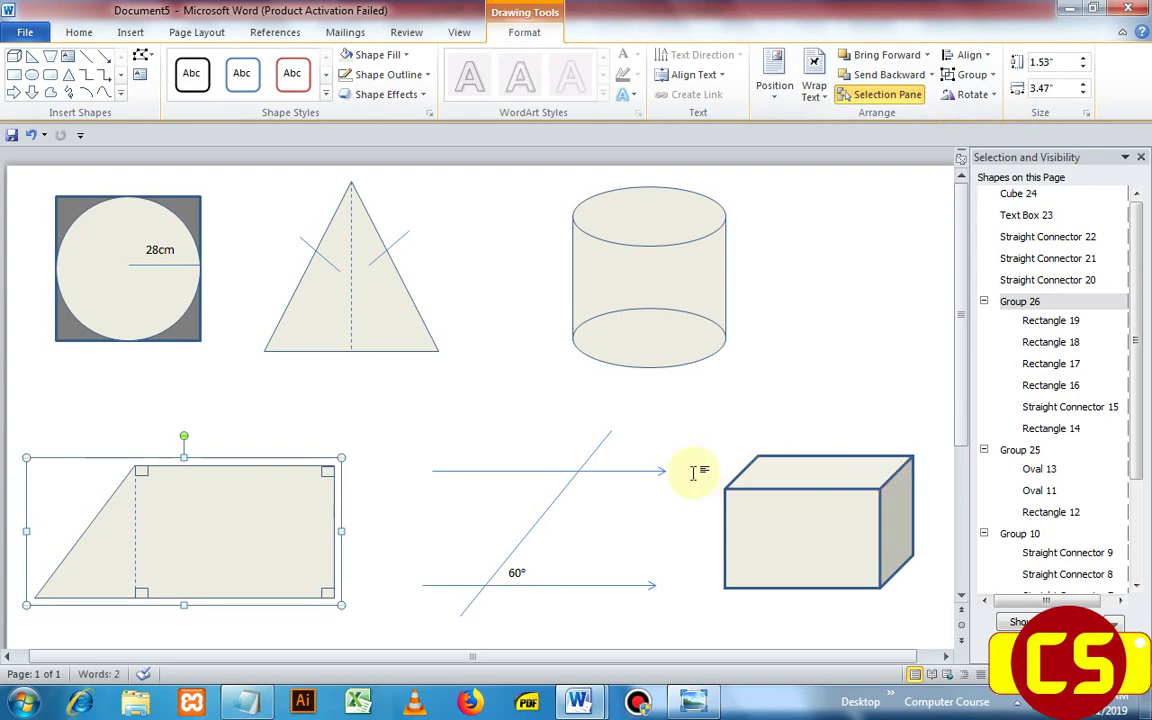
# Step: Group the two parallel arrows, the diagonal line and the 60° text box, and move the group slightly up and toward the cube
pyautogui.click(637, 471)
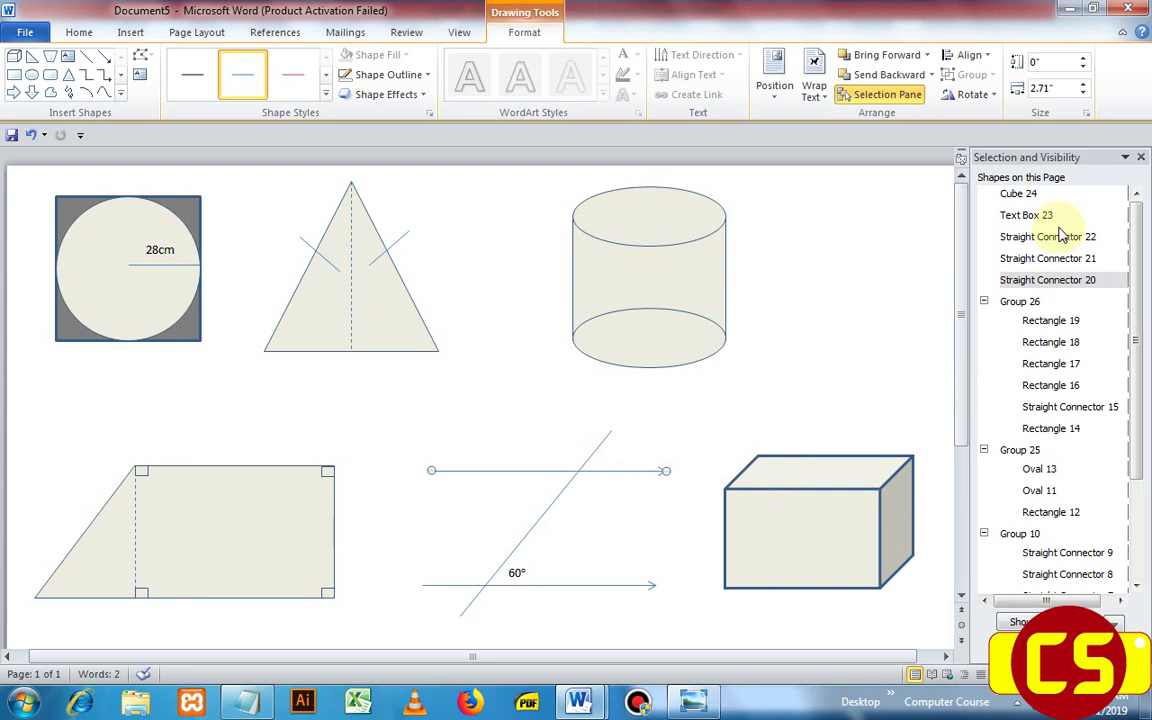
pyautogui.keyDown('shift'); pyautogui.click(556, 504); pyautogui.keyUp('shift')
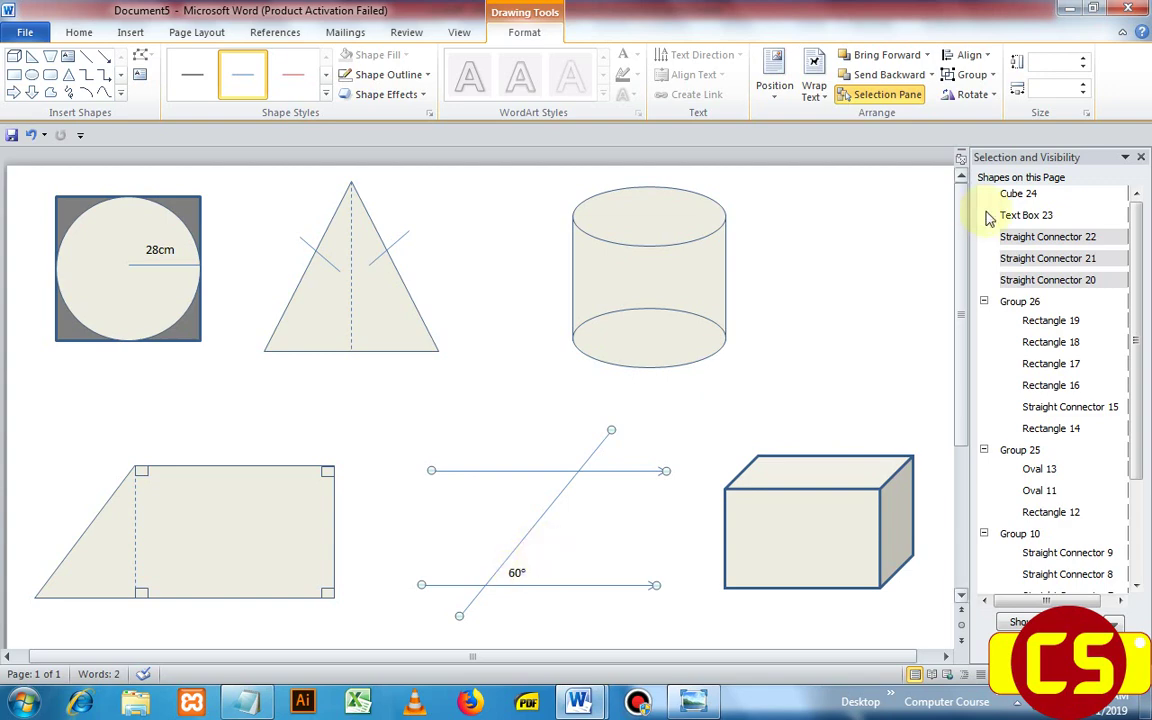
pyautogui.click(1033, 217)
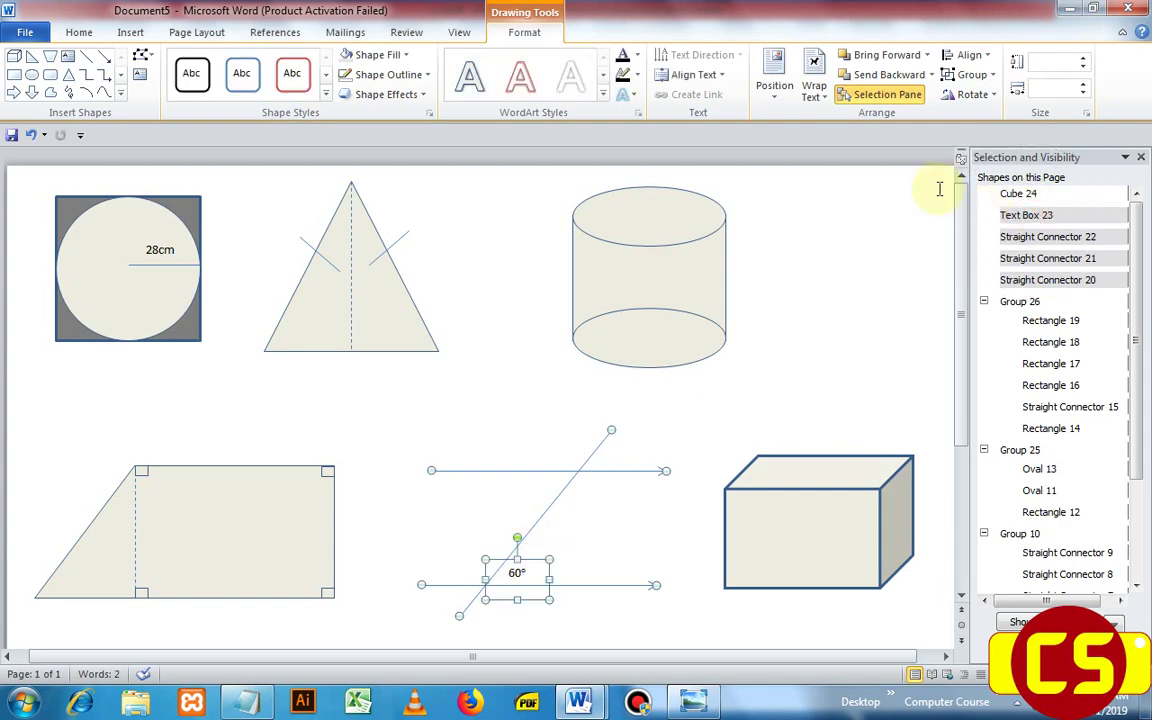
pyautogui.click(970, 75)
pyautogui.click(982, 98)
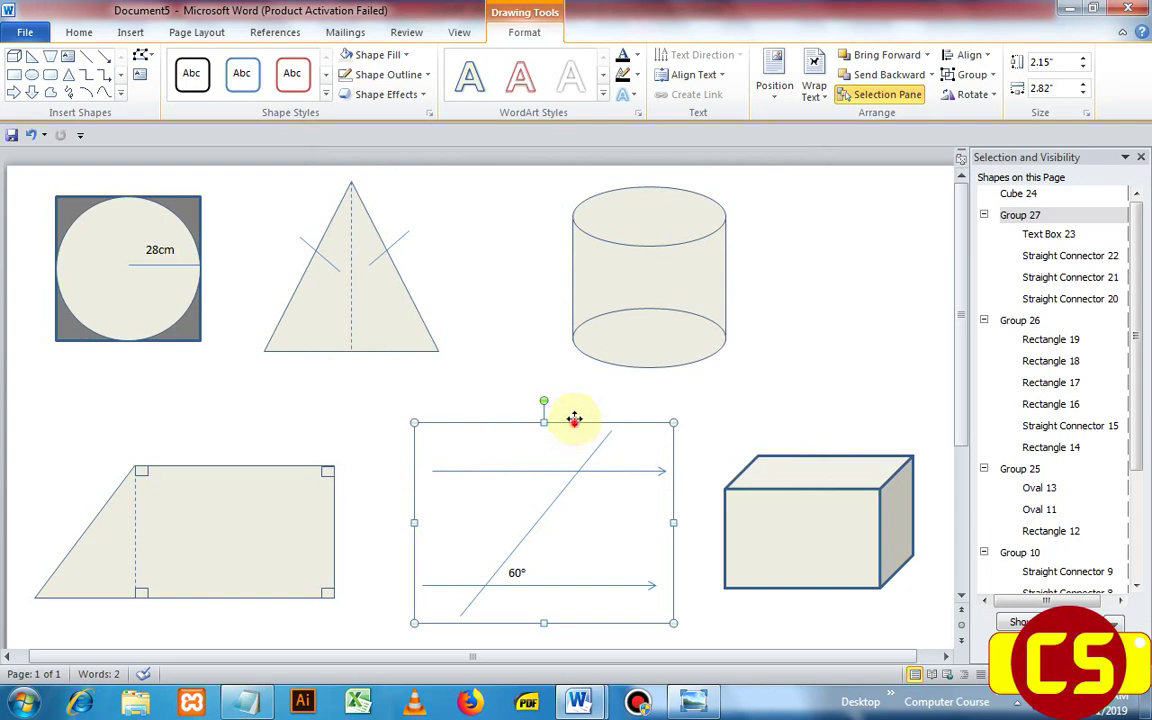
pyautogui.moveTo(573, 420)
pyautogui.mouseDown()
pyautogui.moveTo(548, 440)
pyautogui.moveTo(573, 388)
pyautogui.moveTo(589, 411)
pyautogui.moveTo(561, 422)
pyautogui.moveTo(582, 422)
pyautogui.mouseUp()
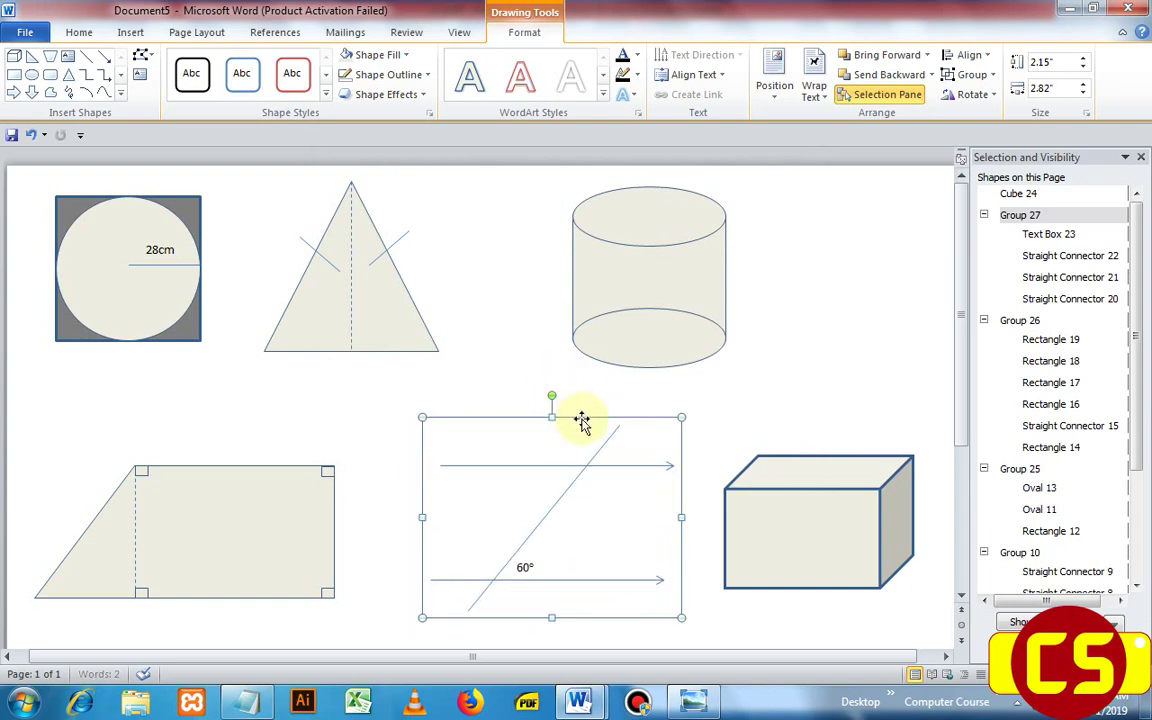
# Step: Shrink the cube to about 1.42" high by 2.07" wide and set its outline weight to 1 pt
pyautogui.click(812, 490)
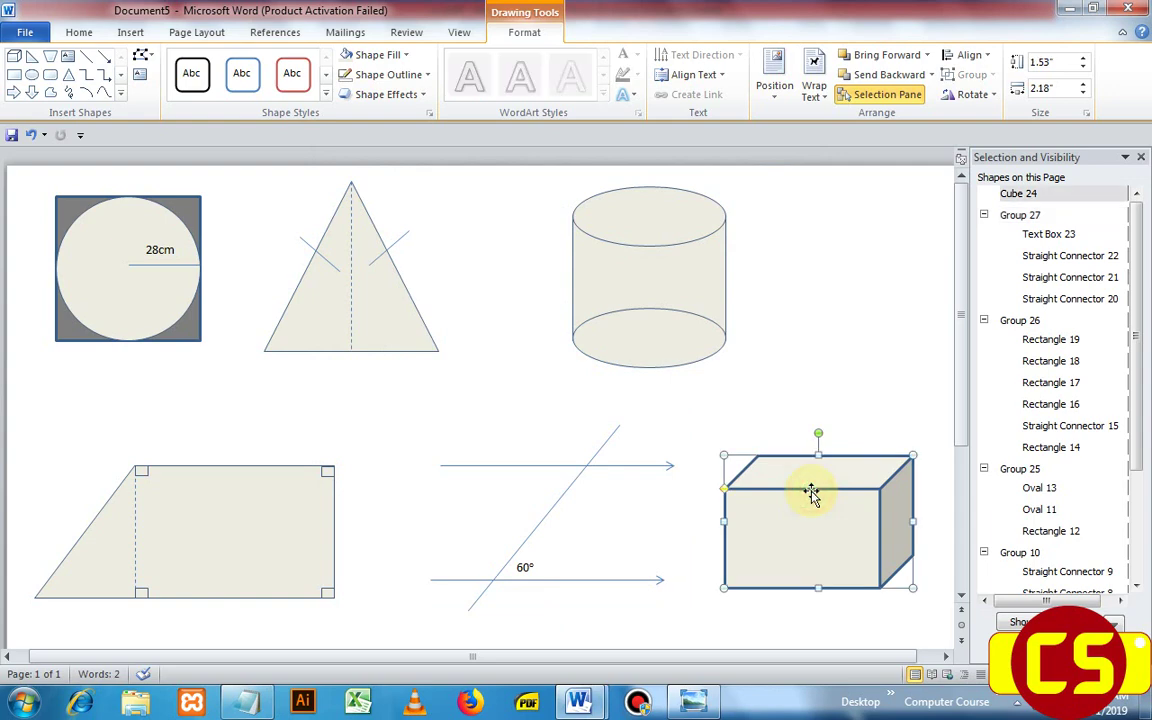
pyautogui.moveTo(723, 456)
pyautogui.mouseDown()
pyautogui.moveTo(683, 403)
pyautogui.moveTo(746, 461)
pyautogui.moveTo(717, 463)
pyautogui.moveTo(733, 463)
pyautogui.mouseUp()
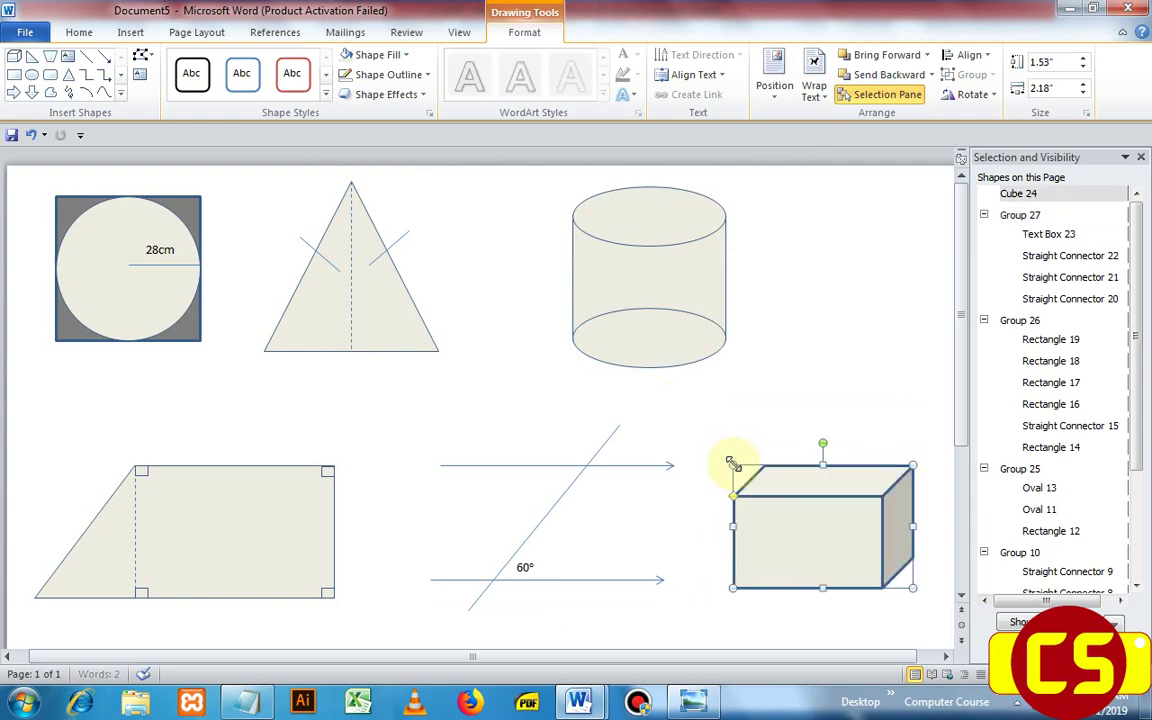
pyautogui.click(411, 77)
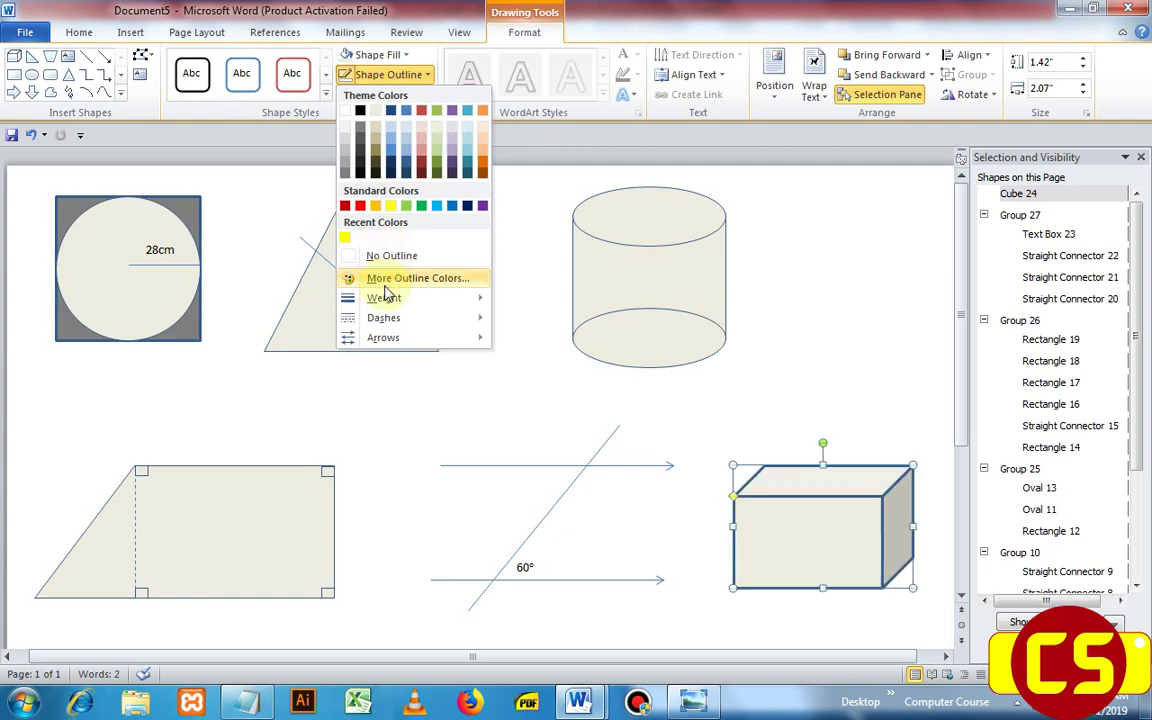
pyautogui.moveTo(391, 298)
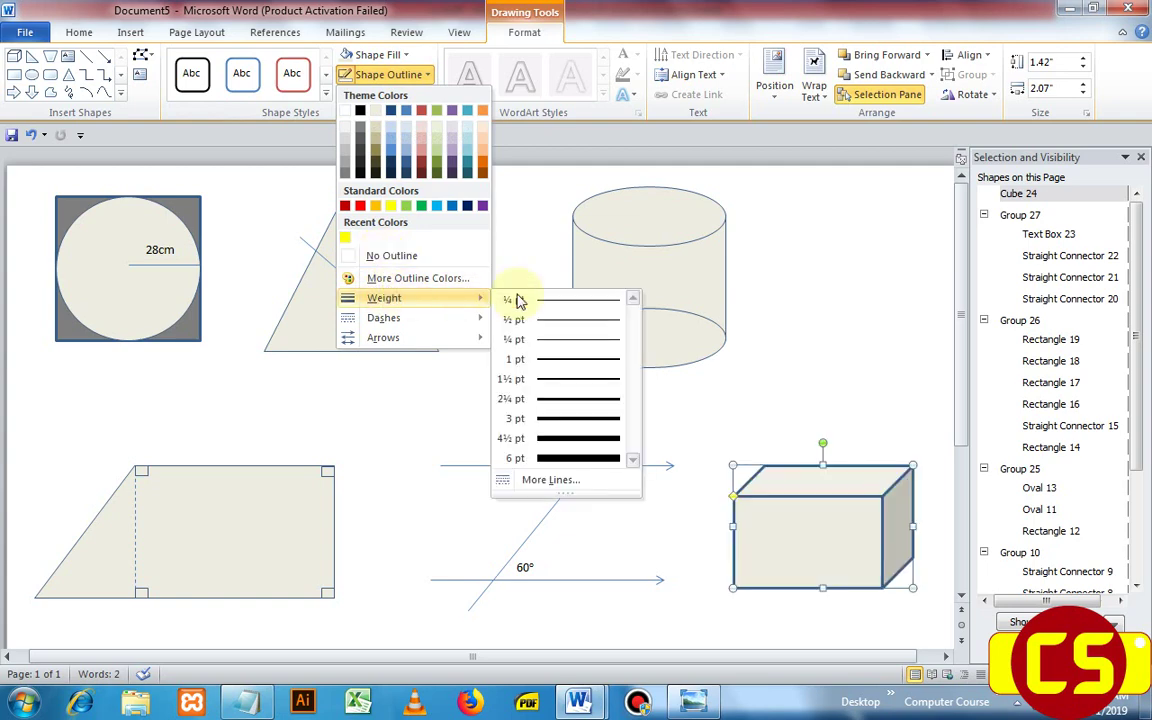
pyautogui.click(568, 362)
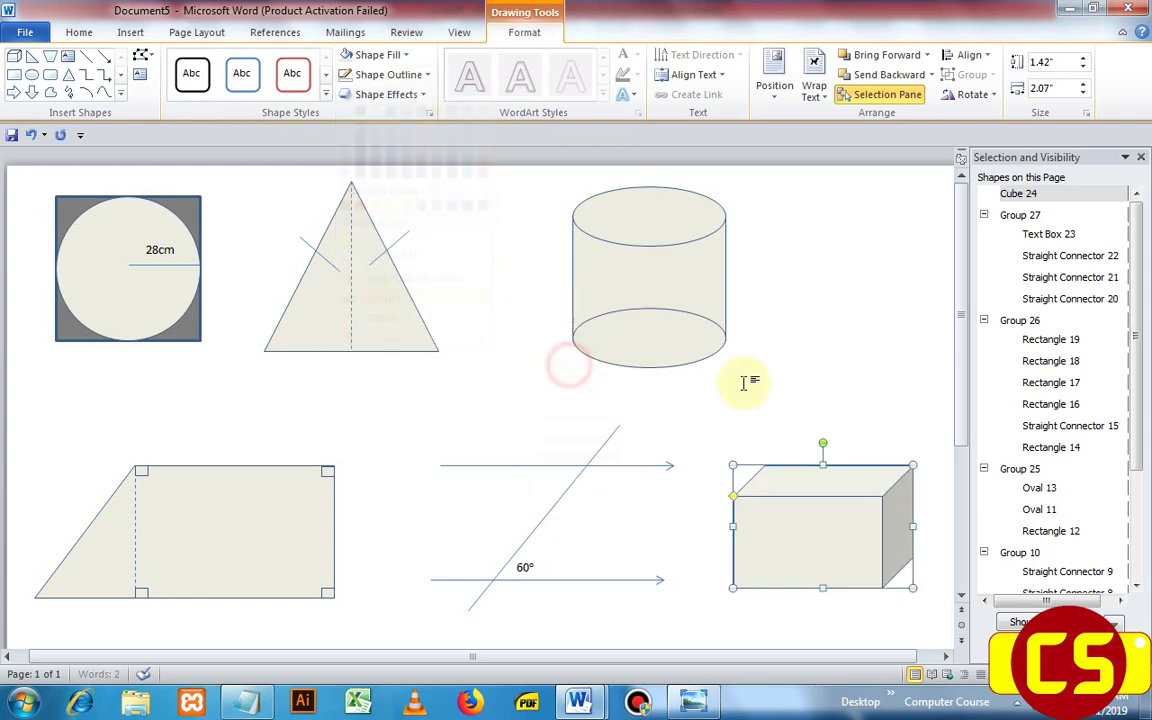
pyautogui.click(838, 401)
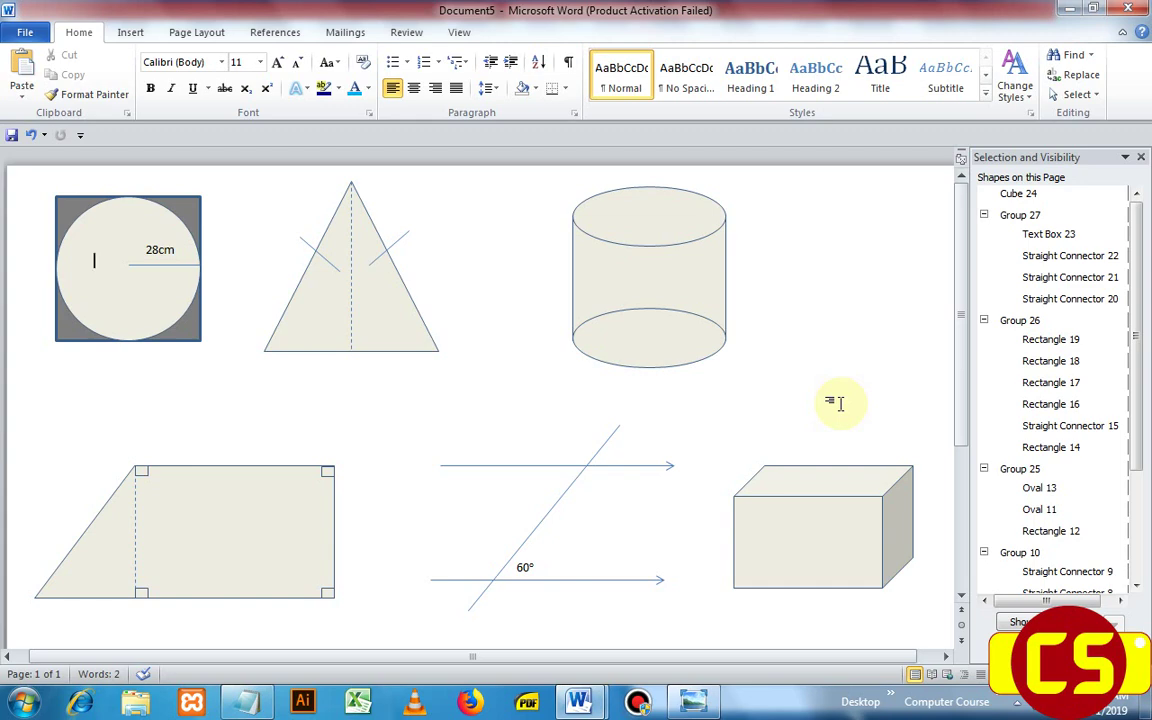
pyautogui.moveTo(608, 10)
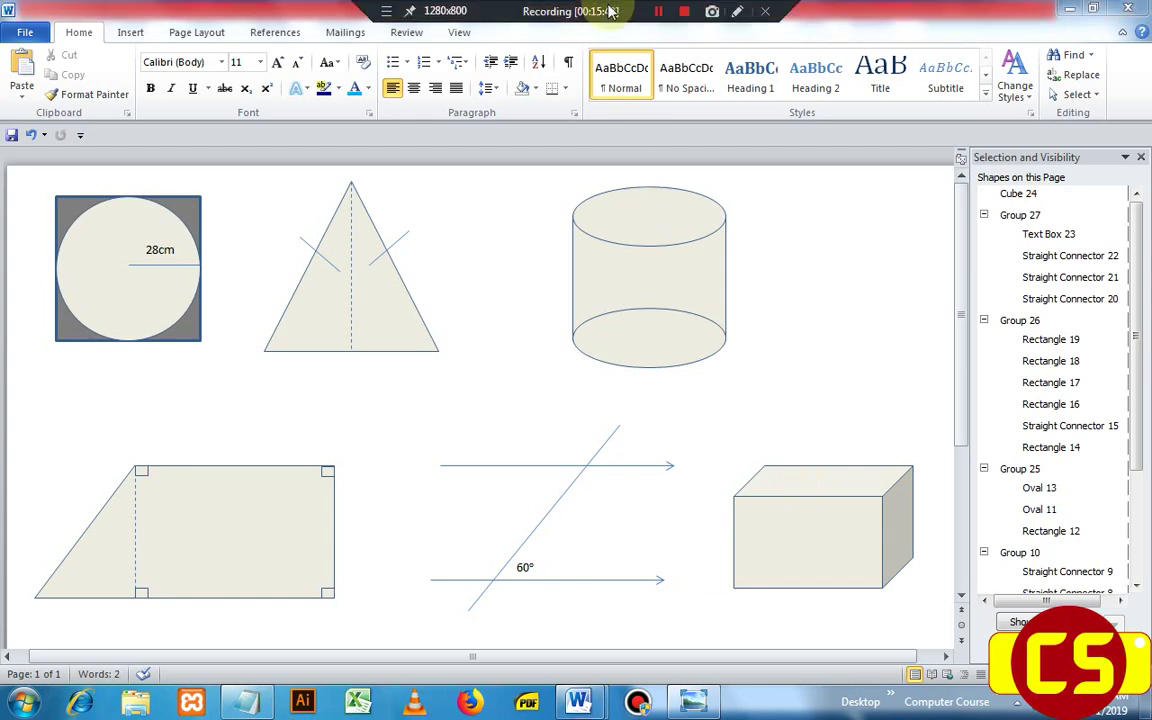